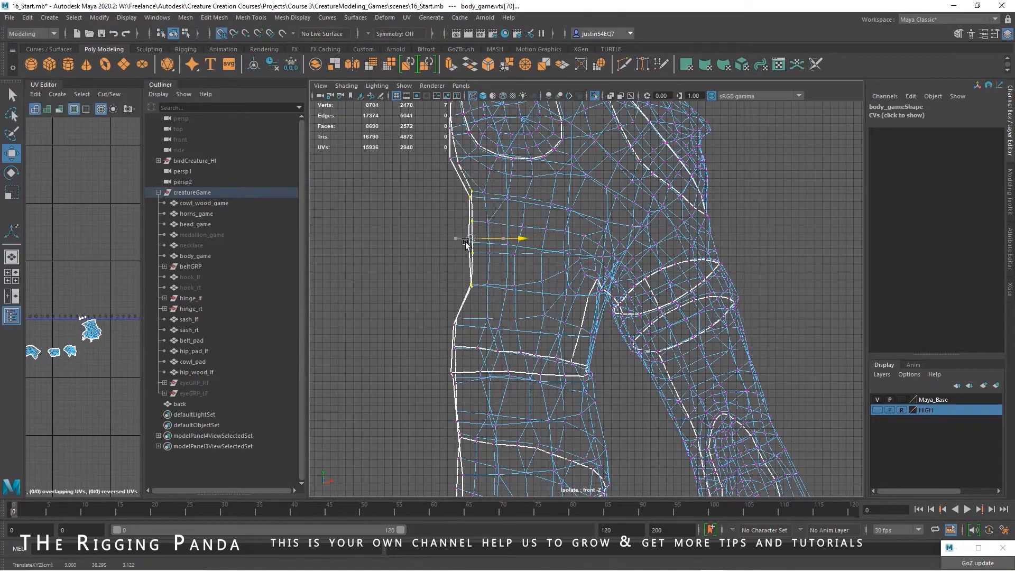
# Undo the last vertex move and turn off Retain component spacing in the Move tool's snap settings
pyautogui.hotkey('ctrl', 'z')
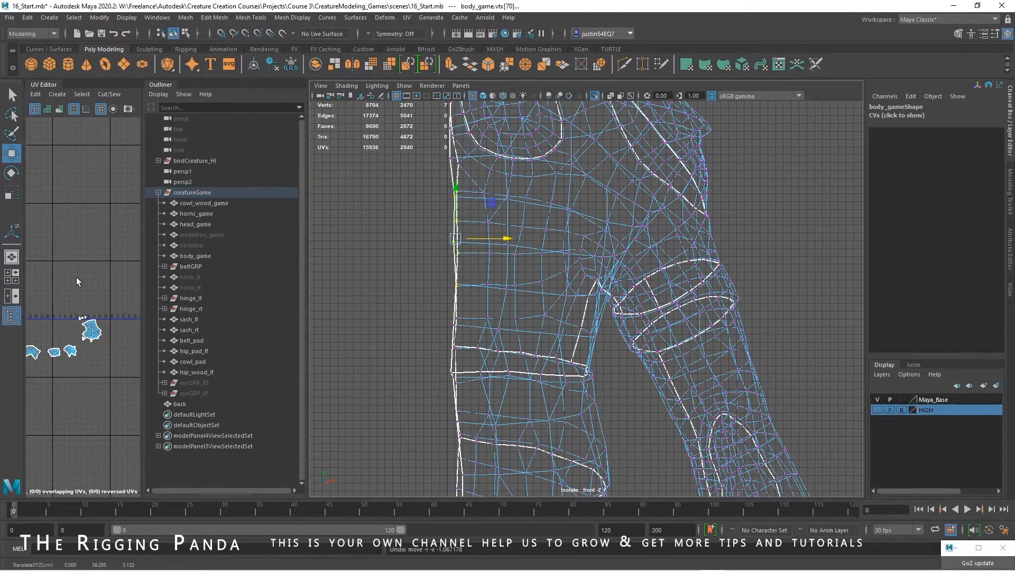
pyautogui.doubleClick(11, 153)
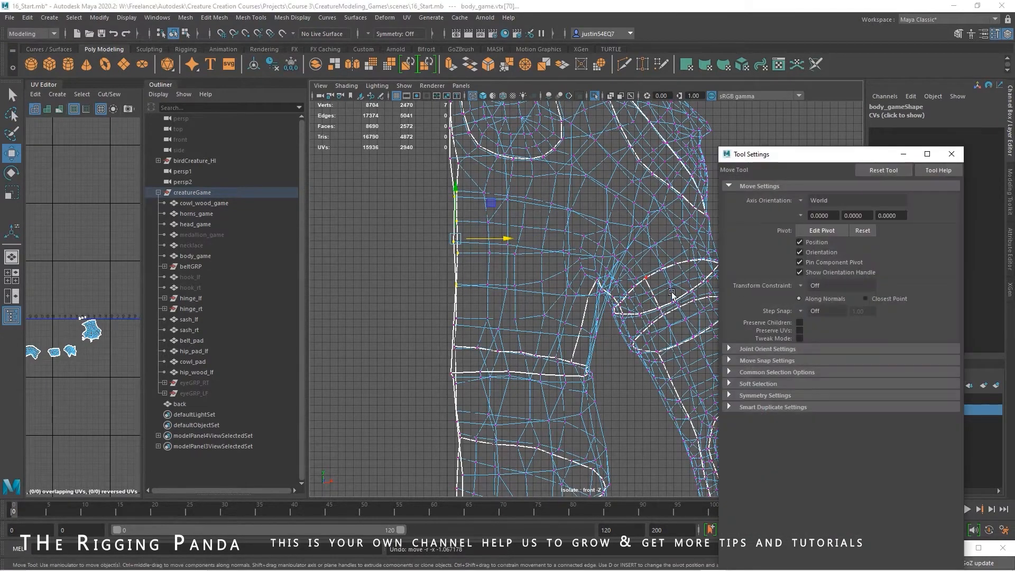
pyautogui.click(730, 361)
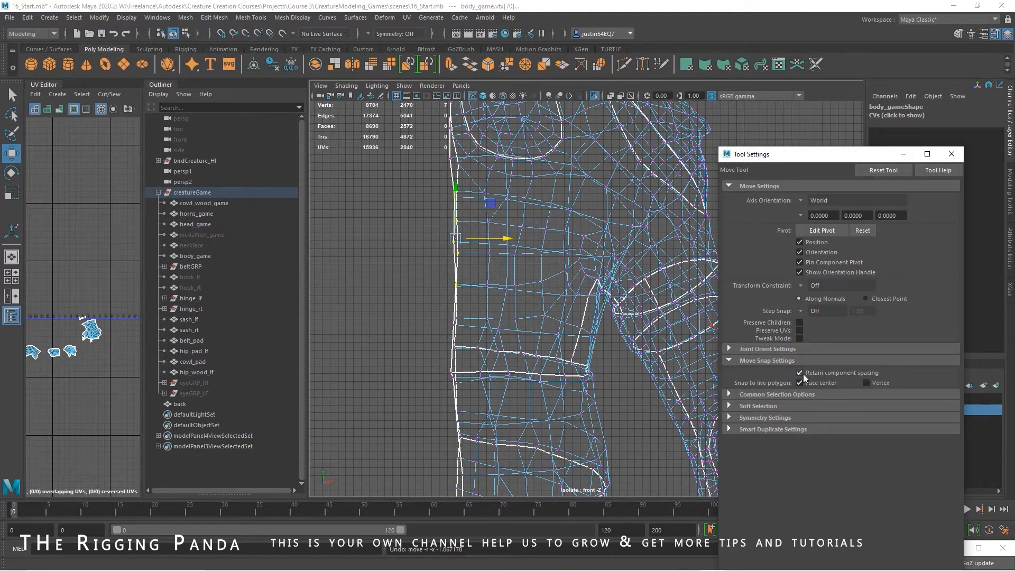
pyautogui.click(952, 154)
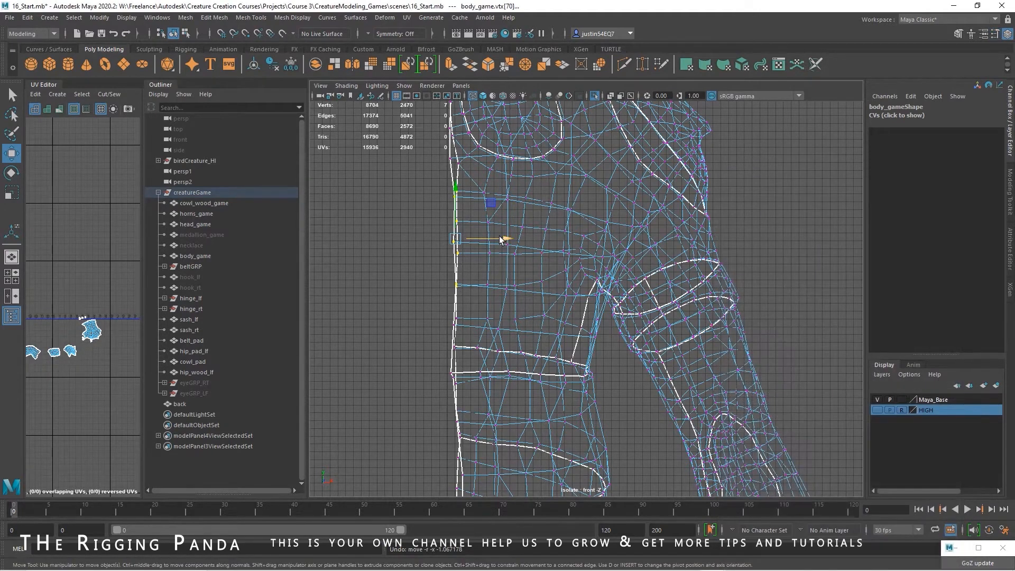
# Grid-snap the open centre-line vertices of body_game from the belly down to the crotch onto the X centre line
pyautogui.press('x')
pyautogui.moveTo(500, 242); pyautogui.dragTo(450, 249)
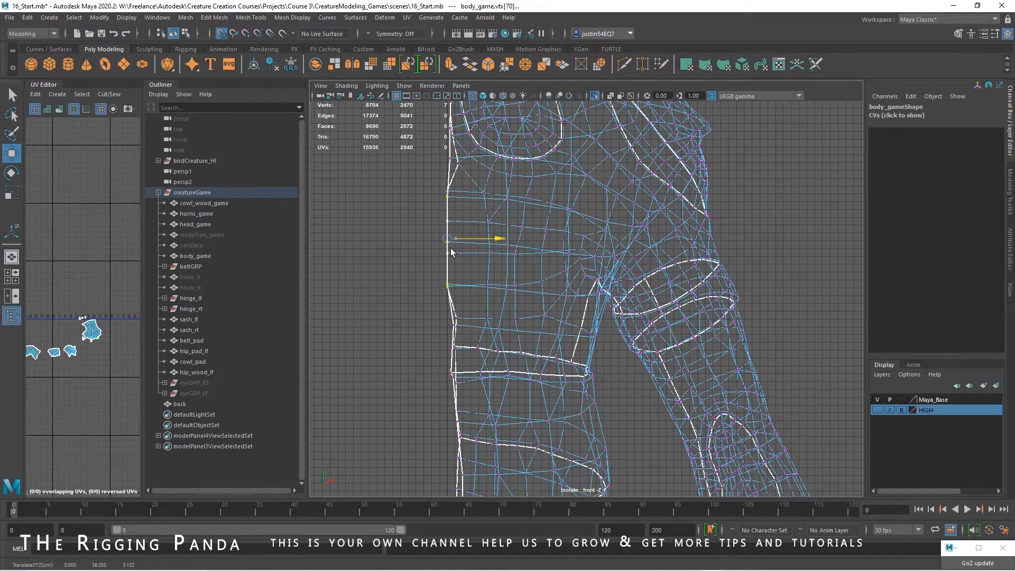
pyautogui.keyDown('alt'); pyautogui.moveTo(443, 309); pyautogui.dragTo(412, 201, button='middle'); pyautogui.keyUp('alt')
pyautogui.keyDown('alt'); pyautogui.moveTo(412, 201); pyautogui.dragTo(437, 203, button='right'); pyautogui.keyUp('alt')
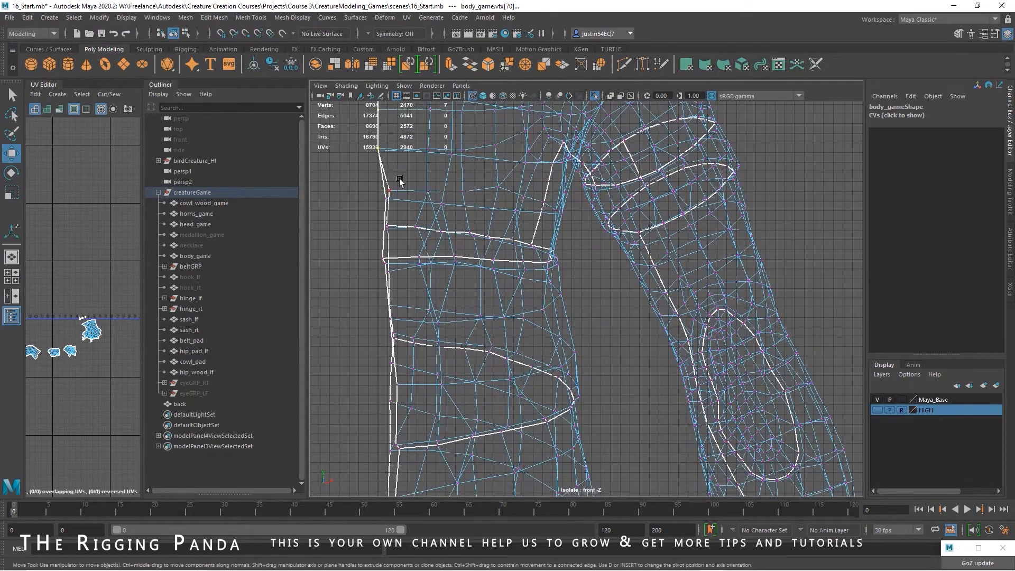
pyautogui.moveTo(423, 238)
pyautogui.mouseDown()
pyautogui.moveTo(449, 238)
pyautogui.moveTo(418, 241)
pyautogui.mouseUp()
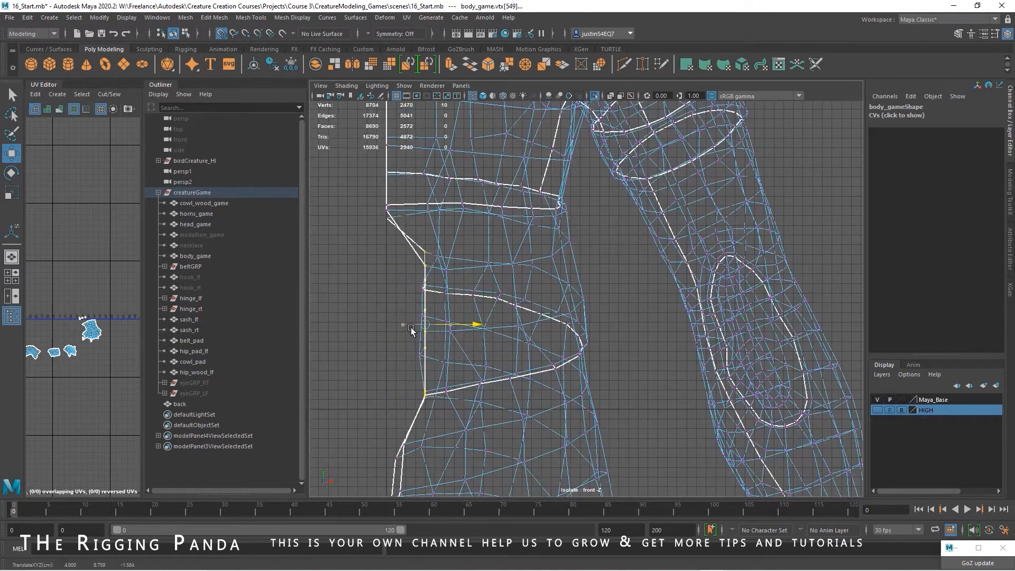
pyautogui.moveTo(411, 331); pyautogui.dragTo(387, 335)
pyautogui.keyDown('alt'); pyautogui.moveTo(429, 402); pyautogui.dragTo(457, 163, button='middle'); pyautogui.keyUp('alt')
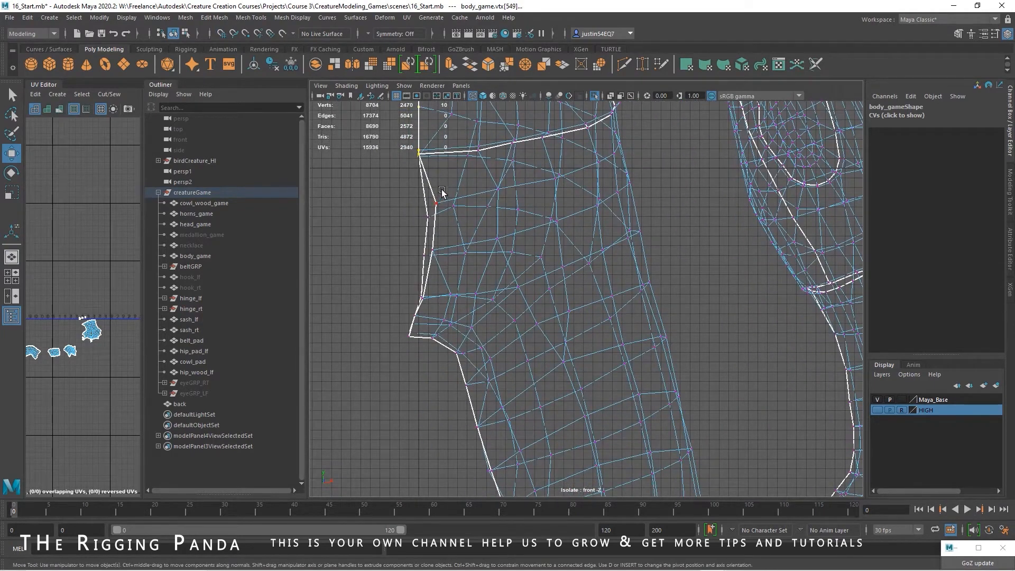
pyautogui.moveTo(459, 232); pyautogui.dragTo(419, 240)
pyautogui.moveTo(432, 287); pyautogui.dragTo(402, 343)
pyautogui.moveTo(440, 318); pyautogui.dragTo(424, 326)
# Grid-snap the remaining centre-line vertices along the neck and chest onto the X centre line
pyautogui.keyDown('alt'); pyautogui.moveTo(495, 156); pyautogui.dragTo(526, 516, button='middle'); pyautogui.keyUp('alt')
pyautogui.keyDown('alt'); pyautogui.moveTo(501, 125); pyautogui.dragTo(484, 516, button='middle'); pyautogui.keyUp('alt')
pyautogui.moveTo(445, 198); pyautogui.dragTo(402, 328)
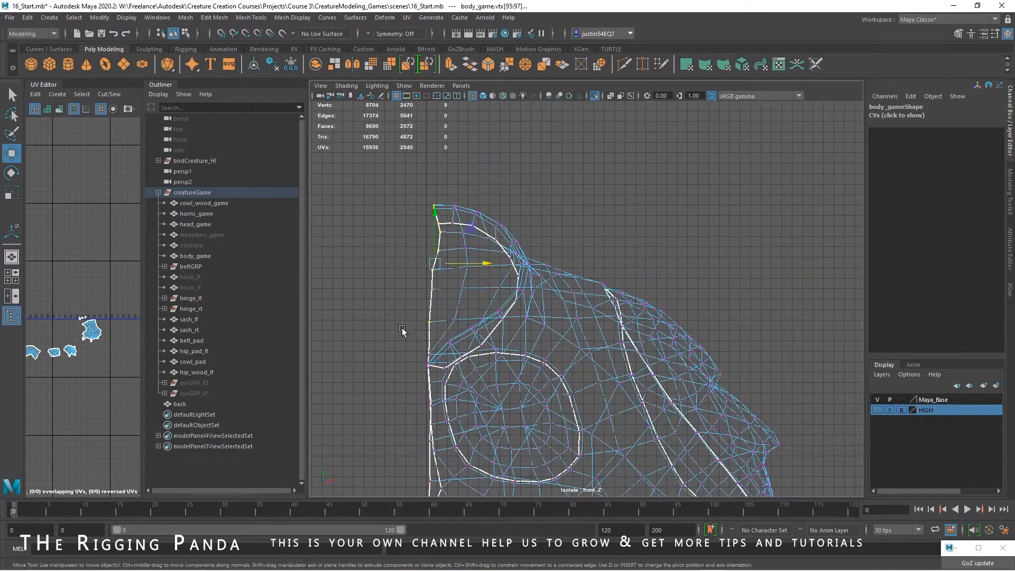
pyautogui.press('x')
pyautogui.moveTo(493, 267); pyautogui.dragTo(428, 271)
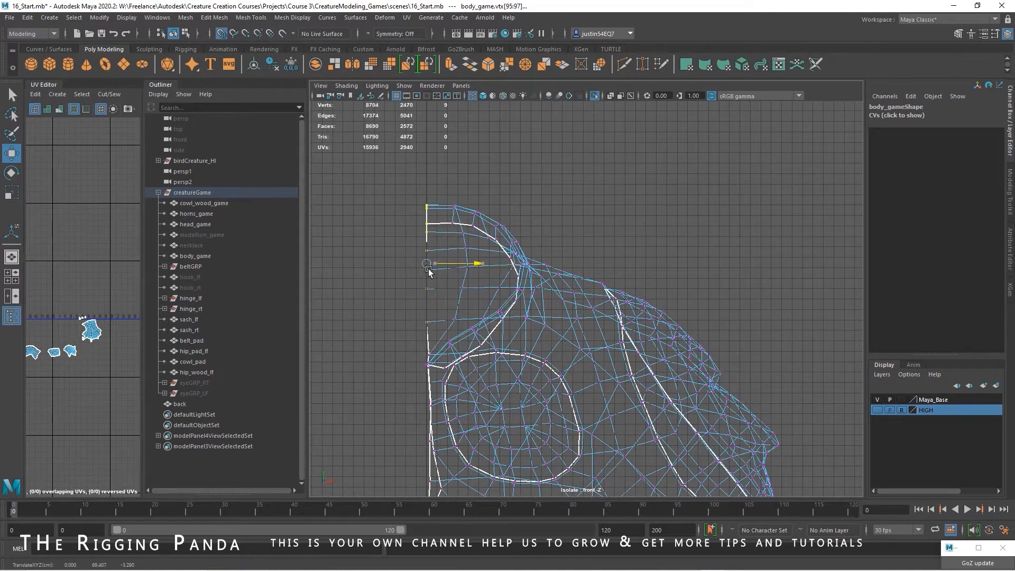
pyautogui.keyDown('alt'); pyautogui.moveTo(458, 341); pyautogui.dragTo(444, 214, button='middle'); pyautogui.keyUp('alt')
pyautogui.moveTo(419, 214); pyautogui.dragTo(354, 441)
pyautogui.moveTo(464, 303)
pyautogui.mouseDown()
pyautogui.moveTo(494, 299)
pyautogui.moveTo(464, 306)
pyautogui.mouseUp()
pyautogui.click(411, 392)
# Return to the perspective view and select the whole body_game mesh in object mode
pyautogui.press('space')
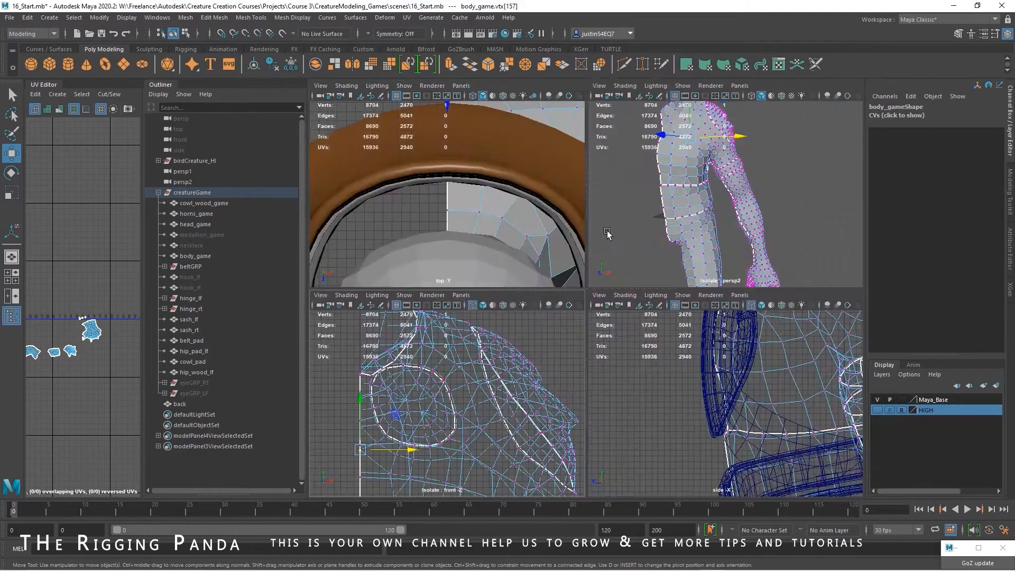
pyautogui.press('space')
pyautogui.keyDown('alt'); pyautogui.moveTo(636, 279); pyautogui.dragTo(615, 310); pyautogui.keyUp('alt')
pyautogui.scroll(-2, 598, 301)
pyautogui.click(173, 33)
pyautogui.scroll(3, 638, 274)
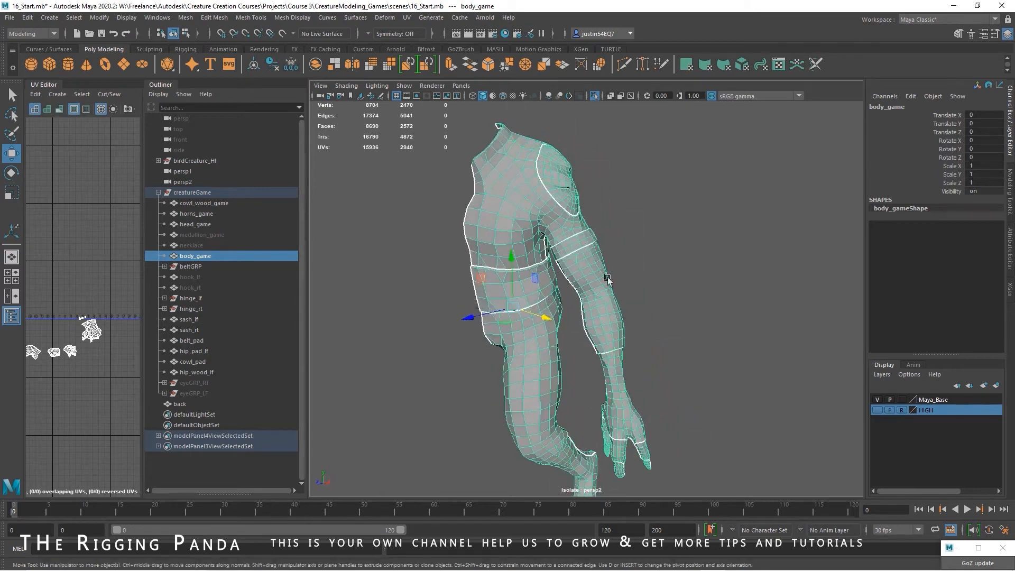
pyautogui.keyDown('alt'); pyautogui.moveTo(487, 231); pyautogui.dragTo(547, 264); pyautogui.keyUp('alt')
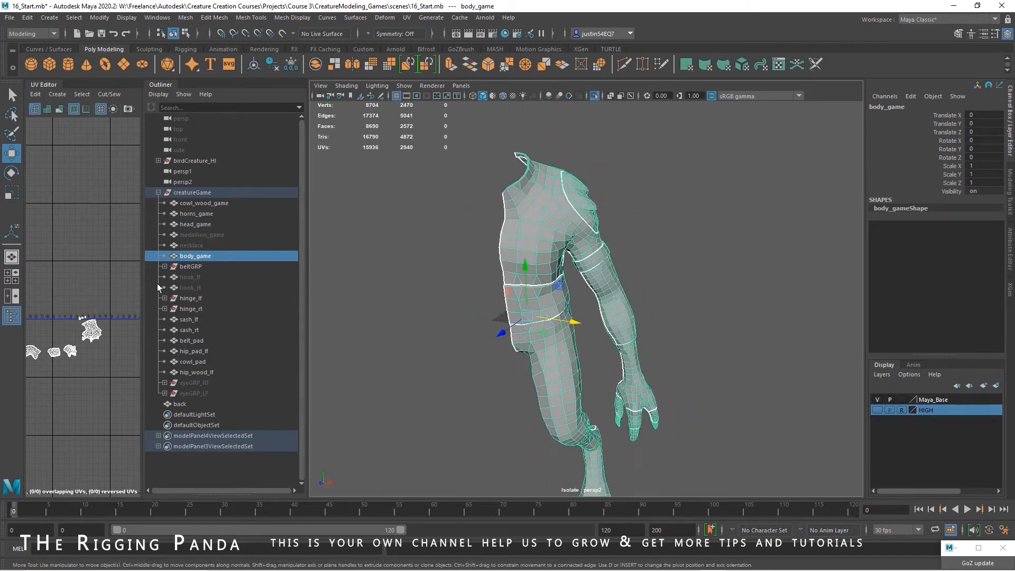
# Widen the UV Editor and mirror body_game across world X with merged borders and a merge threshold of 0.5
pyautogui.moveTo(141, 277); pyautogui.dragTo(273, 278)
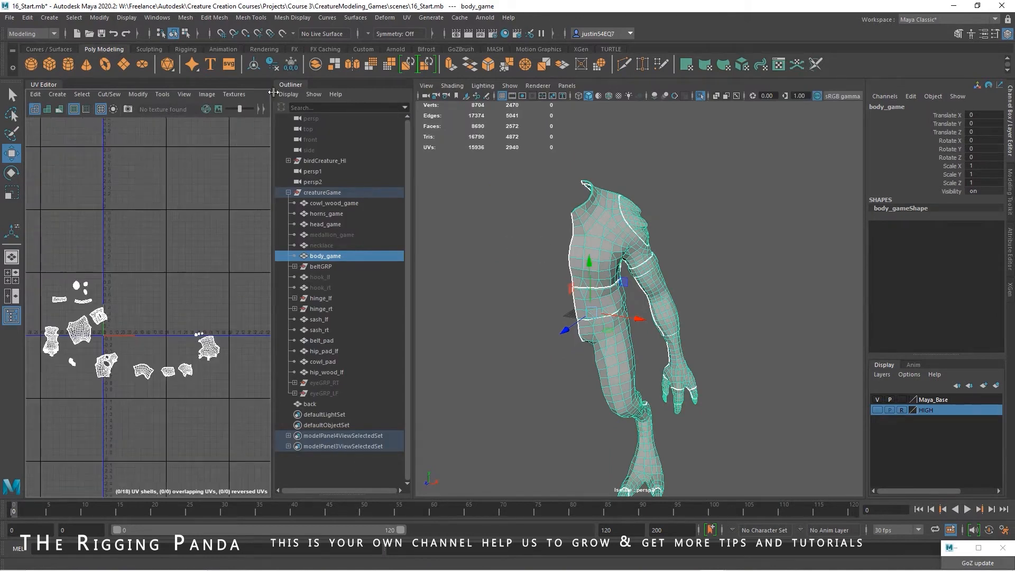
pyautogui.click(186, 17)
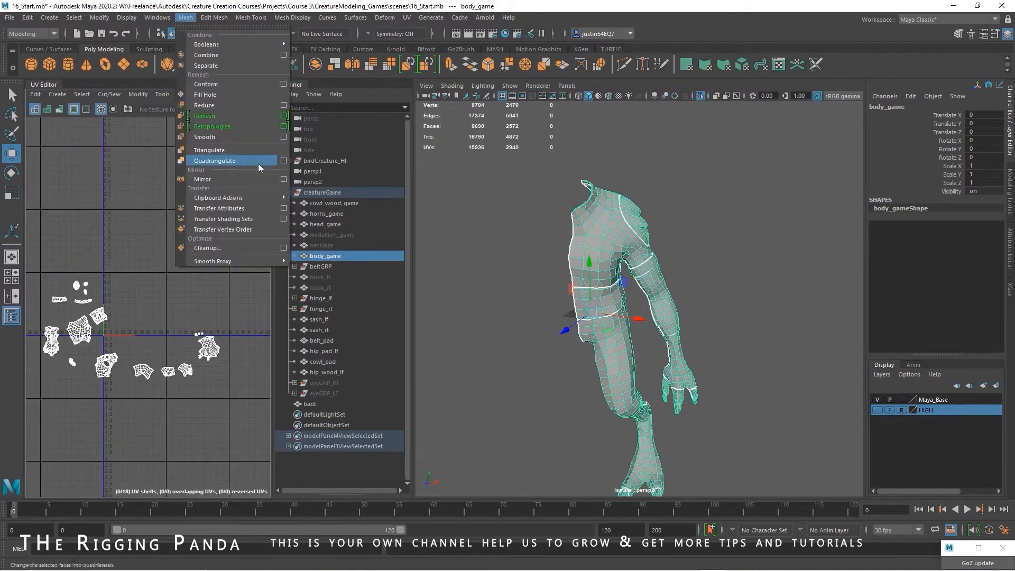
pyautogui.click(259, 180)
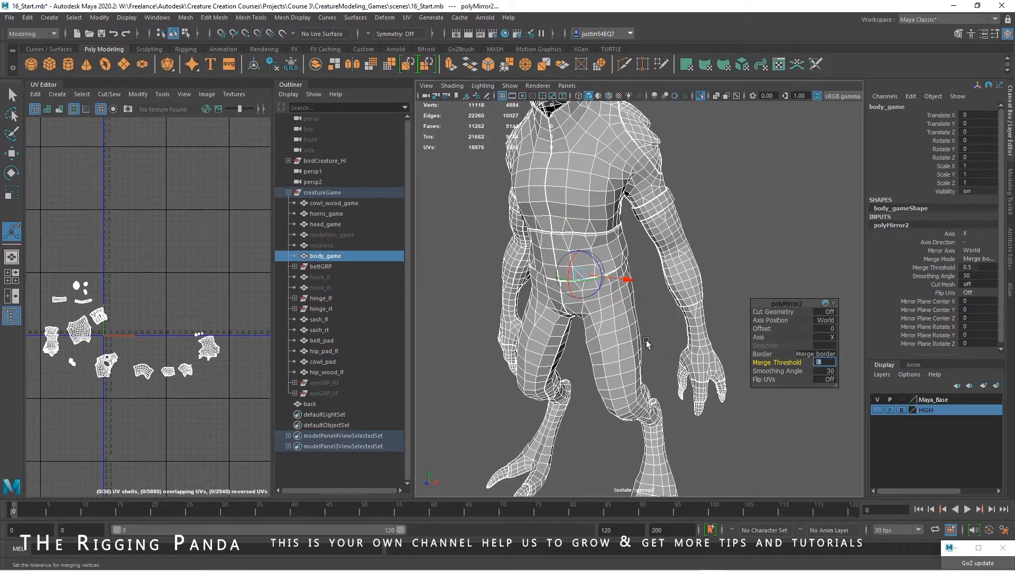
# Inspect the mirrored body along the torso's centre seam and around the upper arm and armpit
pyautogui.keyDown('alt'); pyautogui.moveTo(647, 343); pyautogui.dragTo(629, 313); pyautogui.keyUp('alt')
pyautogui.keyDown('alt'); pyautogui.moveTo(630, 313); pyautogui.dragTo(625, 365, button='middle'); pyautogui.keyUp('alt')
pyautogui.keyDown('alt'); pyautogui.moveTo(624, 364); pyautogui.dragTo(616, 337); pyautogui.keyUp('alt')
pyautogui.keyDown('alt'); pyautogui.moveTo(616, 337); pyautogui.dragTo(684, 334, button='right'); pyautogui.keyUp('alt')
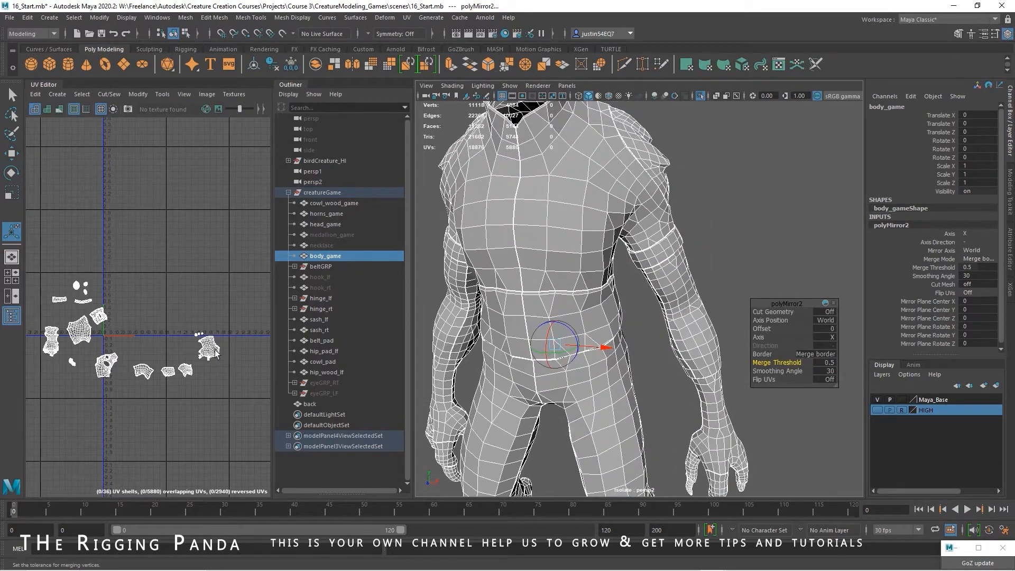
pyautogui.keyDown('alt'); pyautogui.moveTo(589, 278); pyautogui.dragTo(617, 285); pyautogui.keyUp('alt')
pyautogui.keyDown('alt'); pyautogui.moveTo(616, 285); pyautogui.dragTo(659, 287, button='right'); pyautogui.keyUp('alt')
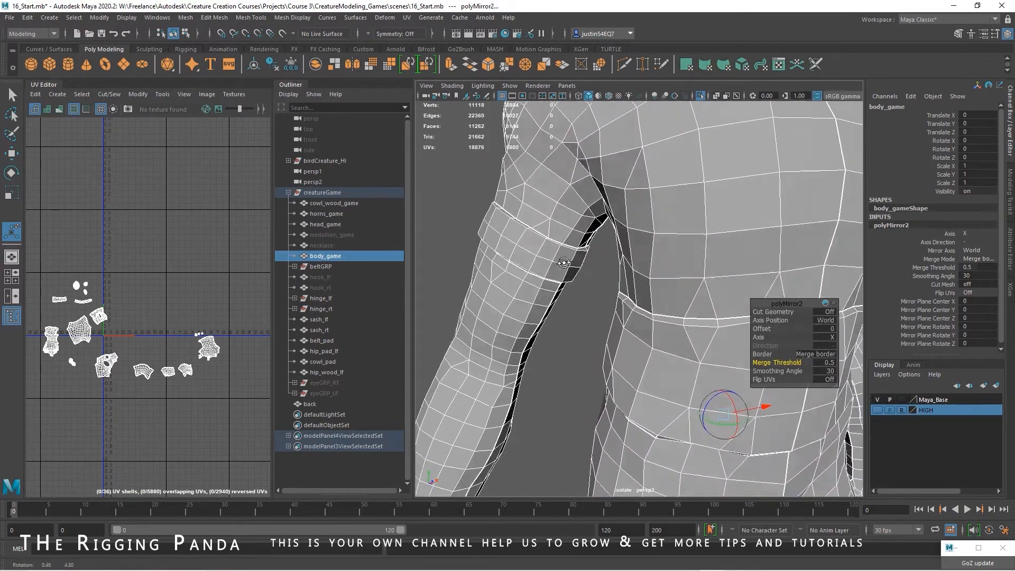
pyautogui.keyDown('alt'); pyautogui.moveTo(629, 287); pyautogui.dragTo(641, 303); pyautogui.keyUp('alt')
pyautogui.keyDown('alt'); pyautogui.moveTo(553, 265); pyautogui.dragTo(573, 263, button='right'); pyautogui.keyUp('alt')
# Delete the non-deformer history of body_game
pyautogui.click(465, 261)
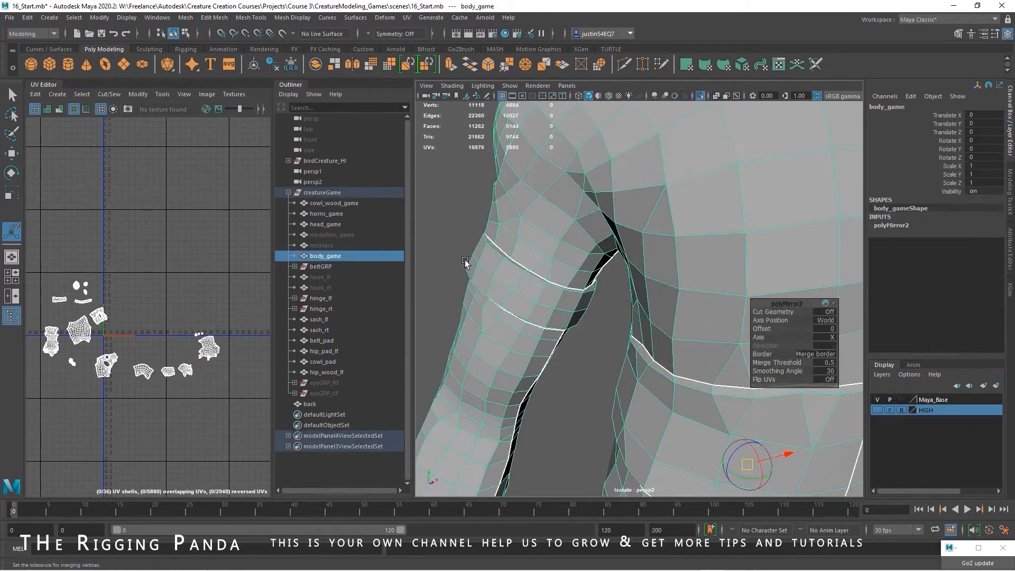
pyautogui.click(27, 17)
pyautogui.moveTo(66, 142)
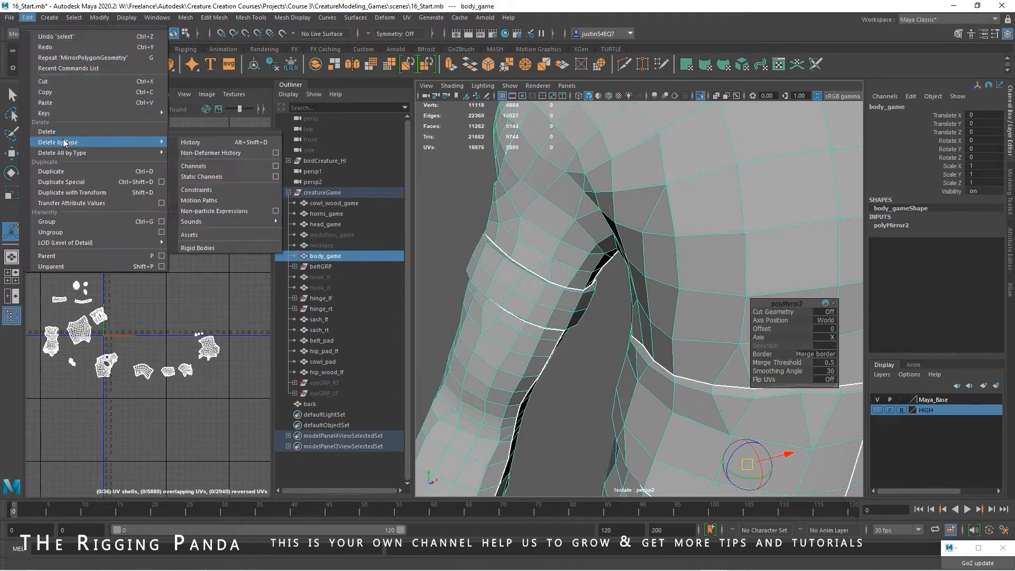
pyautogui.click(200, 153)
# Delete three surplus edge loops around the upper arm near the armpit
pyautogui.moveTo(494, 267); pyautogui.dragTo(517, 255, button='right')
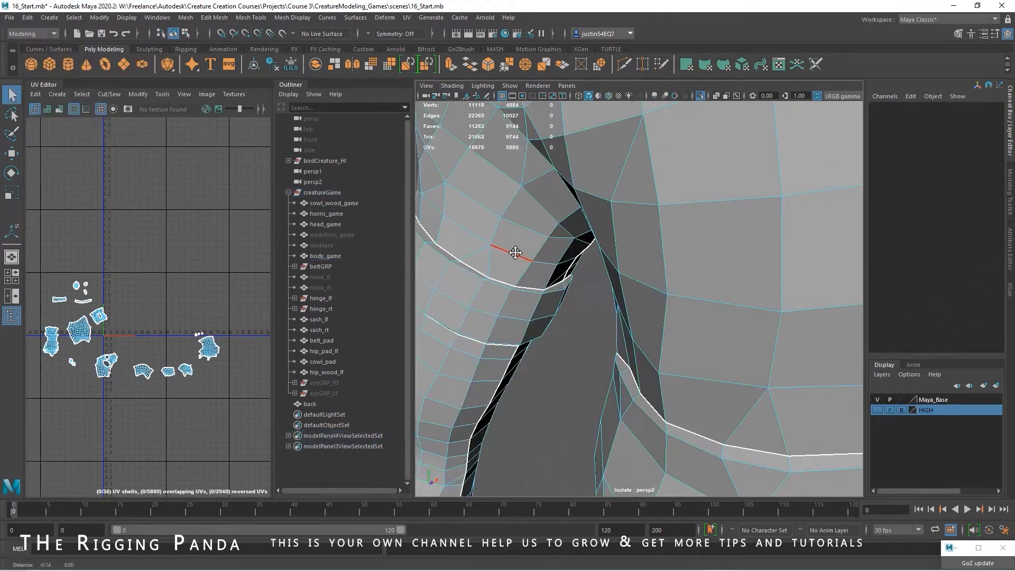
pyautogui.click(550, 278)
pyautogui.hotkey('ctrl', 'BackSpace')
pyautogui.keyDown('alt'); pyautogui.moveTo(508, 302); pyautogui.dragTo(586, 270); pyautogui.keyUp('alt')
pyautogui.doubleClick(514, 230)
pyautogui.hotkey('ctrl', 'BackSpace')
pyautogui.doubleClick(522, 207)
pyautogui.press('r')
pyautogui.hotkey('ctrl', 'BackSpace')
# Slide the edge loop below the upper-arm seam up closer to that seam with Slide Edge
pyautogui.doubleClick(585, 313)
pyautogui.press('w')
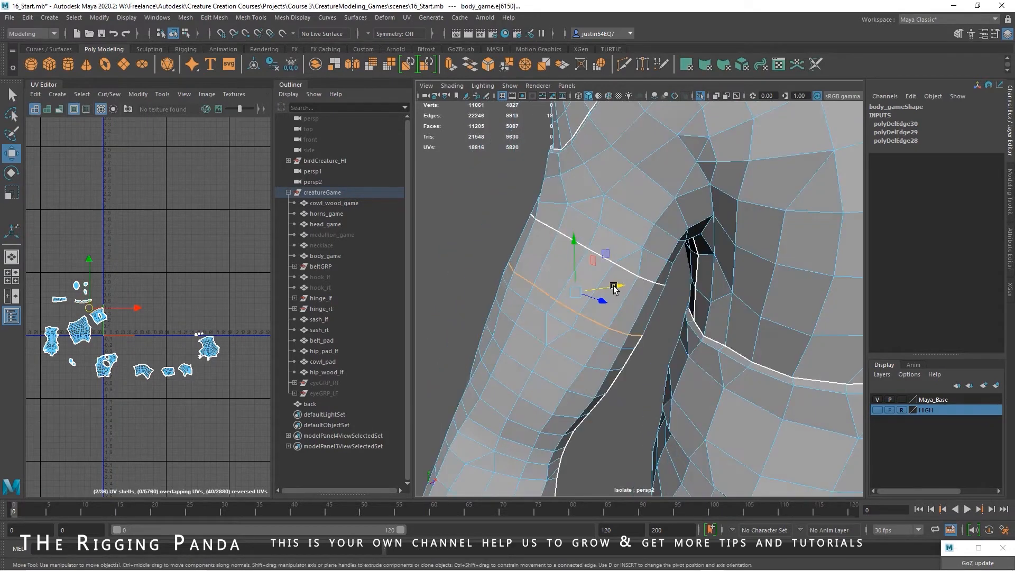
pyautogui.click(308, 18)
pyautogui.moveTo(250, 17)
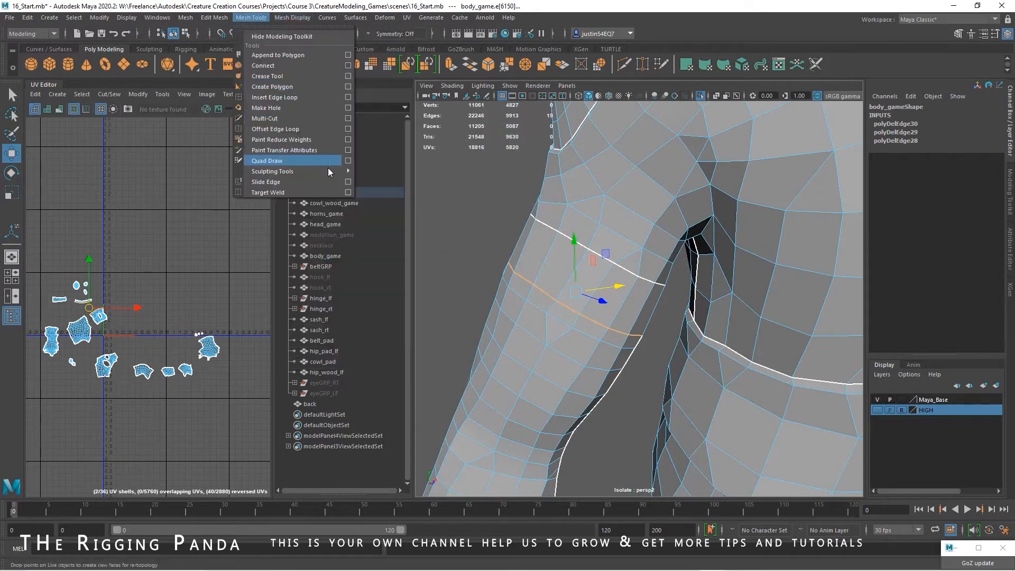
pyautogui.click(346, 183)
pyautogui.moveTo(569, 301); pyautogui.dragTo(580, 292, button='middle')
pyautogui.click(594, 250)
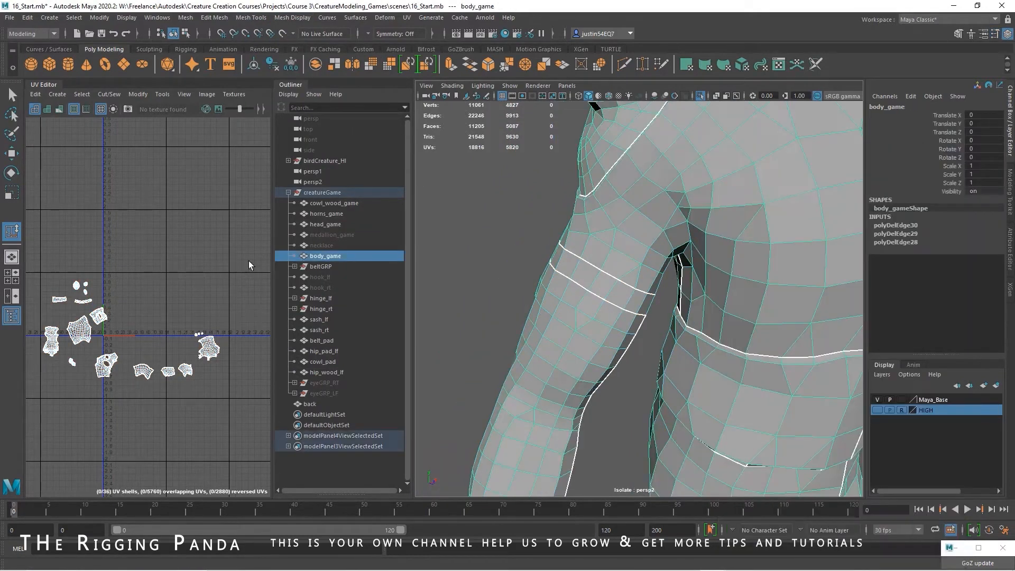
# Select the overlapping chest UV shell and move it down, clear of its mirrored counterpart
pyautogui.keyDown('alt'); pyautogui.moveTo(689, 357); pyautogui.dragTo(517, 346); pyautogui.keyUp('alt')
pyautogui.keyDown('alt'); pyautogui.moveTo(172, 329); pyautogui.dragTo(245, 296, button='middle'); pyautogui.keyUp('alt')
pyautogui.keyDown('alt'); pyautogui.moveTo(246, 297); pyautogui.dragTo(344, 344, button='right'); pyautogui.keyUp('alt')
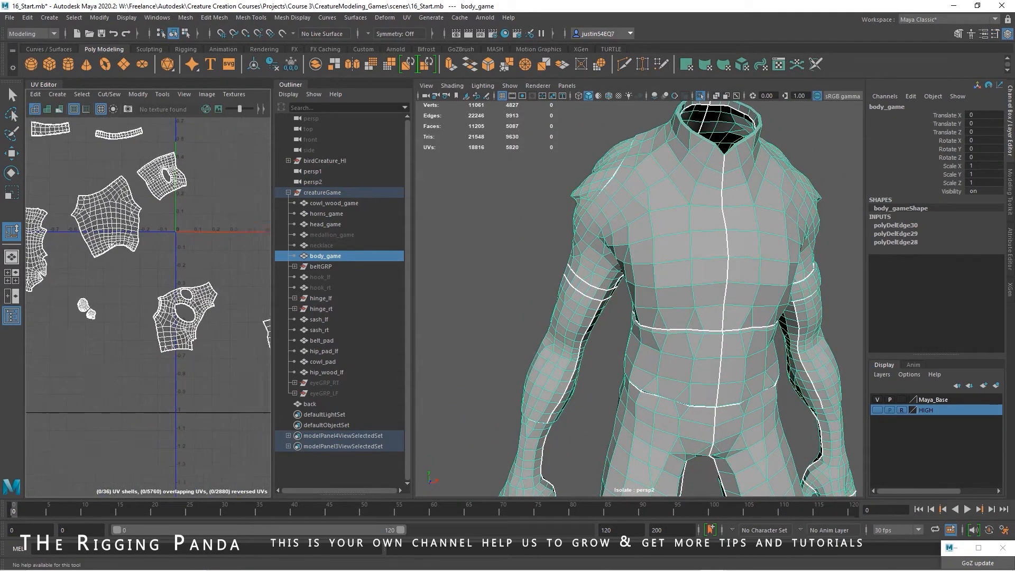
pyautogui.keyDown('alt'); pyautogui.moveTo(344, 343); pyautogui.dragTo(385, 360, button='right'); pyautogui.keyUp('alt')
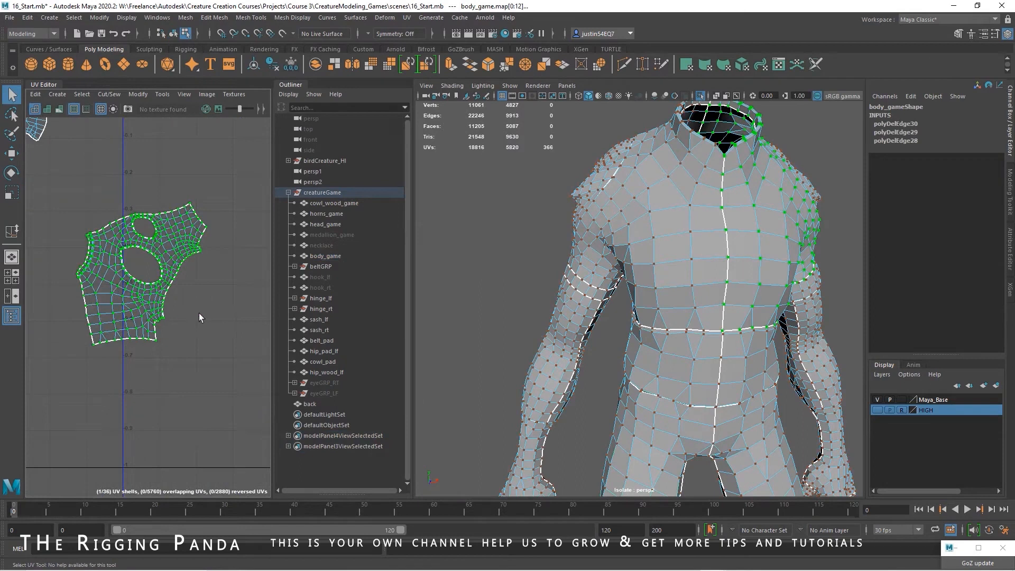
pyautogui.scroll(-2, 196, 315)
pyautogui.press('w')
pyautogui.moveTo(188, 286); pyautogui.dragTo(161, 405)
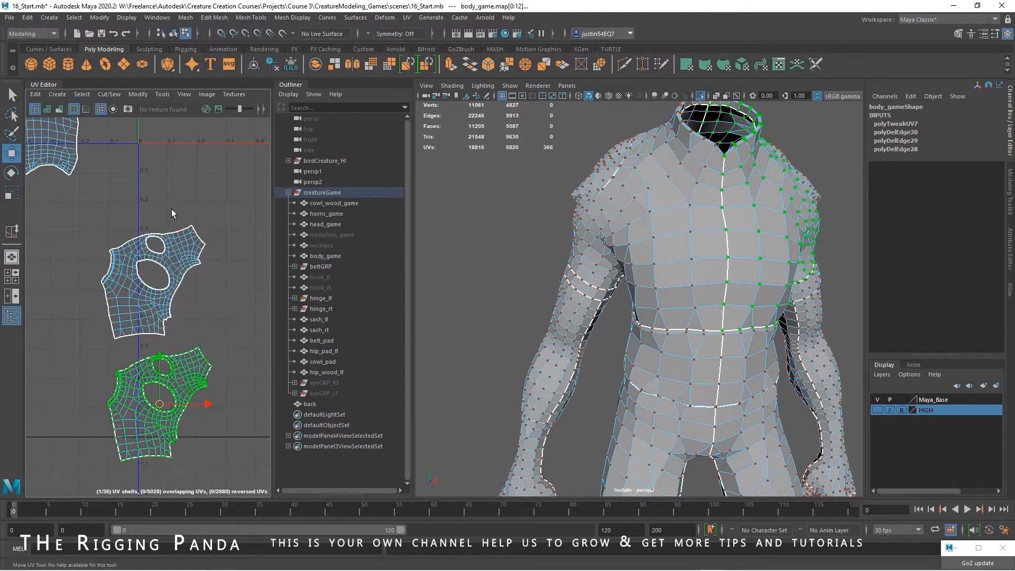
# Turn on shaded UV display and compare the shell orientation on both halves of the body
pyautogui.click(47, 109)
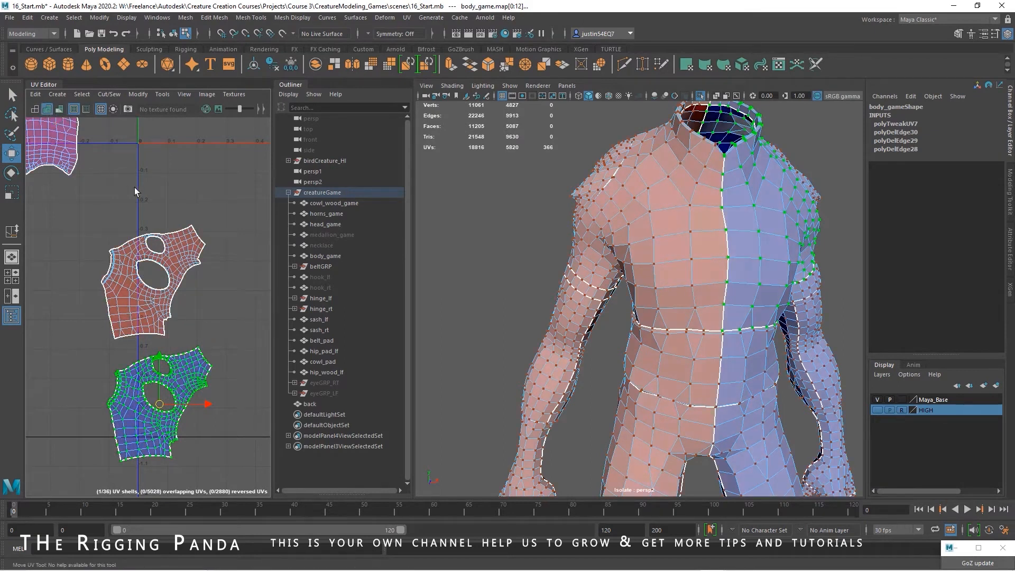
pyautogui.keyDown('alt'); pyautogui.moveTo(630, 317); pyautogui.dragTo(616, 312); pyautogui.keyUp('alt')
pyautogui.keyDown('alt'); pyautogui.moveTo(616, 312); pyautogui.dragTo(566, 294, button='right'); pyautogui.keyUp('alt')
pyautogui.keyDown('alt'); pyautogui.moveTo(567, 295); pyautogui.dragTo(587, 240); pyautogui.keyUp('alt')
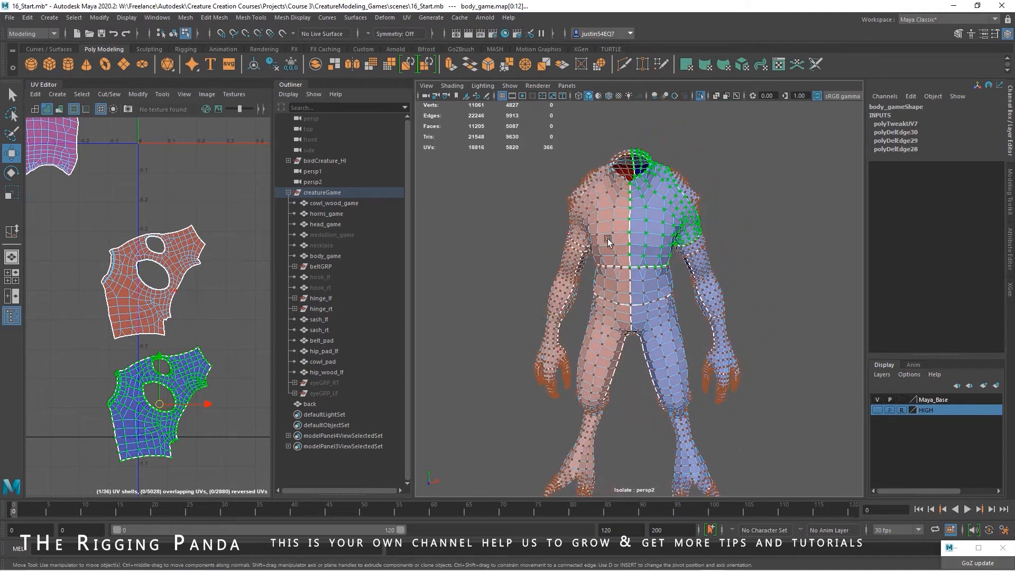
# Flip the reversed chest UV shell so it faces the same way as the other half
pyautogui.click(144, 290)
pyautogui.keyDown('alt'); pyautogui.moveTo(213, 313); pyautogui.dragTo(236, 283, button='middle'); pyautogui.keyUp('alt')
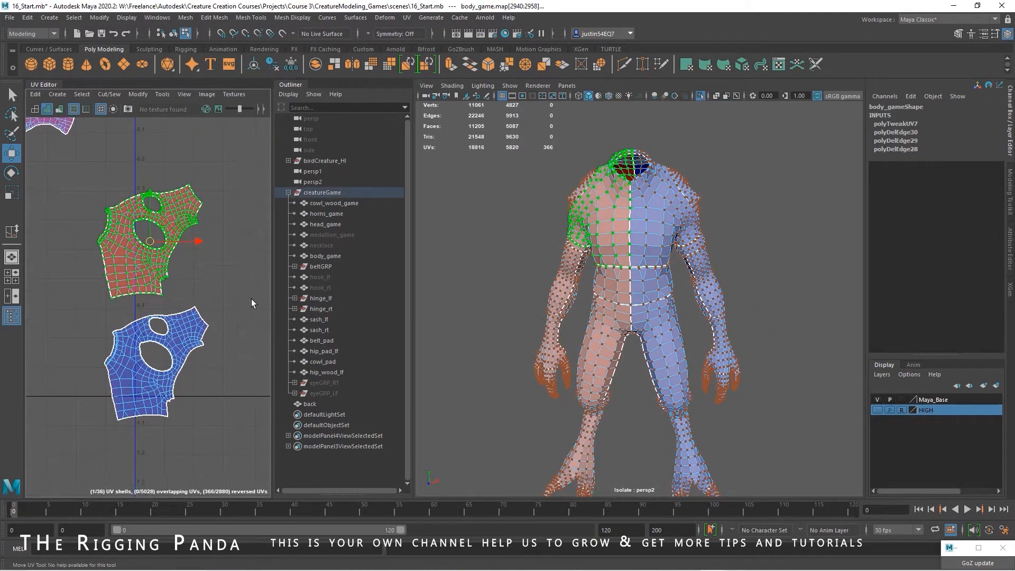
pyautogui.click(138, 94)
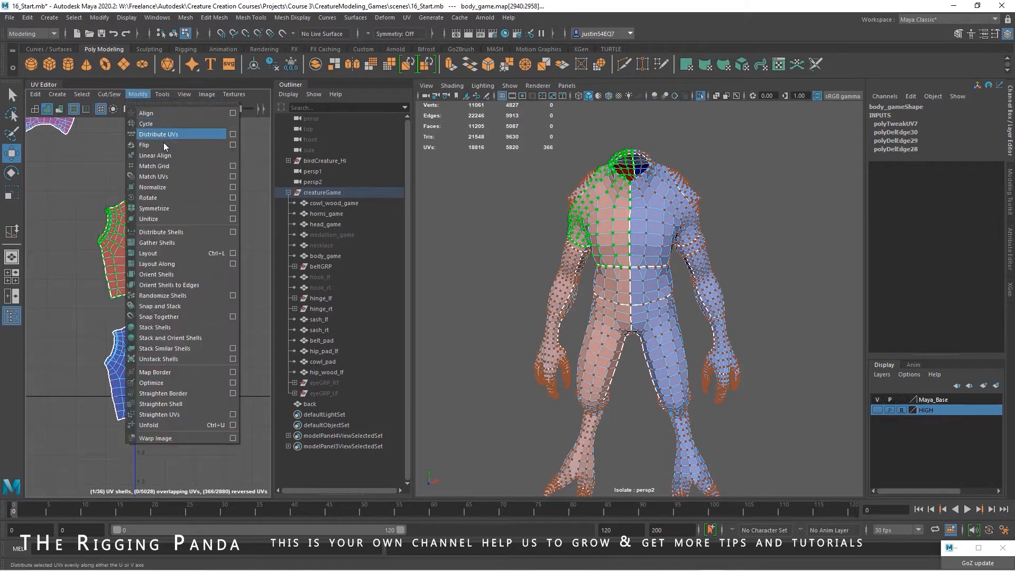
pyautogui.click(163, 141)
pyautogui.keyDown('alt'); pyautogui.moveTo(193, 252); pyautogui.dragTo(209, 209, button='middle'); pyautogui.keyUp('alt')
pyautogui.keyDown('alt'); pyautogui.moveTo(209, 270); pyautogui.dragTo(237, 294, button='right'); pyautogui.keyUp('alt')
# Select the front centre border edges of the chest shell and stitch the two chest halves together from A to B
pyautogui.moveTo(120, 350); pyautogui.dragTo(160, 362, button='right')
pyautogui.keyDown('alt'); pyautogui.moveTo(161, 362); pyautogui.dragTo(224, 318, button='middle'); pyautogui.keyUp('alt')
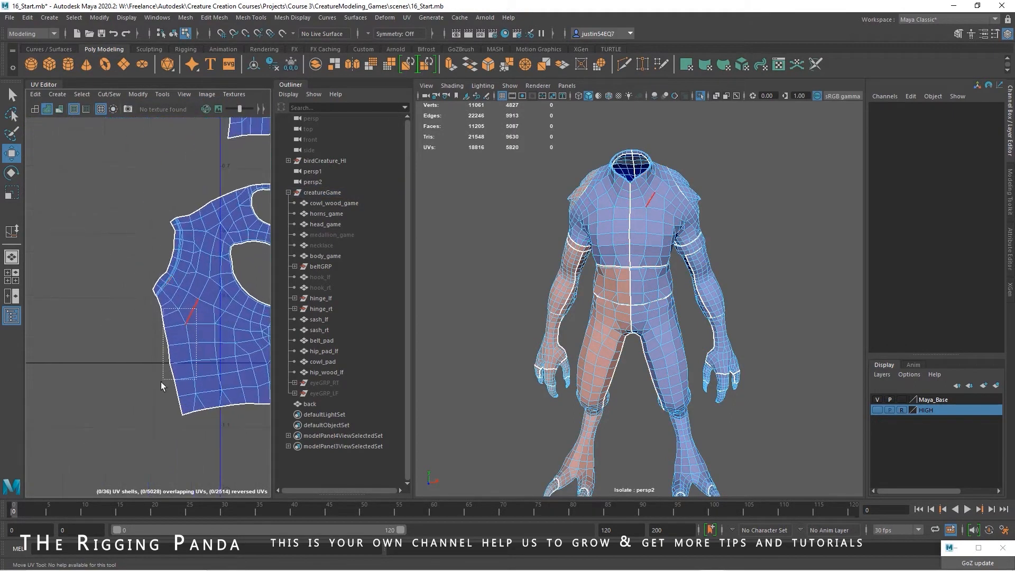
pyautogui.moveTo(148, 406); pyautogui.dragTo(148, 406)
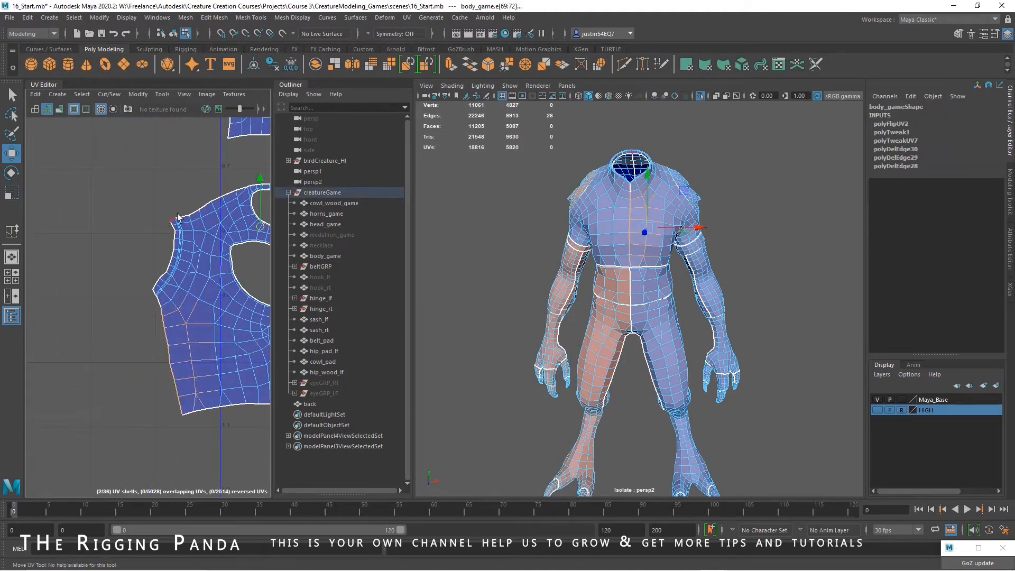
pyautogui.click(161, 94)
pyautogui.click(180, 113)
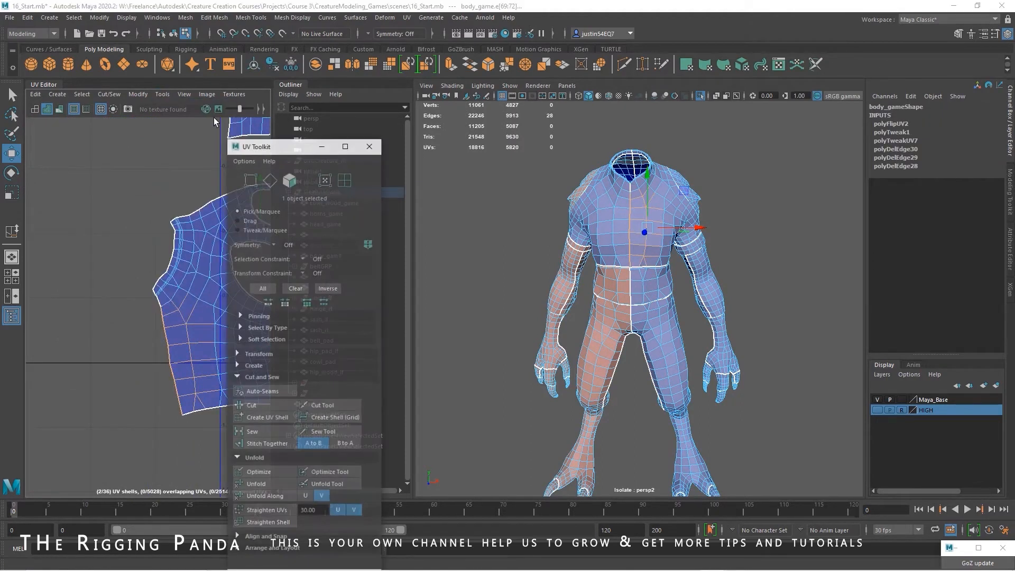
pyautogui.moveTo(296, 149); pyautogui.dragTo(403, 104)
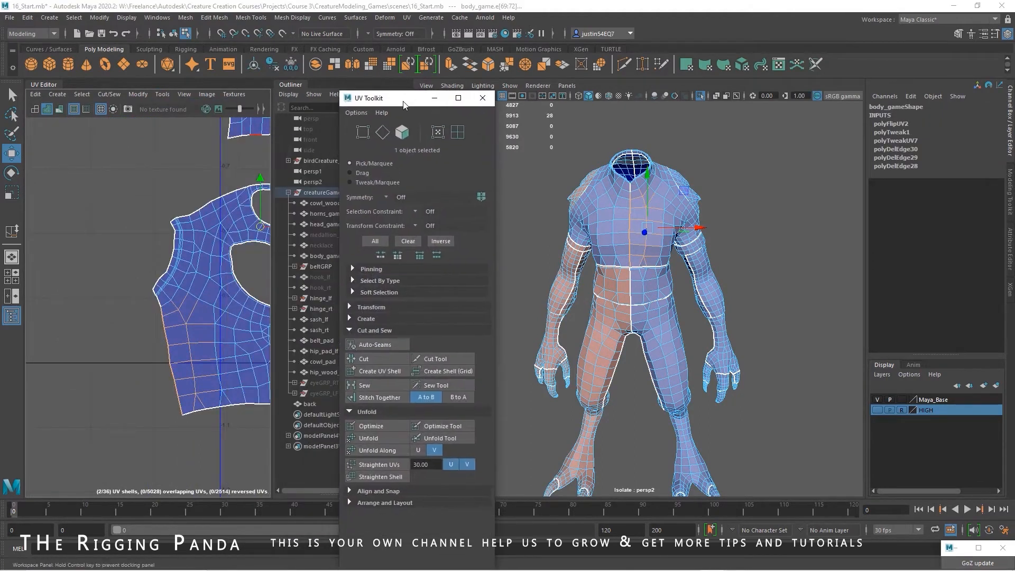
pyautogui.click(381, 398)
# Reposition the stitched chest UV shell and rotate it until its centre seam stands vertical
pyautogui.press('f')
pyautogui.keyDown('alt'); pyautogui.moveTo(181, 262); pyautogui.dragTo(130, 290, button='middle'); pyautogui.keyUp('alt')
pyautogui.keyDown('ctrl'); pyautogui.moveTo(159, 284); pyautogui.dragTo(152, 282, button='right'); pyautogui.keyUp('ctrl')
pyautogui.moveTo(170, 267); pyautogui.dragTo(135, 375)
pyautogui.press('e')
pyautogui.moveTo(170, 344); pyautogui.dragTo(162, 339)
# Select the remaining split edges along the chest shell's centre seam below the neck opening and sew them
pyautogui.keyDown('alt'); pyautogui.moveTo(160, 288); pyautogui.dragTo(205, 194, button='middle'); pyautogui.keyUp('alt')
pyautogui.keyDown('alt'); pyautogui.moveTo(204, 193); pyautogui.dragTo(309, 288, button='right'); pyautogui.keyUp('alt')
pyautogui.keyDown('alt'); pyautogui.moveTo(241, 298); pyautogui.dragTo(139, 319, button='middle'); pyautogui.keyUp('alt')
pyautogui.keyDown('alt'); pyautogui.moveTo(140, 319); pyautogui.dragTo(180, 333, button='right'); pyautogui.keyUp('alt')
pyautogui.keyDown('alt'); pyautogui.moveTo(116, 297); pyautogui.dragTo(152, 338, button='middle'); pyautogui.keyUp('alt')
pyautogui.keyDown('alt'); pyautogui.moveTo(151, 338); pyautogui.dragTo(191, 355, button='right'); pyautogui.keyUp('alt')
pyautogui.keyDown('alt'); pyautogui.moveTo(121, 270); pyautogui.dragTo(224, 310, button='middle'); pyautogui.keyUp('alt')
pyautogui.moveTo(223, 309); pyautogui.dragTo(207, 272, button='right')
pyautogui.moveTo(182, 260); pyautogui.dragTo(206, 302)
pyautogui.click(373, 385)
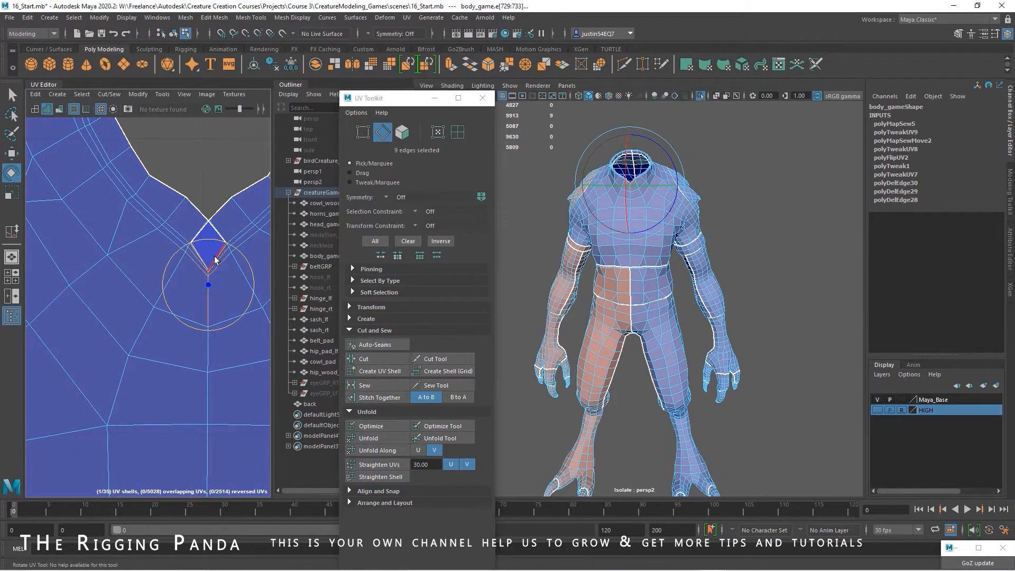
# Sew the remaining split edges below the neck opening and unfold the whole chest UV shell
pyautogui.click(372, 385)
pyautogui.keyDown('ctrl'); pyautogui.moveTo(247, 306); pyautogui.dragTo(261, 309, button='right'); pyautogui.keyUp('ctrl')
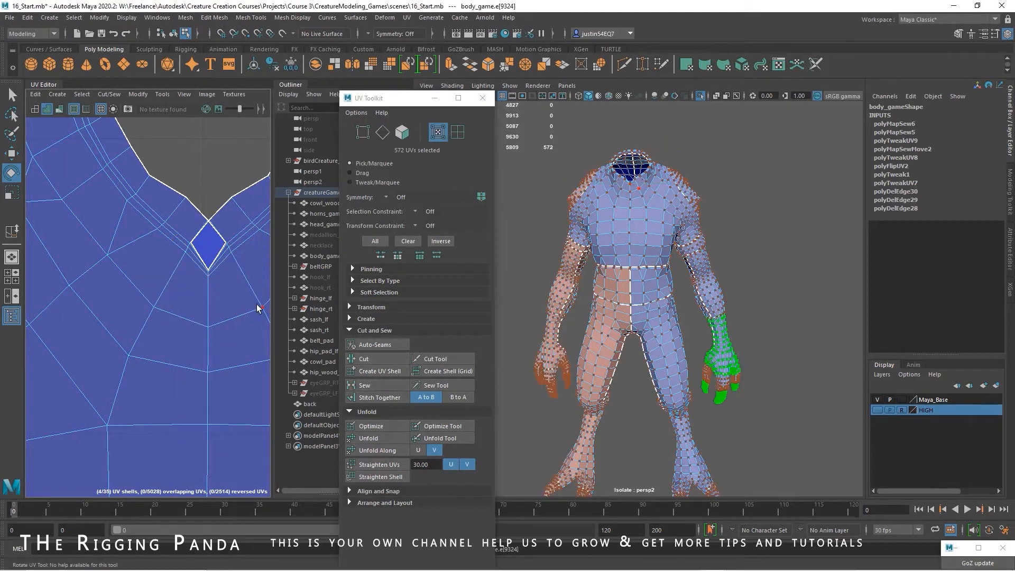
pyautogui.click(366, 439)
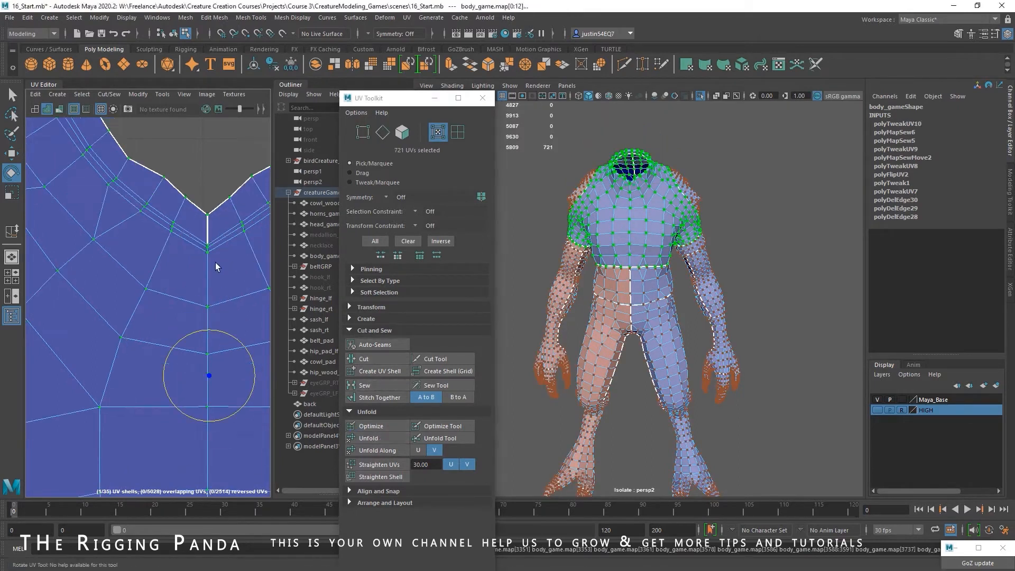
pyautogui.moveTo(215, 263); pyautogui.dragTo(215, 235, button='right')
pyautogui.click(214, 231)
pyautogui.scroll(-6, 252, 318)
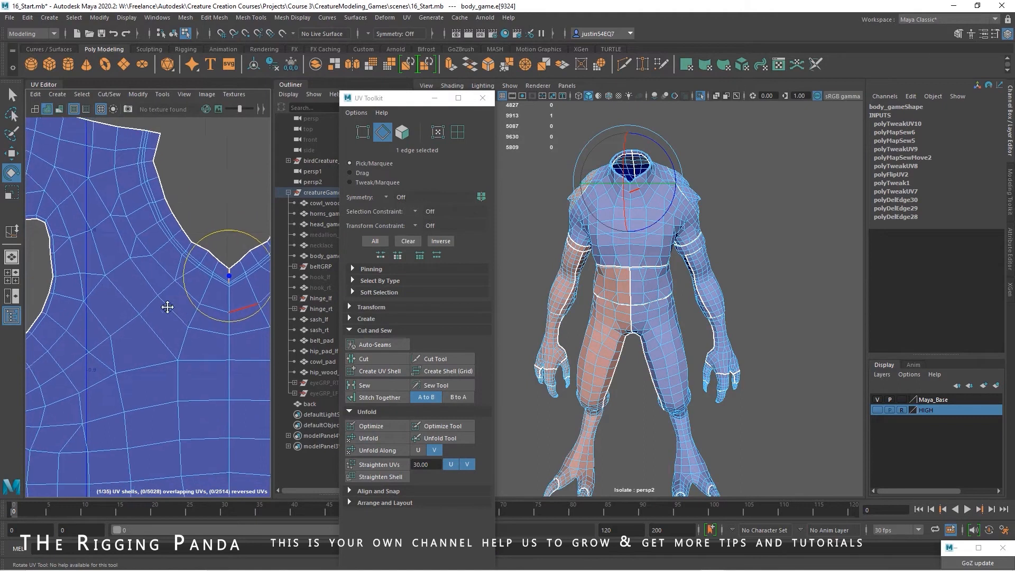
pyautogui.click(246, 339)
pyautogui.scroll(-3, 227, 330)
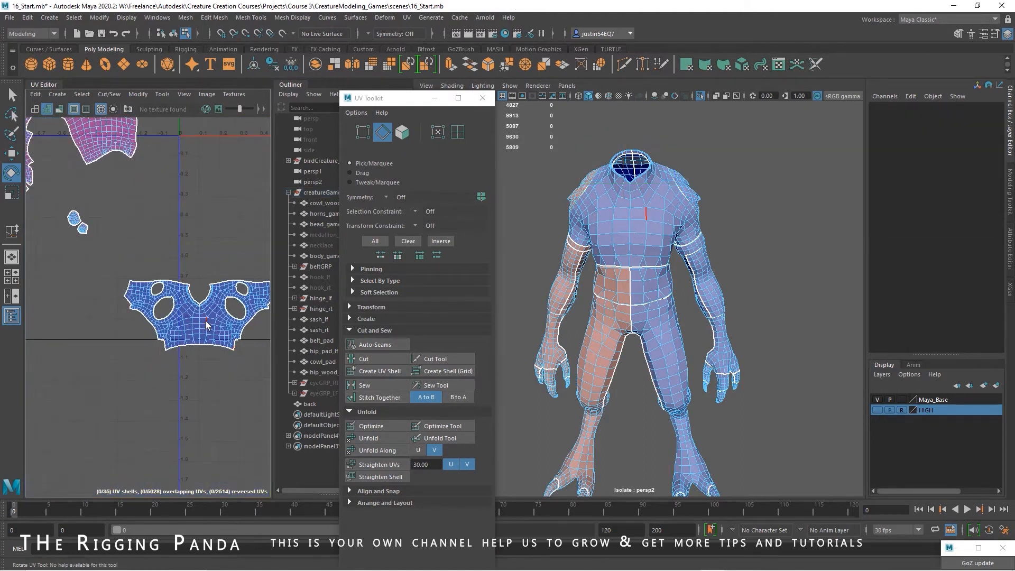
# Move the chest UV shell down, clear of all the other UV shells
pyautogui.click(206, 324)
pyautogui.press('w')
pyautogui.moveTo(204, 326); pyautogui.dragTo(233, 326, button='right')
pyautogui.doubleClick(203, 322)
pyautogui.moveTo(202, 316); pyautogui.dragTo(139, 346)
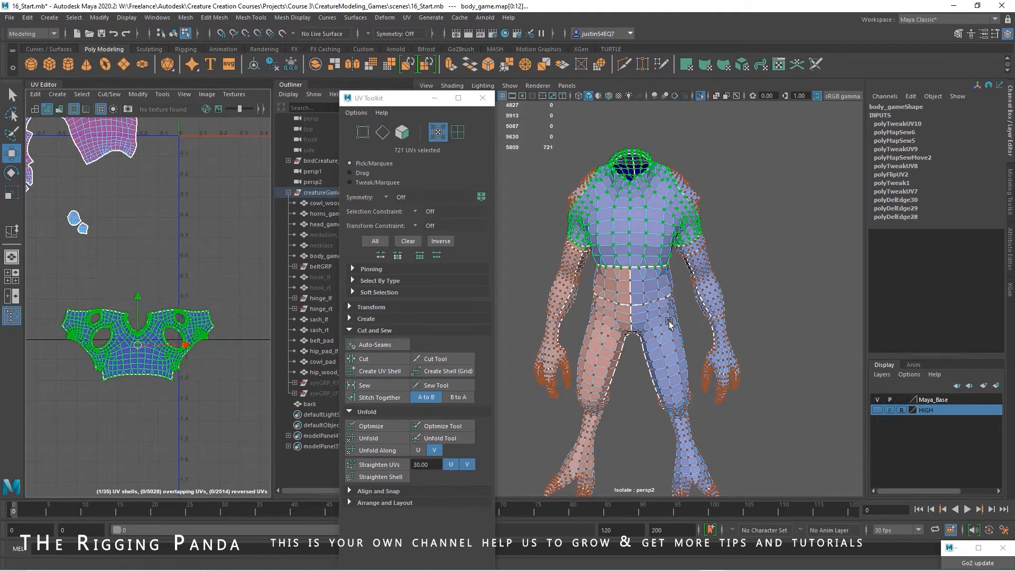
pyautogui.scroll(-3, 191, 288)
pyautogui.keyDown('alt'); pyautogui.moveTo(190, 289); pyautogui.dragTo(208, 394, button='middle'); pyautogui.keyUp('alt')
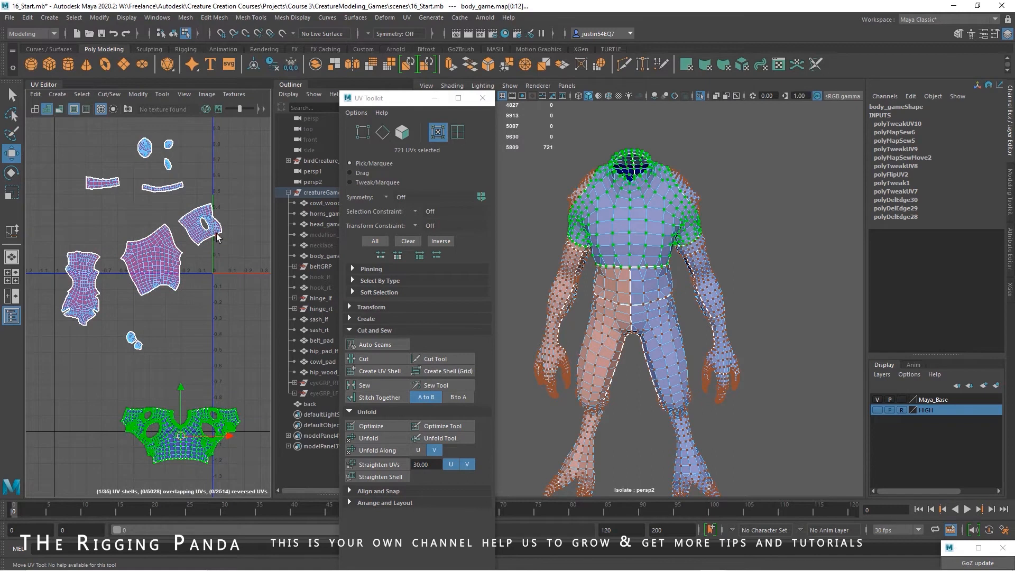
# Separate the two stacked forearm UV shells and flip the reversed one
pyautogui.doubleClick(217, 238)
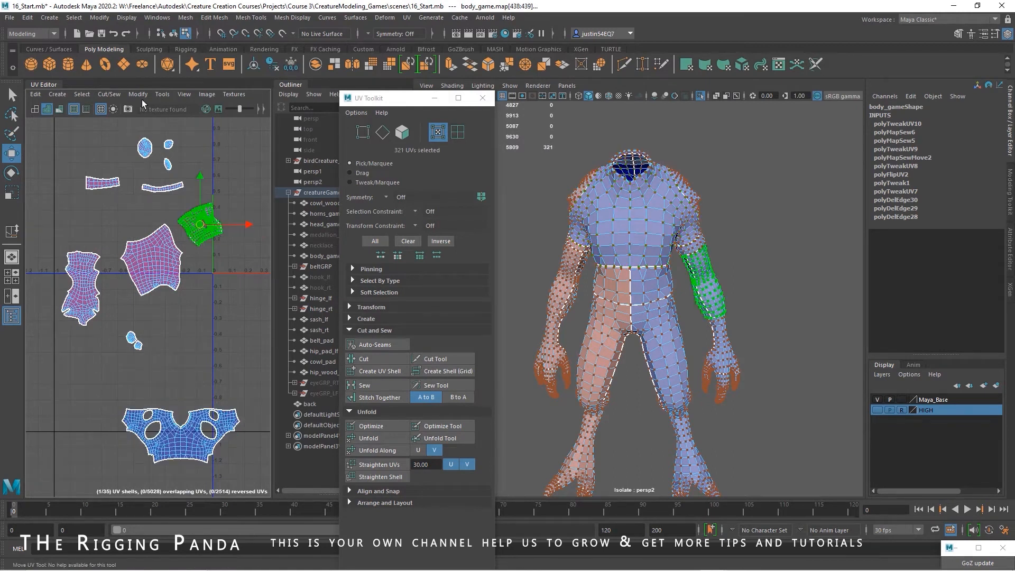
pyautogui.click(138, 94)
pyautogui.click(153, 131)
pyautogui.moveTo(201, 223); pyautogui.dragTo(227, 180)
pyautogui.click(227, 234)
pyautogui.keyDown('alt'); pyautogui.moveTo(221, 255); pyautogui.dragTo(161, 302, button='middle'); pyautogui.keyUp('alt')
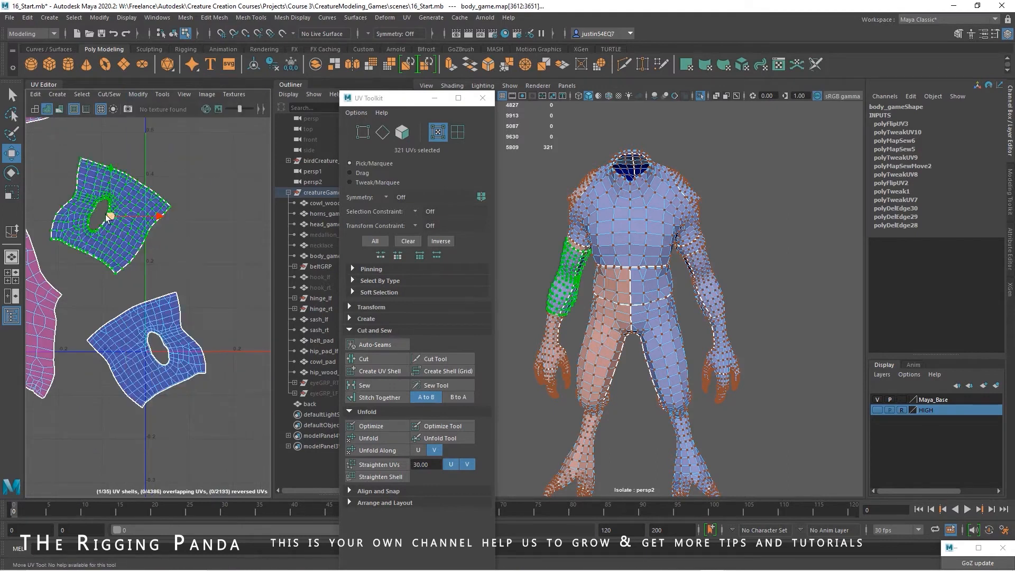
pyautogui.moveTo(106, 217); pyautogui.dragTo(202, 456)
pyautogui.keyDown('alt'); pyautogui.moveTo(232, 379); pyautogui.dragTo(162, 338, button='right'); pyautogui.keyUp('alt')
pyautogui.keyDown('alt'); pyautogui.moveTo(162, 339); pyautogui.dragTo(233, 222, button='middle'); pyautogui.keyUp('alt')
pyautogui.keyDown('alt'); pyautogui.moveTo(233, 222); pyautogui.dragTo(152, 255, button='right'); pyautogui.keyUp('alt')
# Separate the two stacked thigh UV shells, flip the reversed one and place the two side by side
pyautogui.click(151, 251)
pyautogui.moveTo(146, 240); pyautogui.dragTo(180, 350)
pyautogui.doubleClick(162, 253)
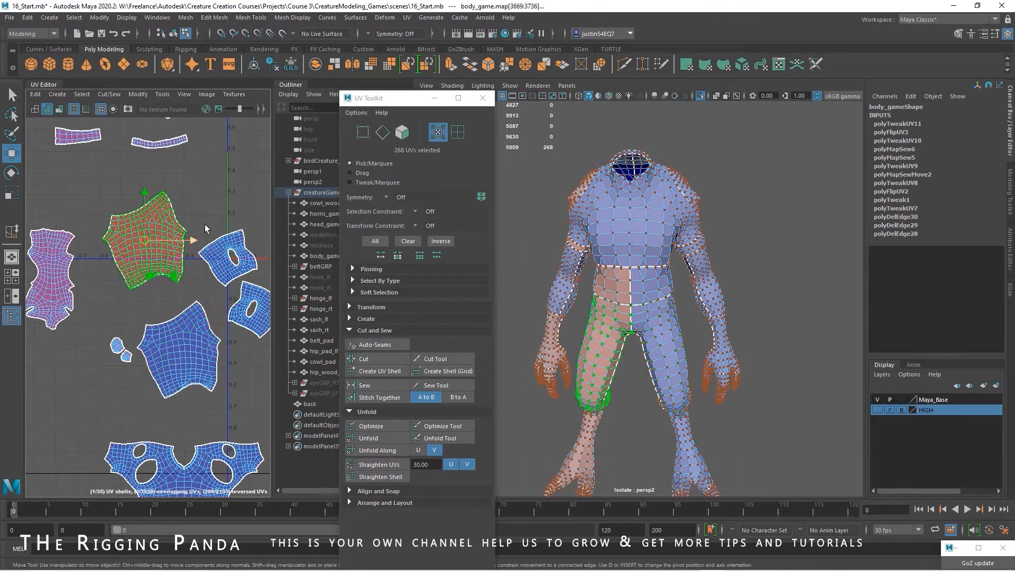
pyautogui.click(138, 96)
pyautogui.click(152, 146)
pyautogui.keyDown('alt'); pyautogui.moveTo(214, 299); pyautogui.dragTo(171, 280, button='right'); pyautogui.keyUp('alt')
pyautogui.keyDown('alt'); pyautogui.moveTo(171, 281); pyautogui.dragTo(228, 226, button='middle'); pyautogui.keyUp('alt')
pyautogui.moveTo(201, 210); pyautogui.dragTo(69, 333)
pyautogui.doubleClick(233, 292)
pyautogui.moveTo(233, 292); pyautogui.dragTo(128, 386)
pyautogui.moveTo(125, 286); pyautogui.dragTo(137, 341)
# Select the shared centre border edges of the two thigh shells and stitch them together from A to B
pyautogui.keyDown('alt'); pyautogui.moveTo(98, 340); pyautogui.dragTo(213, 293, button='middle'); pyautogui.keyUp('alt')
pyautogui.keyDown('alt'); pyautogui.moveTo(212, 294); pyautogui.dragTo(286, 306, button='right'); pyautogui.keyUp('alt')
pyautogui.keyDown('alt'); pyautogui.moveTo(286, 307); pyautogui.dragTo(129, 320, button='middle'); pyautogui.keyUp('alt')
pyautogui.moveTo(129, 320); pyautogui.dragTo(130, 276, button='right')
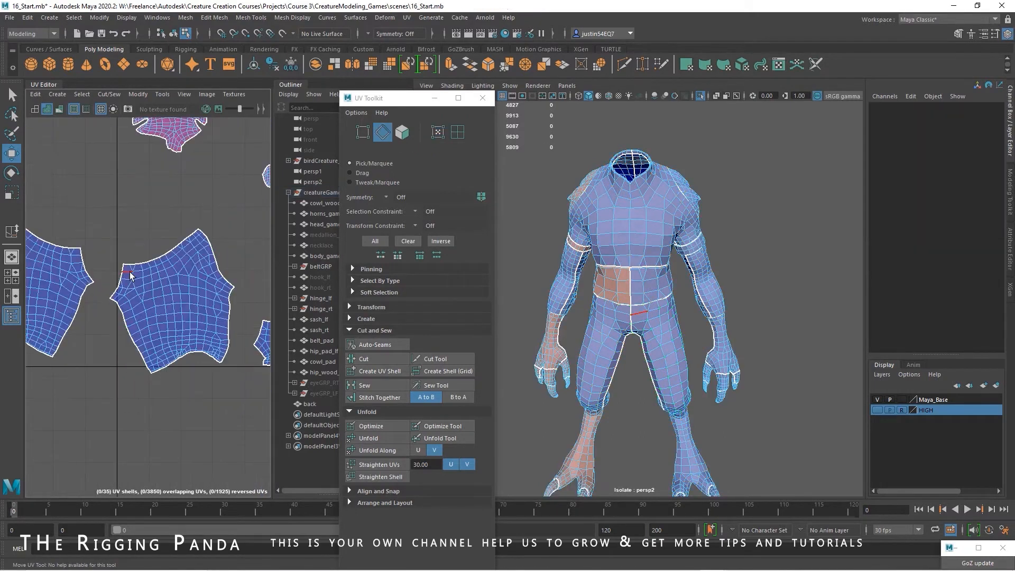
pyautogui.moveTo(117, 298); pyautogui.dragTo(116, 298)
pyautogui.keyDown('shift'); pyautogui.click(125, 269); pyautogui.keyUp('shift')
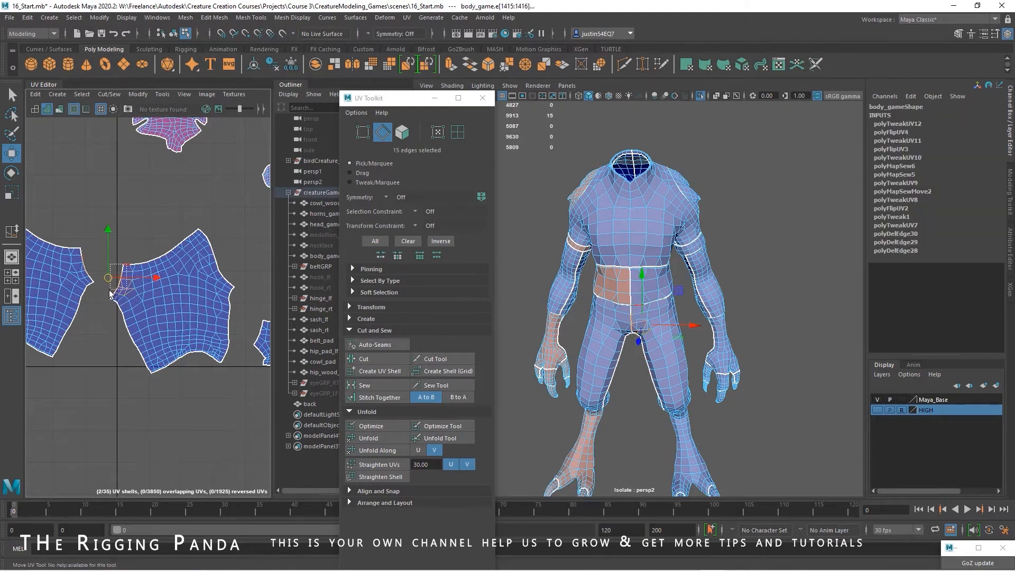
pyautogui.click(391, 400)
# Move the joined thigh UV shell down beside the chest shell
pyautogui.scroll(-4, 210, 326)
pyautogui.moveTo(161, 296); pyautogui.dragTo(143, 365)
pyautogui.keyDown('alt'); pyautogui.moveTo(172, 267); pyautogui.dragTo(118, 289, button='middle'); pyautogui.keyUp('alt')
pyautogui.keyDown('alt'); pyautogui.moveTo(164, 238); pyautogui.dragTo(129, 253, button='middle'); pyautogui.keyUp('alt')
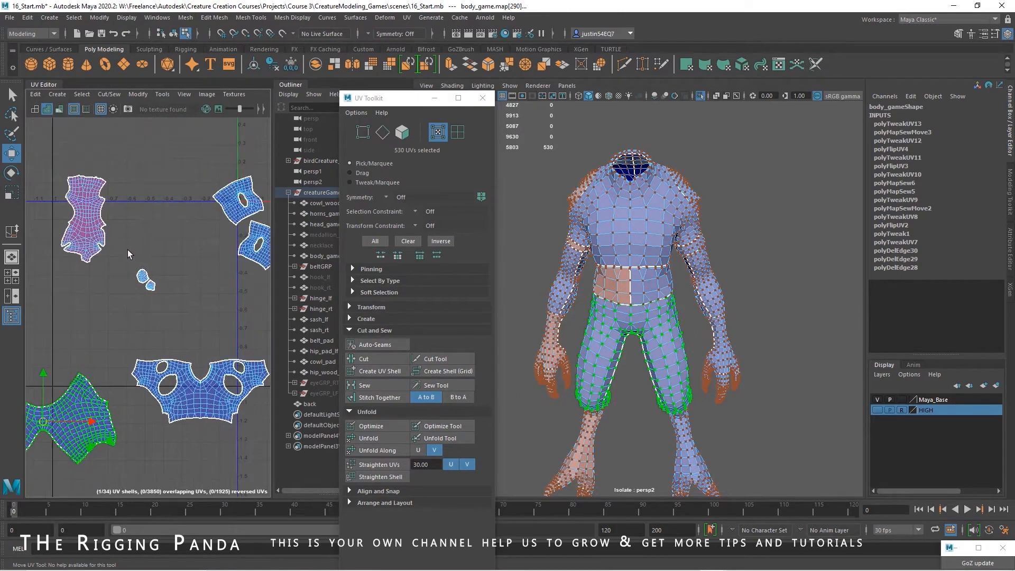
# Separate the two stacked lower leg UV shells and flip the reversed one
pyautogui.click(90, 229)
pyautogui.moveTo(91, 229); pyautogui.dragTo(146, 222)
pyautogui.click(94, 223)
pyautogui.click(138, 94)
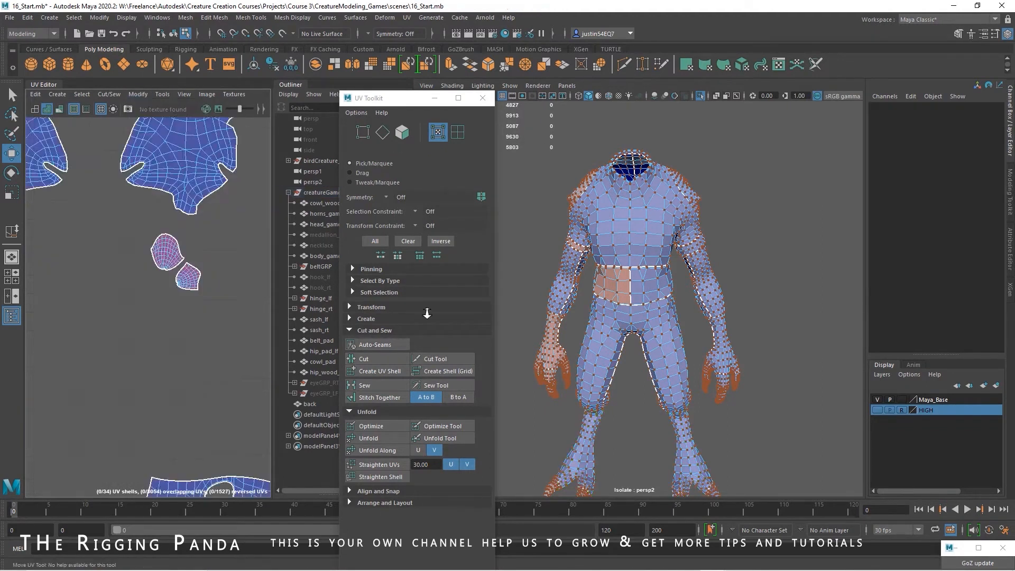
pyautogui.keyDown('alt'); pyautogui.moveTo(427, 313); pyautogui.dragTo(450, 312, button='right'); pyautogui.keyUp('alt')
pyautogui.click(192, 241)
# Separate the stacked pairs of small UV shells beside the lower leg shells and flip the reversed ones
pyautogui.moveTo(188, 231); pyautogui.dragTo(102, 230)
pyautogui.click(217, 281)
pyautogui.moveTo(218, 269); pyautogui.dragTo(125, 328)
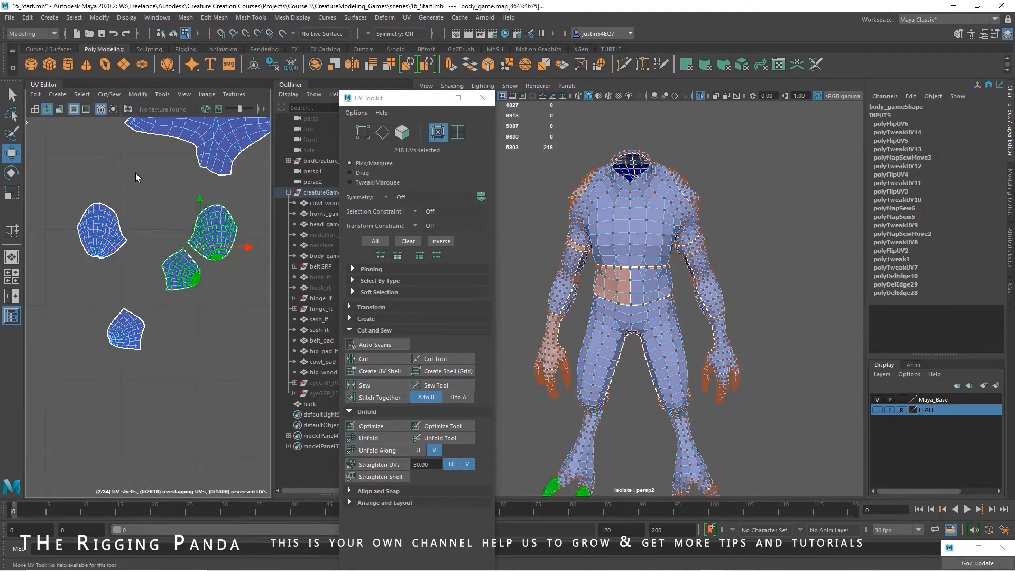
pyautogui.click(91, 160)
pyautogui.keyDown('alt'); pyautogui.moveTo(217, 242); pyautogui.dragTo(139, 319, button='right'); pyautogui.keyUp('alt')
pyautogui.moveTo(138, 320)
pyautogui.keyDown('alt'); pyautogui.mouseDown(button='middle')
pyautogui.moveTo(174, 296)
pyautogui.moveTo(133, 310)
pyautogui.mouseUp(button='middle'); pyautogui.keyUp('alt')
pyautogui.keyDown('alt'); pyautogui.moveTo(134, 310); pyautogui.dragTo(141, 345, button='right'); pyautogui.keyUp('alt')
# Separate the two stacked waist UV shells and flip the reversed one to mirror the other half
pyautogui.keyDown('alt'); pyautogui.moveTo(41, 184); pyautogui.dragTo(60, 214, button='right'); pyautogui.keyUp('alt')
pyautogui.click(60, 218)
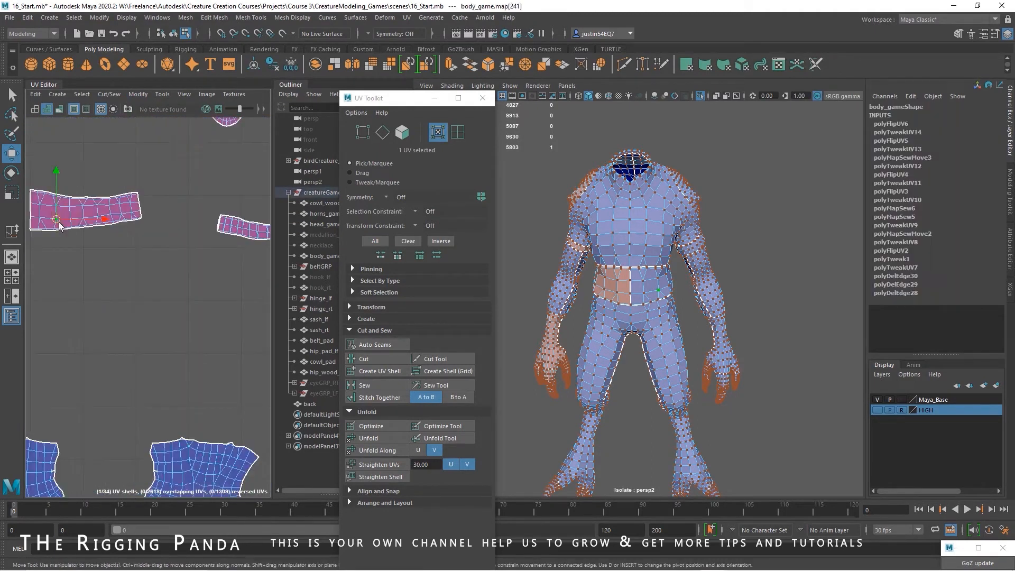
pyautogui.keyDown('alt'); pyautogui.moveTo(98, 231); pyautogui.dragTo(155, 260, button='middle'); pyautogui.keyUp('alt')
pyautogui.moveTo(141, 238); pyautogui.dragTo(141, 299)
pyautogui.click(142, 238)
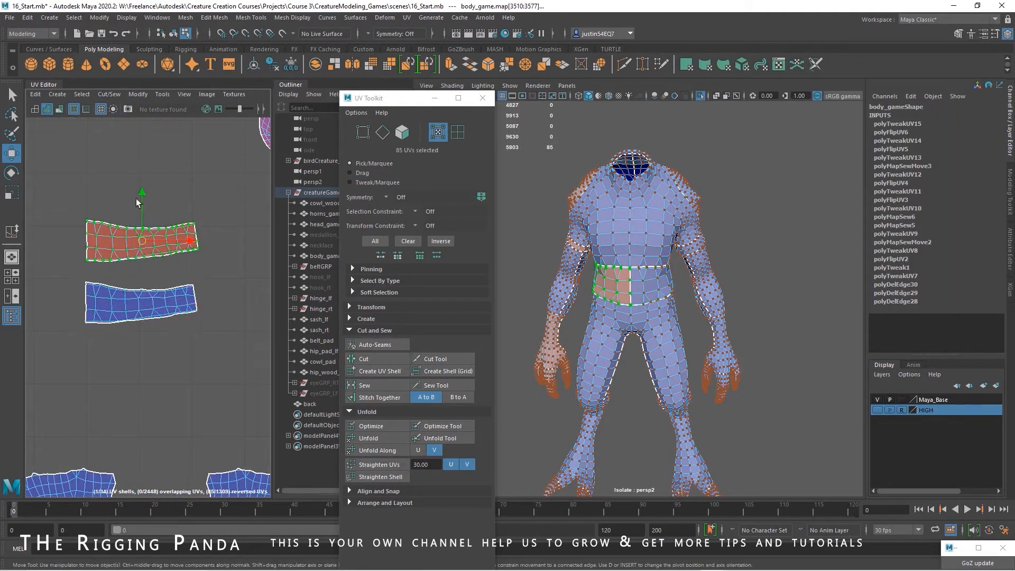
pyautogui.click(138, 94)
pyautogui.click(153, 143)
pyautogui.keyDown('alt'); pyautogui.moveTo(88, 301); pyautogui.dragTo(160, 267, button='middle'); pyautogui.keyUp('alt')
pyautogui.moveTo(159, 268); pyautogui.dragTo(158, 253, button='right')
# Stitch the two waist halves together from A to B along their shared centre edges and unfold the joined shell
pyautogui.doubleClick(158, 266)
pyautogui.click(367, 397)
pyautogui.moveTo(206, 321); pyautogui.dragTo(105, 275, button='right')
pyautogui.click(182, 277)
pyautogui.doubleClick(182, 280)
pyautogui.click(390, 438)
# Separate the two stacked upper arm band UV shells and move the reversed one down above the lower leg shells
pyautogui.click(211, 351)
pyautogui.keyDown('alt'); pyautogui.moveTo(172, 279); pyautogui.dragTo(79, 276, button='middle'); pyautogui.keyUp('alt')
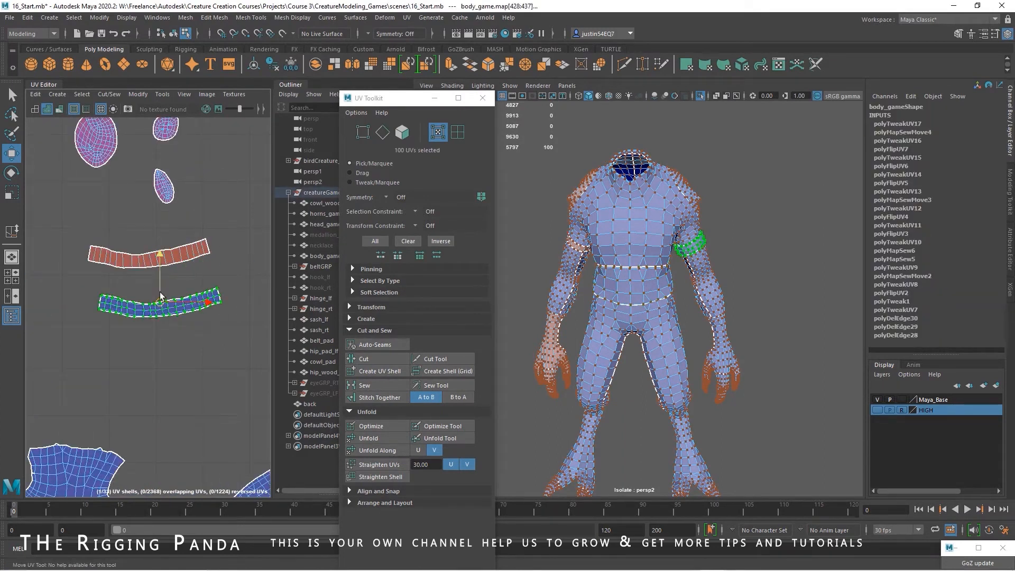
pyautogui.doubleClick(185, 266)
pyautogui.scroll(-3, 213, 271)
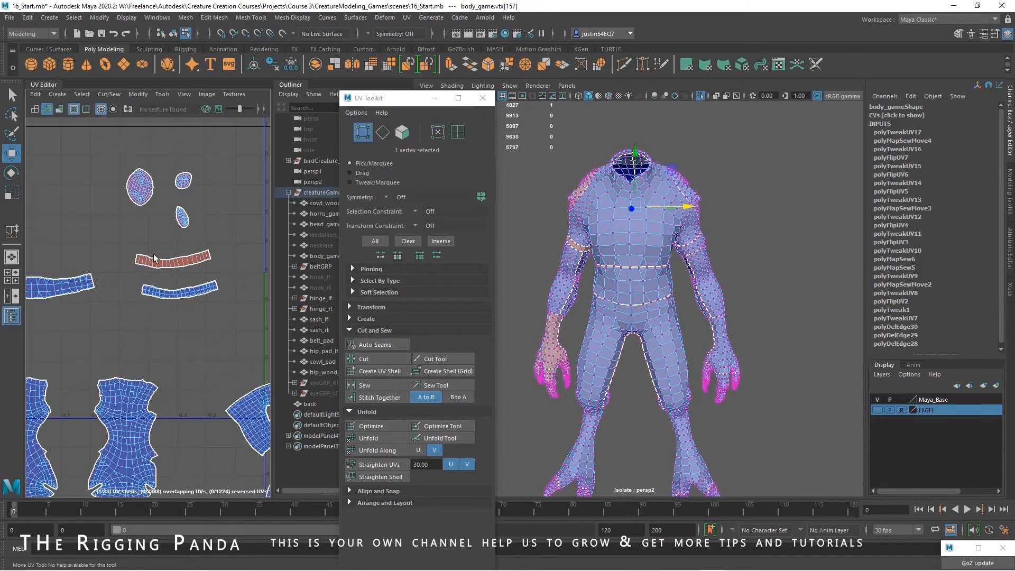
pyautogui.moveTo(171, 259); pyautogui.dragTo(193, 347)
pyautogui.keyDown('alt'); pyautogui.moveTo(194, 347); pyautogui.dragTo(212, 243, button='middle'); pyautogui.keyUp('alt')
pyautogui.scroll(-3, 192, 244)
pyautogui.moveTo(210, 241); pyautogui.dragTo(169, 234)
pyautogui.scroll(4, 246, 250)
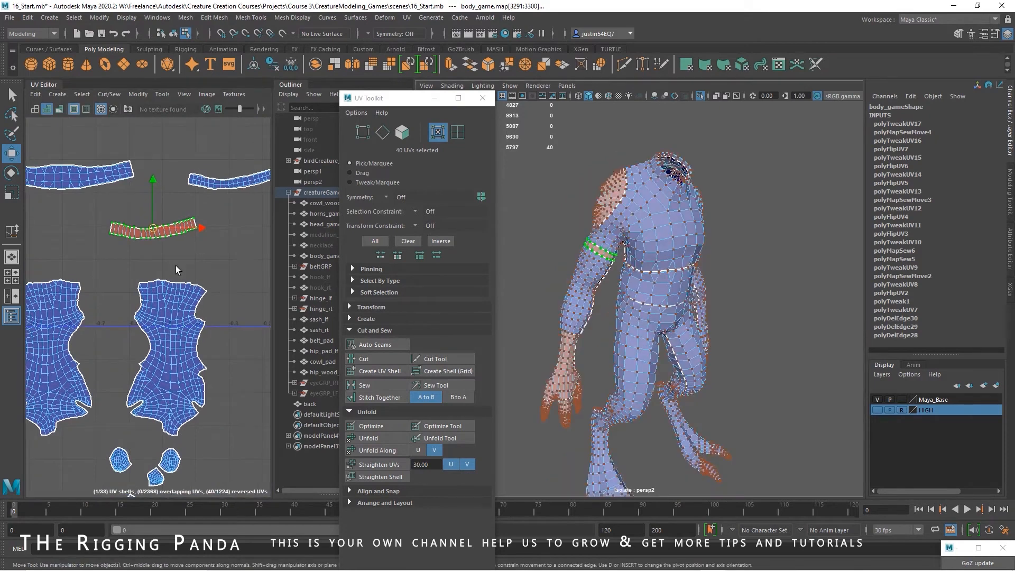
pyautogui.scroll(-4, 132, 264)
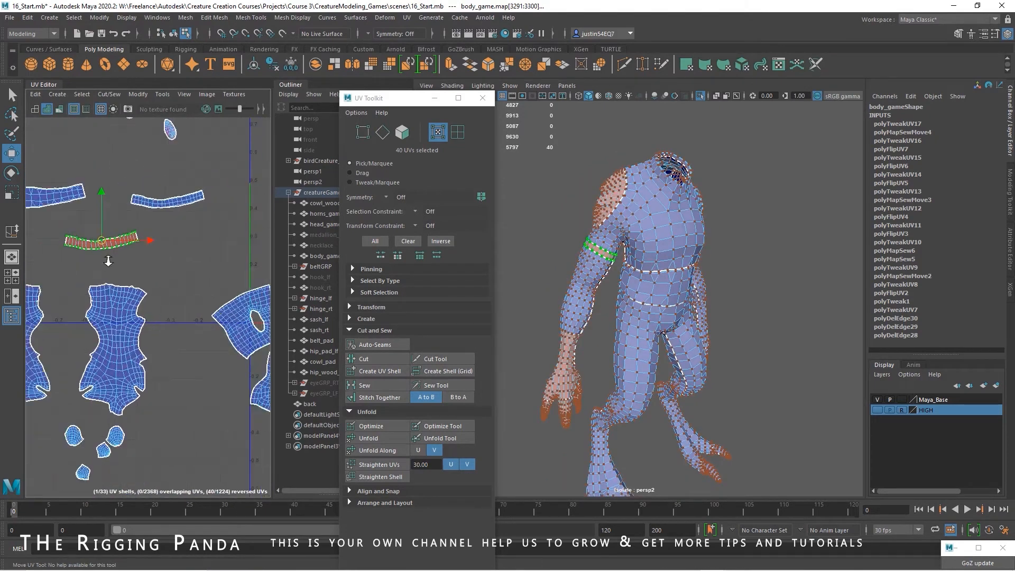
pyautogui.keyDown('alt'); pyautogui.moveTo(199, 311); pyautogui.dragTo(195, 300, button='middle'); pyautogui.keyUp('alt')
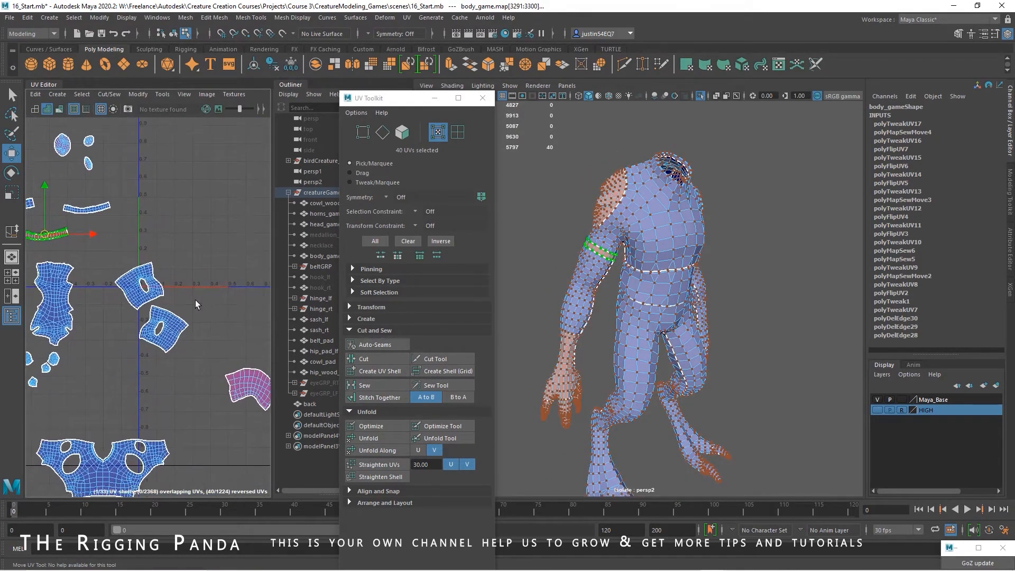
# Move the reversed arm band shell over to the matching forearm shell and flip it
pyautogui.click(148, 283)
pyautogui.click(159, 339)
pyautogui.moveTo(161, 331); pyautogui.dragTo(205, 281)
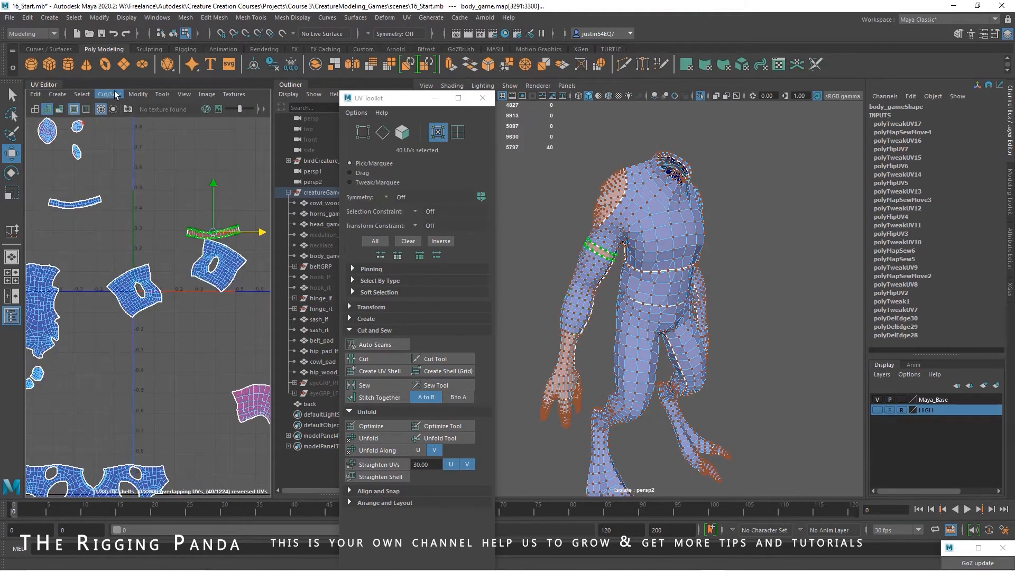
pyautogui.click(138, 95)
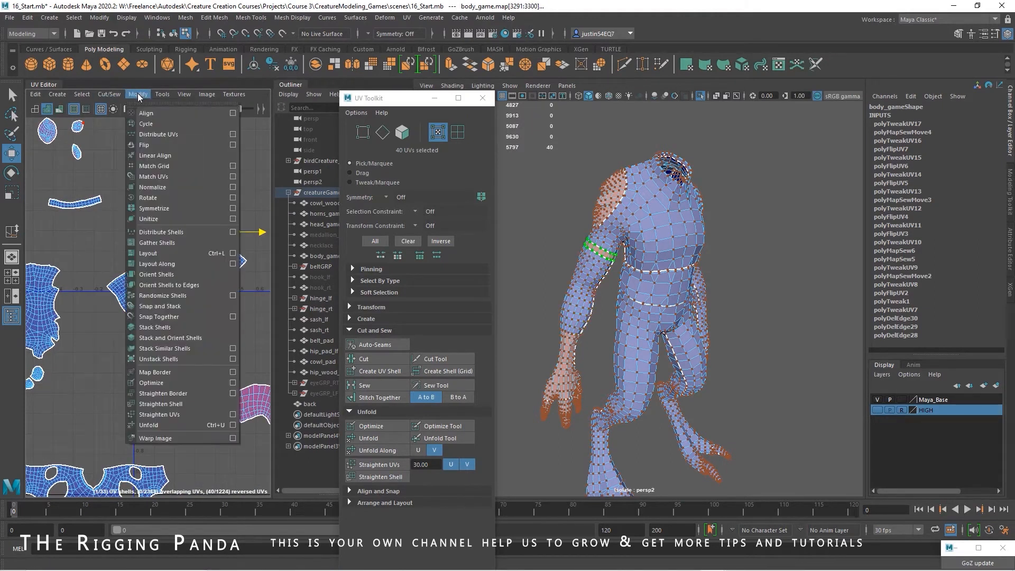
pyautogui.click(161, 145)
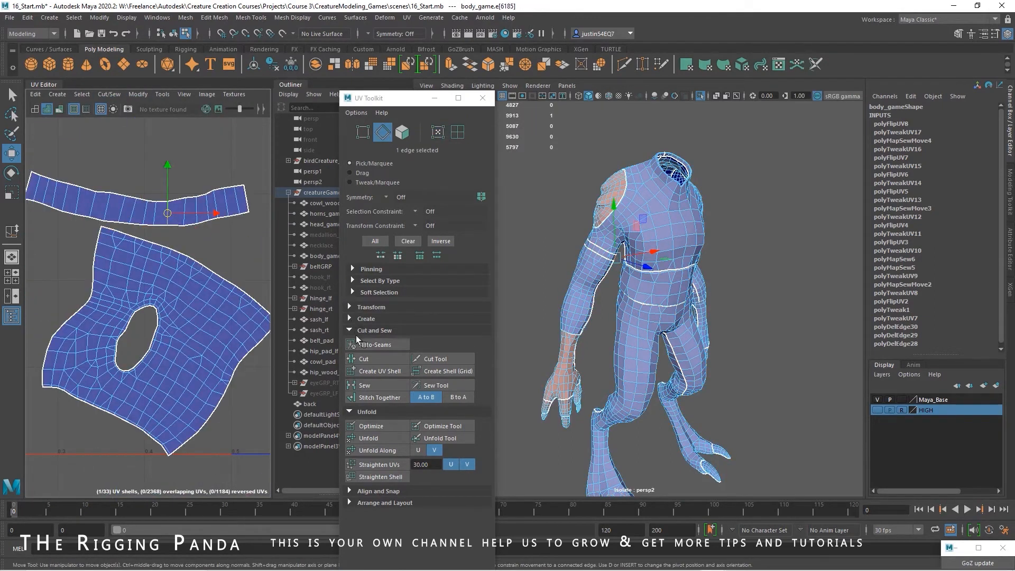
# Relocate the arm band's seam by cutting a new edge and stitching its old ends, and stitch the band onto the forearm shell's upper edge
pyautogui.click(363, 359)
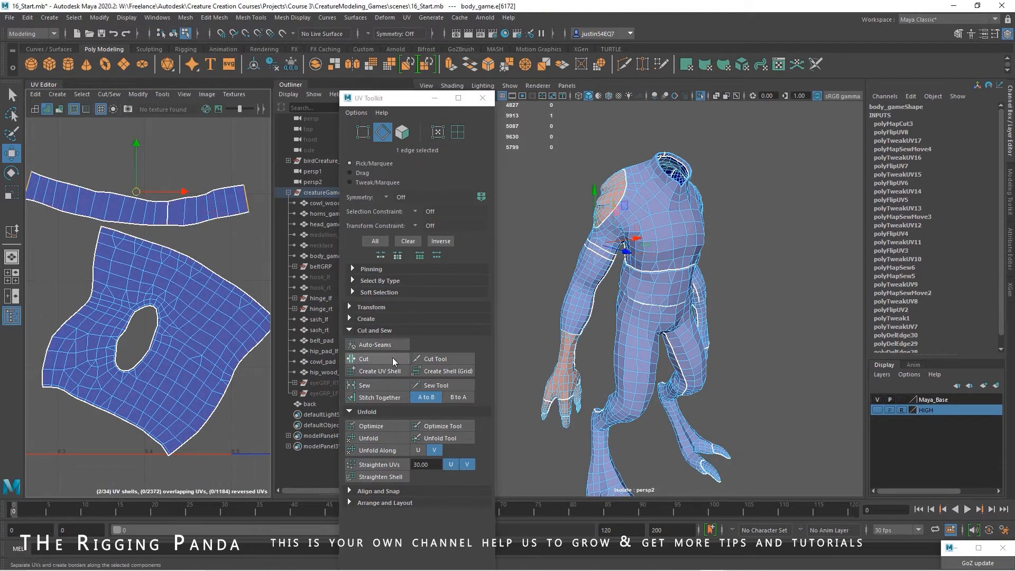
pyautogui.click(380, 397)
pyautogui.click(112, 231)
pyautogui.click(109, 229)
pyautogui.keyDown('alt'); pyautogui.moveTo(254, 303); pyautogui.dragTo(217, 316, button='middle'); pyautogui.keyUp('alt')
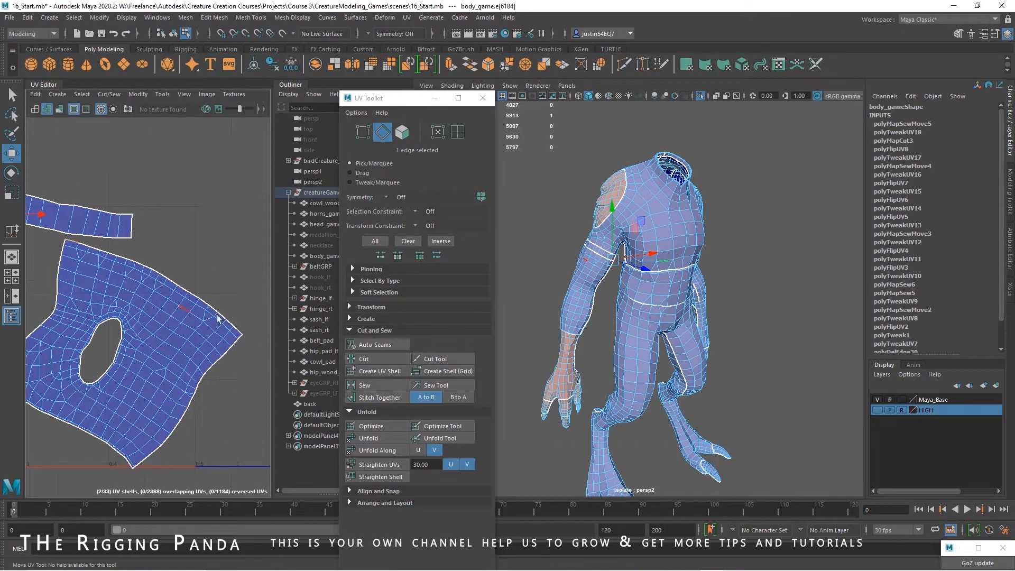
pyautogui.click(365, 398)
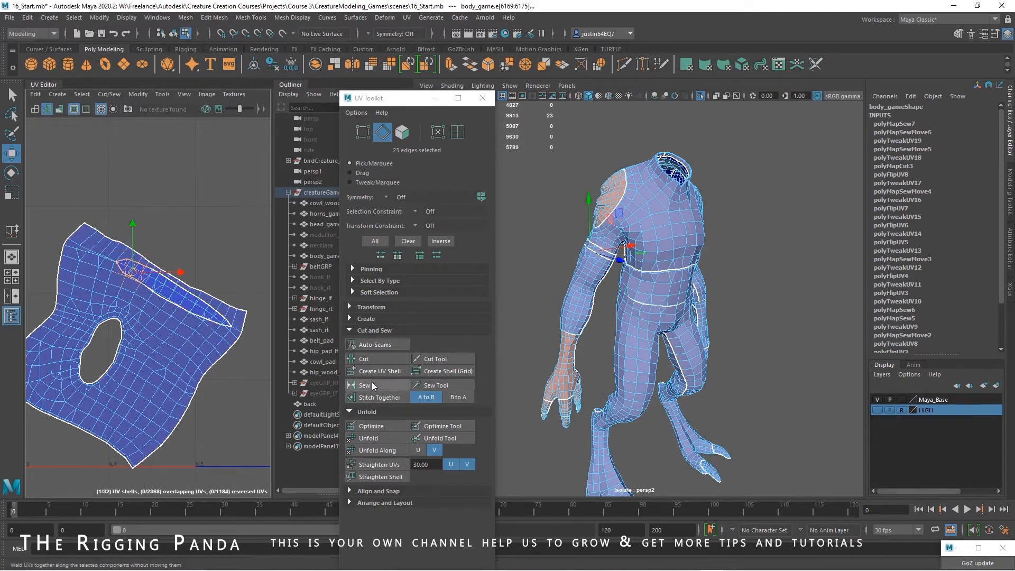
# Sew the remaining split edges between the arm band and the forearm and unfold the joined shell
pyautogui.click(367, 385)
pyautogui.doubleClick(161, 297)
pyautogui.click(366, 386)
pyautogui.click(366, 385)
pyautogui.moveTo(175, 318); pyautogui.dragTo(211, 317, button='right')
pyautogui.doubleClick(210, 318)
pyautogui.click(389, 438)
# Separate the two stacked large oval shoulder UV shells and flip the reversed one
pyautogui.click(90, 276)
pyautogui.scroll(-5, 90, 276)
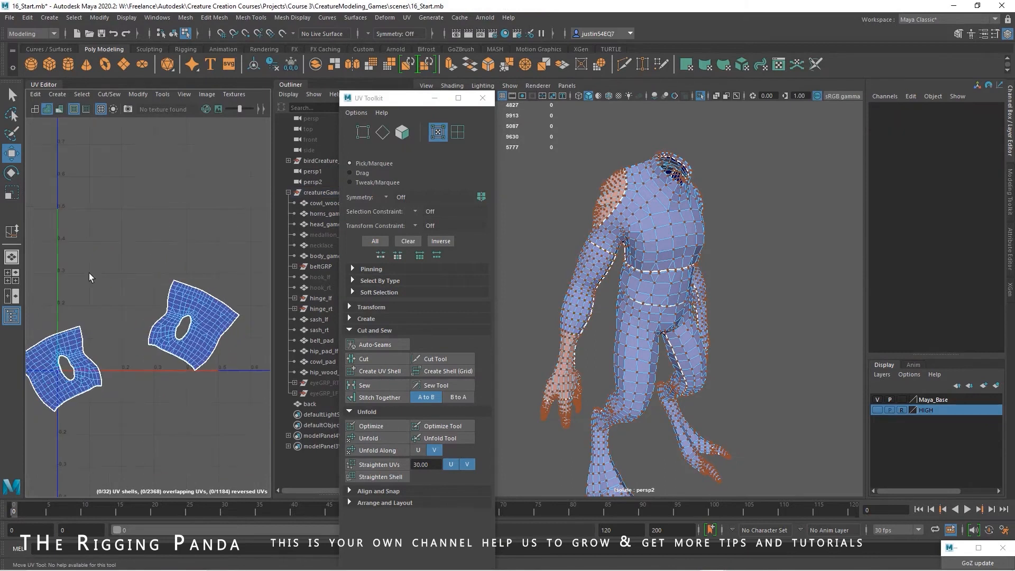
pyautogui.keyDown('alt'); pyautogui.moveTo(84, 199); pyautogui.dragTo(139, 339, button='middle'); pyautogui.keyUp('alt')
pyautogui.scroll(5, 143, 253)
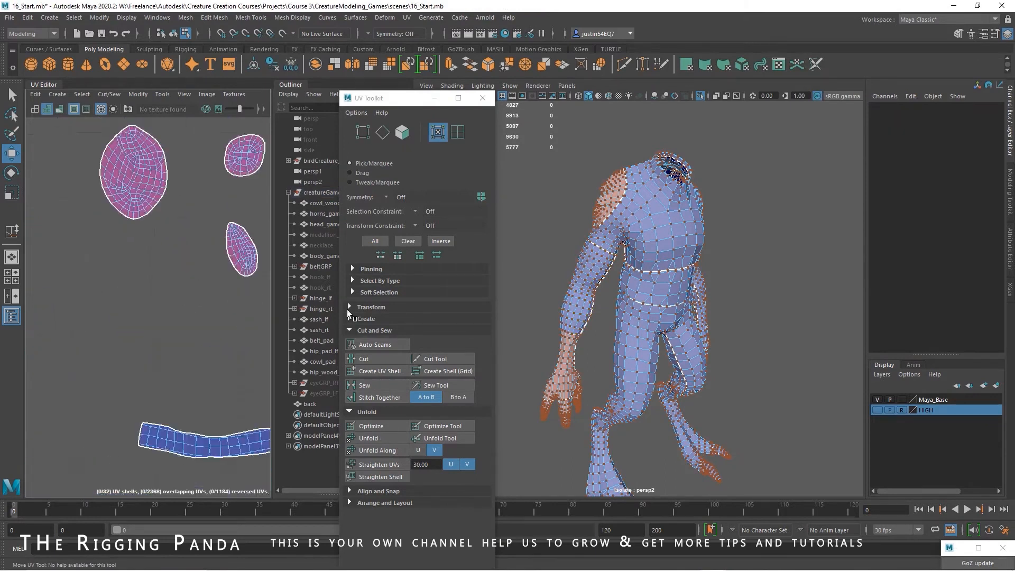
pyautogui.doubleClick(146, 205)
pyautogui.click(138, 94)
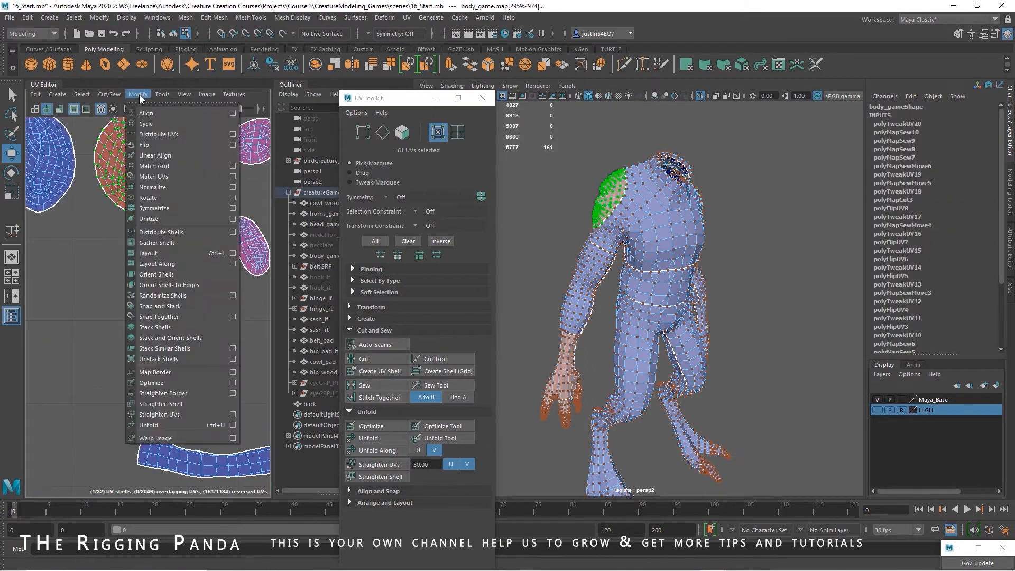
pyautogui.click(155, 144)
pyautogui.keyDown('alt'); pyautogui.moveTo(190, 192); pyautogui.dragTo(134, 245, button='middle'); pyautogui.keyUp('alt')
# Separate the two stacked small round UV shells near the shoulder shells and flip the reversed one
pyautogui.doubleClick(200, 193)
pyautogui.moveTo(200, 194); pyautogui.dragTo(150, 172)
pyautogui.doubleClick(199, 188)
pyautogui.click(135, 94)
pyautogui.click(159, 145)
# Separate the two stacked small pointed oval UV shells below the round ones and flip the reversed one
pyautogui.doubleClick(198, 300)
pyautogui.moveTo(199, 299); pyautogui.dragTo(151, 311)
pyautogui.doubleClick(197, 298)
pyautogui.click(138, 97)
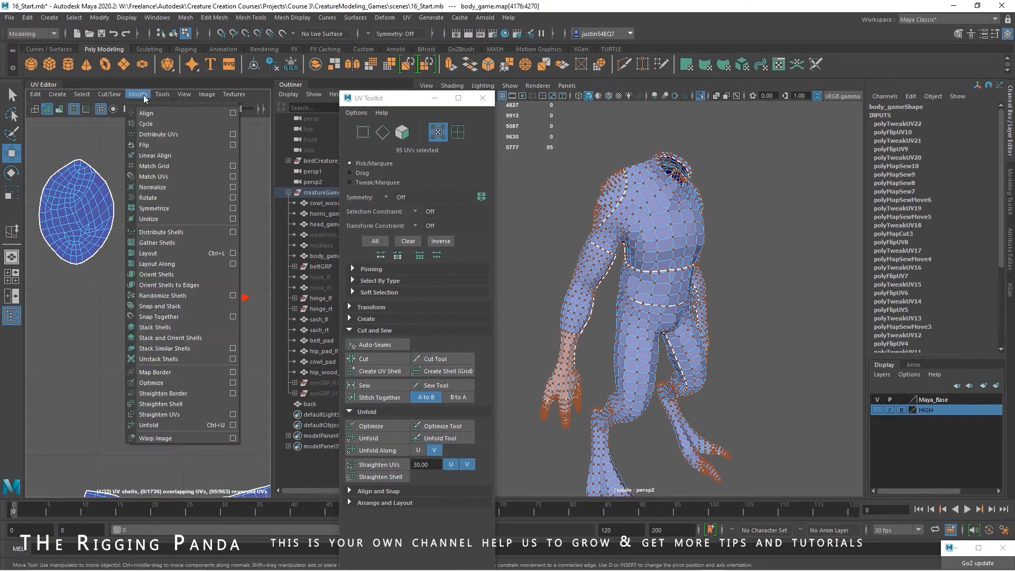
pyautogui.click(146, 145)
# Separate the three stacked pairs of small curved UV shells by moving one shell of each pair down
pyautogui.click(236, 317)
pyautogui.keyDown('alt'); pyautogui.moveTo(238, 323); pyautogui.dragTo(20, 272, button='right'); pyautogui.keyUp('alt')
pyautogui.keyDown('alt'); pyautogui.moveTo(95, 328); pyautogui.dragTo(129, 152, button='middle'); pyautogui.keyUp('alt')
pyautogui.doubleClick(151, 295)
pyautogui.keyDown('alt'); pyautogui.moveTo(669, 316); pyautogui.dragTo(623, 323); pyautogui.keyUp('alt')
pyautogui.keyDown('alt'); pyautogui.moveTo(623, 323); pyautogui.dragTo(623, 271, button='middle'); pyautogui.keyUp('alt')
pyautogui.keyDown('alt'); pyautogui.moveTo(635, 281); pyautogui.dragTo(761, 327, button='right'); pyautogui.keyUp('alt')
pyautogui.keyDown('alt'); pyautogui.moveTo(166, 297); pyautogui.dragTo(195, 288, button='middle'); pyautogui.keyUp('alt')
pyautogui.moveTo(160, 299); pyautogui.dragTo(171, 374)
pyautogui.keyDown('alt'); pyautogui.moveTo(211, 349); pyautogui.dragTo(80, 295, button='middle'); pyautogui.keyUp('alt')
pyautogui.doubleClick(142, 251)
pyautogui.moveTo(132, 246); pyautogui.dragTo(140, 313)
pyautogui.doubleClick(206, 242)
pyautogui.moveTo(205, 238); pyautogui.dragTo(217, 309)
# Select the three reversed curved UV shells in the upper row and flip them together
pyautogui.click(201, 214)
pyautogui.doubleClick(201, 214)
pyautogui.keyDown('shift'); pyautogui.doubleClick(136, 245); pyautogui.keyUp('shift')
pyautogui.keyDown('shift'); pyautogui.doubleClick(50, 238); pyautogui.keyUp('shift')
pyautogui.click(138, 95)
pyautogui.click(140, 146)
pyautogui.click(126, 163)
# Move one of the two stacked hand UV shells sideways, clear of its reversed partner
pyautogui.keyDown('alt'); pyautogui.moveTo(214, 244); pyautogui.dragTo(141, 227, button='right'); pyautogui.keyUp('alt')
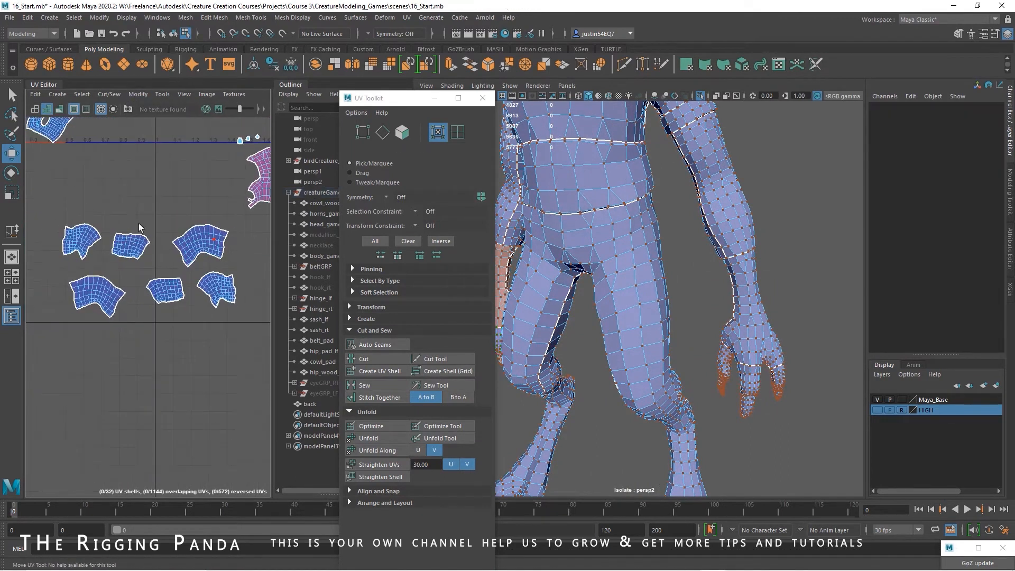
pyautogui.keyDown('alt'); pyautogui.moveTo(140, 227); pyautogui.dragTo(75, 286, button='middle'); pyautogui.keyUp('alt')
pyautogui.doubleClick(214, 236)
pyautogui.moveTo(214, 238); pyautogui.dragTo(134, 238)
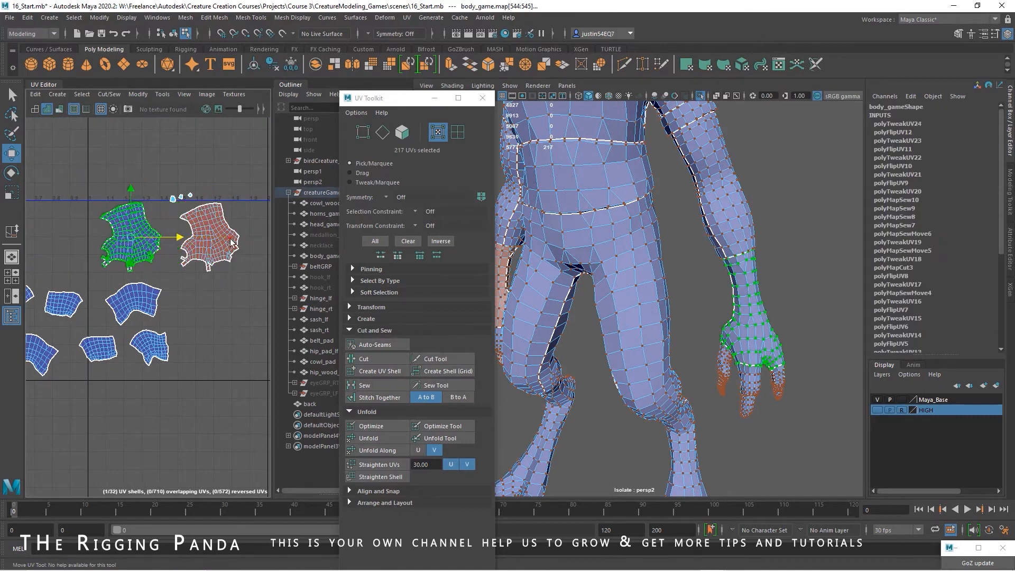
# Select the reversed hand UV shell and flip it
pyautogui.doubleClick(230, 239)
pyautogui.click(138, 96)
pyautogui.click(144, 146)
# Separate the remaining three stacked pairs of small UV shells by moving one shell of each pair up
pyautogui.keyDown('alt'); pyautogui.moveTo(188, 191); pyautogui.dragTo(341, 249, button='right'); pyautogui.keyUp('alt')
pyautogui.doubleClick(105, 241)
pyautogui.moveTo(105, 241); pyautogui.dragTo(101, 190)
pyautogui.doubleClick(151, 224)
pyautogui.moveTo(151, 224); pyautogui.dragTo(148, 190)
pyautogui.doubleClick(203, 214)
pyautogui.moveTo(203, 214); pyautogui.dragTo(188, 181)
# Select the three reversed small UV shells together, flip them, and clear the selection
pyautogui.doubleClick(104, 237)
pyautogui.keyDown('shift'); pyautogui.doubleClick(151, 224); pyautogui.keyUp('shift')
pyautogui.keyDown('shift'); pyautogui.doubleClick(204, 214); pyautogui.keyUp('shift')
pyautogui.click(138, 96)
pyautogui.click(143, 146)
pyautogui.click(168, 269)
# Select all of the body's UVs and lay out the shells automatically within the UV tile
pyautogui.keyDown('alt'); pyautogui.moveTo(670, 309); pyautogui.dragTo(608, 305); pyautogui.keyUp('alt')
pyautogui.keyDown('alt'); pyautogui.moveTo(127, 271); pyautogui.dragTo(67, 258, button='right'); pyautogui.keyUp('alt')
pyautogui.keyDown('alt'); pyautogui.moveTo(67, 258); pyautogui.dragTo(99, 129, button='middle'); pyautogui.keyUp('alt')
pyautogui.keyDown('alt'); pyautogui.moveTo(99, 130); pyautogui.dragTo(52, 229, button='right'); pyautogui.keyUp('alt')
pyautogui.keyDown('alt'); pyautogui.moveTo(52, 229); pyautogui.dragTo(102, 156, button='middle'); pyautogui.keyUp('alt')
pyautogui.keyDown('alt'); pyautogui.moveTo(103, 156); pyautogui.dragTo(125, 236, button='right'); pyautogui.keyUp('alt')
pyautogui.keyDown('alt'); pyautogui.moveTo(102, 232); pyautogui.dragTo(152, 281, button='middle'); pyautogui.keyUp('alt')
pyautogui.keyDown('alt'); pyautogui.moveTo(153, 281); pyautogui.dragTo(151, 251, button='right'); pyautogui.keyUp('alt')
pyautogui.moveTo(233, 195); pyautogui.dragTo(29, 373)
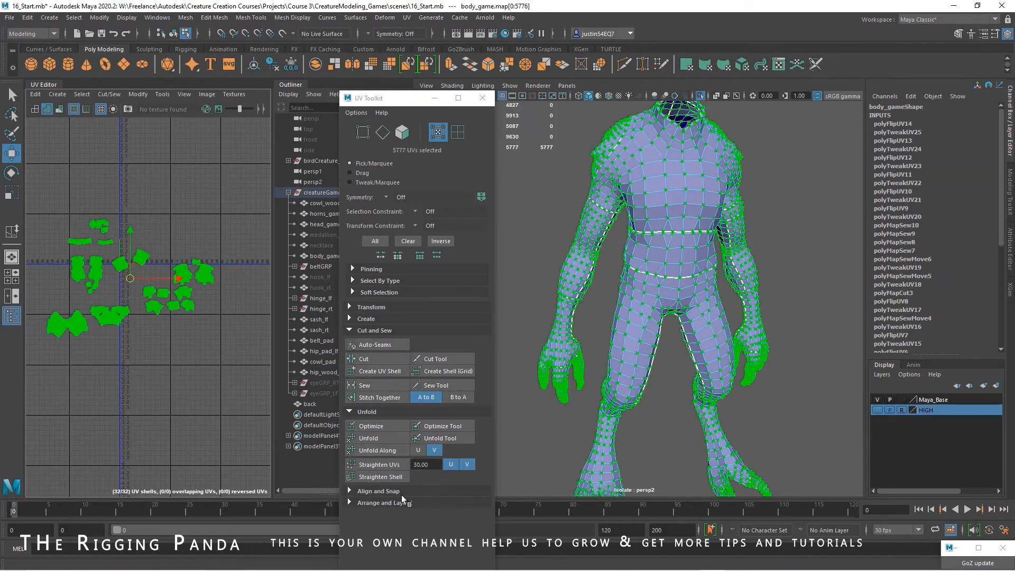
pyautogui.click(392, 504)
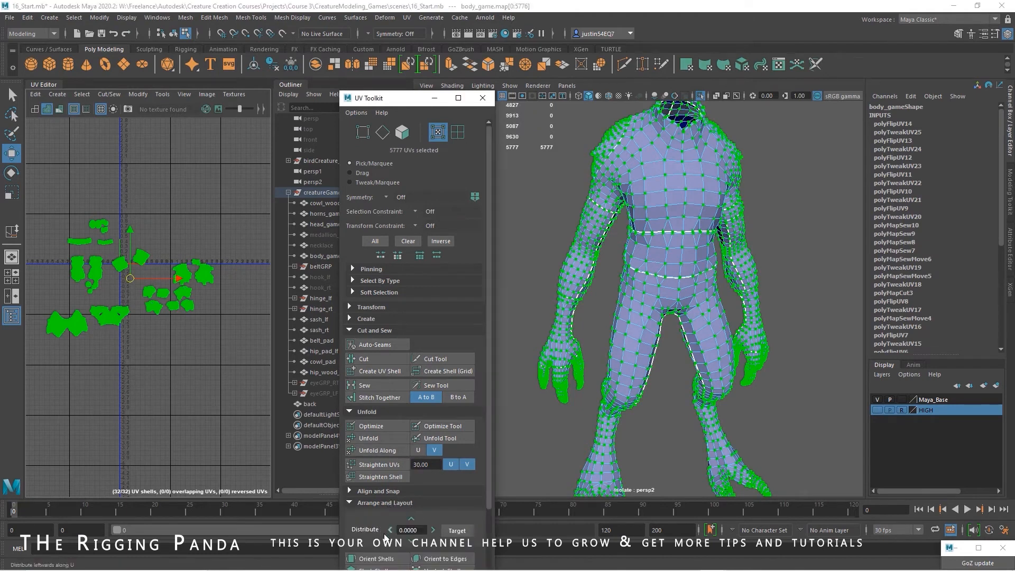
pyautogui.scroll(-3, 385, 537)
pyautogui.click(376, 560)
pyautogui.moveTo(405, 98); pyautogui.dragTo(425, 36)
# Scale all of the laid-out body shells down slightly to leave a margin inside the UV tile
pyautogui.keyDown('alt'); pyautogui.moveTo(203, 277); pyautogui.dragTo(168, 309, button='middle'); pyautogui.keyUp('alt')
pyautogui.keyDown('alt'); pyautogui.moveTo(167, 308); pyautogui.dragTo(113, 248, button='right'); pyautogui.keyUp('alt')
pyautogui.moveTo(56, 161); pyautogui.dragTo(256, 353)
pyautogui.press('r')
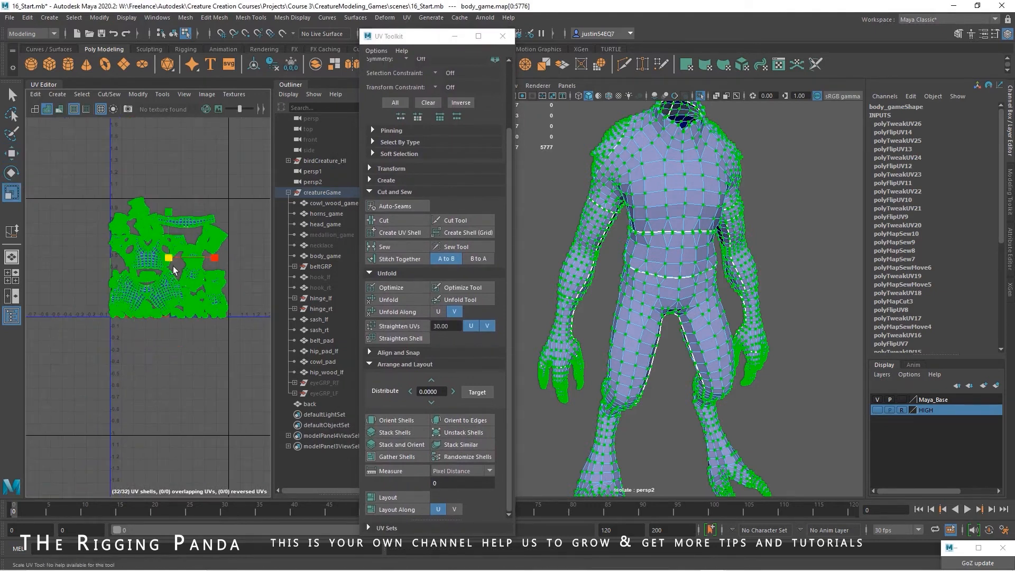
pyautogui.moveTo(169, 257); pyautogui.dragTo(166, 257)
pyautogui.click(224, 238)
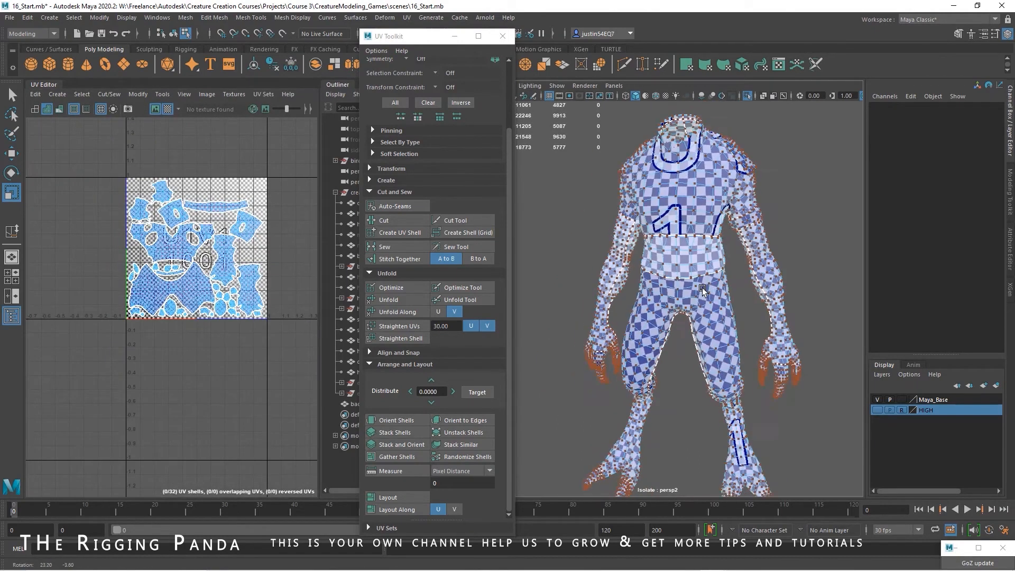
# Display the checker pattern on the body and examine its scale and distortion from several angles
pyautogui.keyDown('alt'); pyautogui.moveTo(703, 289); pyautogui.dragTo(651, 296); pyautogui.keyUp('alt')
pyautogui.keyDown('alt'); pyautogui.moveTo(651, 297); pyautogui.dragTo(747, 314, button='right'); pyautogui.keyUp('alt')
pyautogui.keyDown('alt'); pyautogui.moveTo(747, 315); pyautogui.dragTo(749, 319); pyautogui.keyUp('alt')
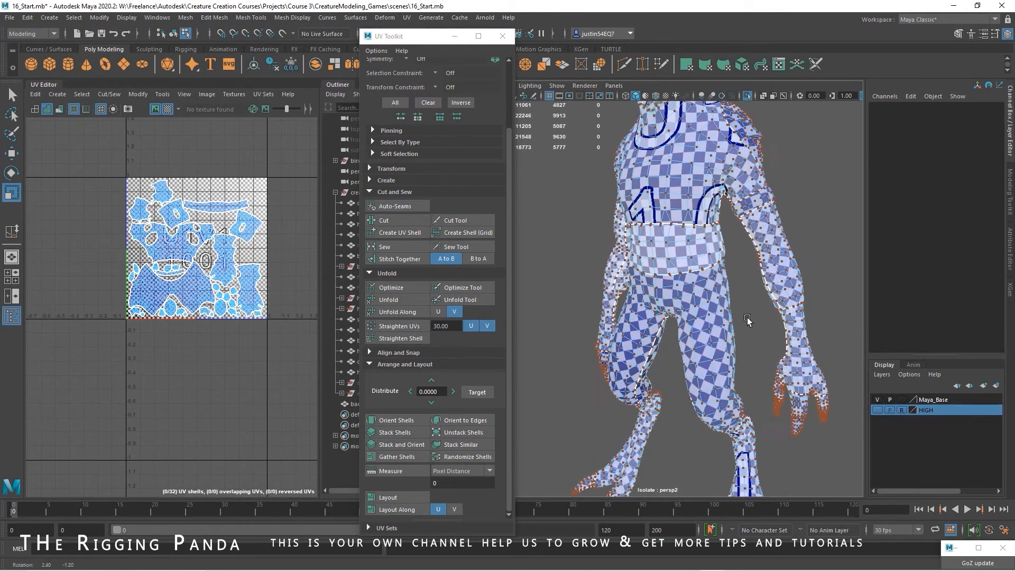
pyautogui.keyDown('alt'); pyautogui.moveTo(749, 318); pyautogui.dragTo(739, 300); pyautogui.keyUp('alt')
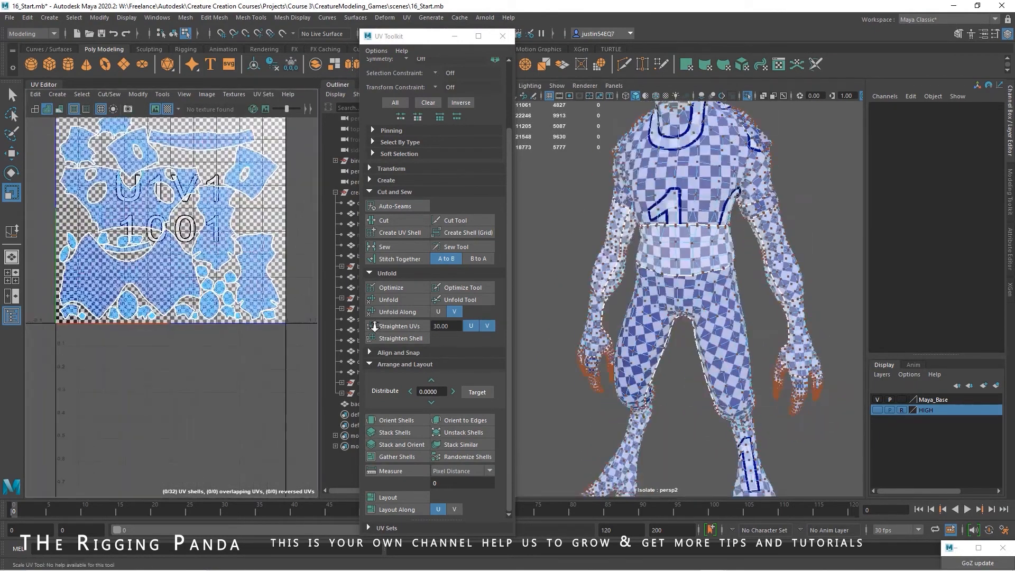
pyautogui.keyDown('alt'); pyautogui.moveTo(374, 326); pyautogui.dragTo(383, 325, button='right'); pyautogui.keyUp('alt')
pyautogui.keyDown('alt'); pyautogui.moveTo(178, 211); pyautogui.dragTo(173, 296, button='middle'); pyautogui.keyUp('alt')
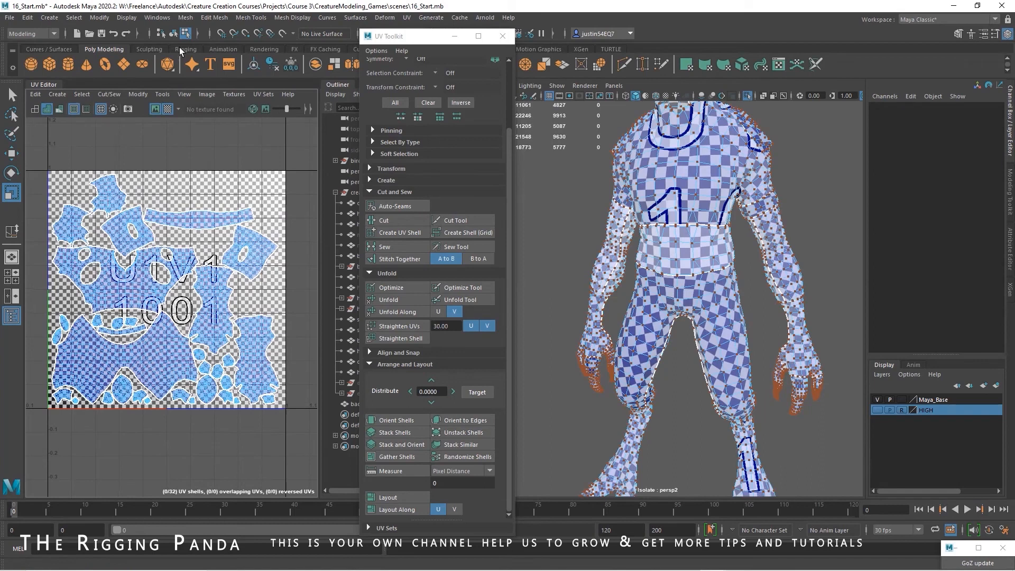
# Return to object selection with the body selected, turn off the checker pattern, and close the UV Toolkit
pyautogui.click(173, 34)
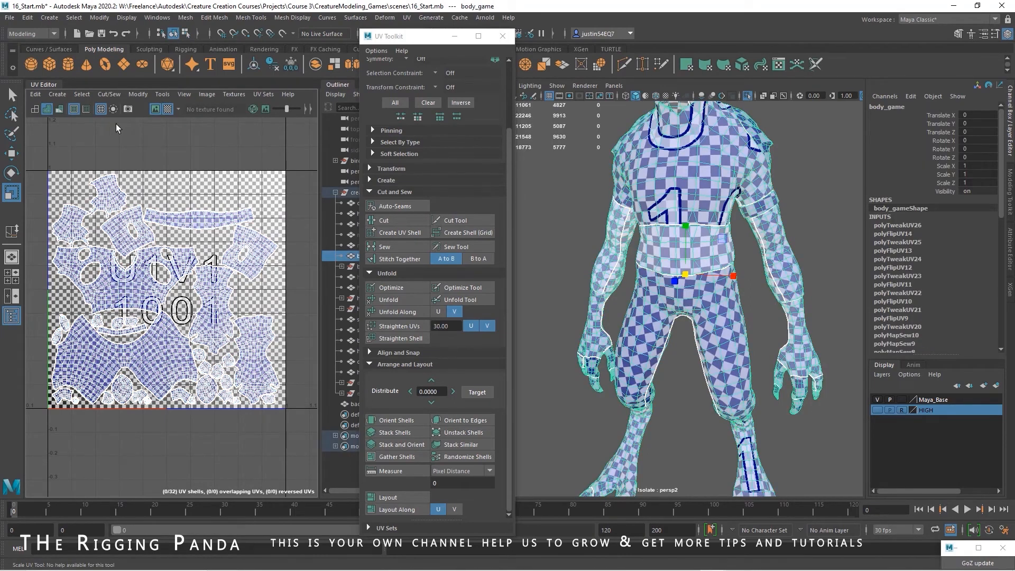
pyautogui.click(11, 95)
pyautogui.click(168, 108)
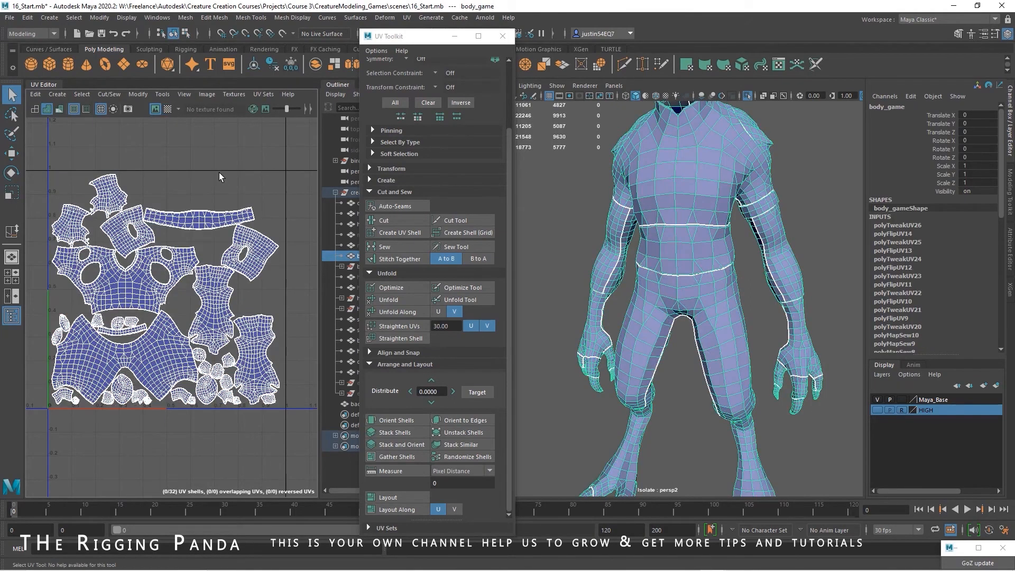
pyautogui.scroll(-3, 260, 309)
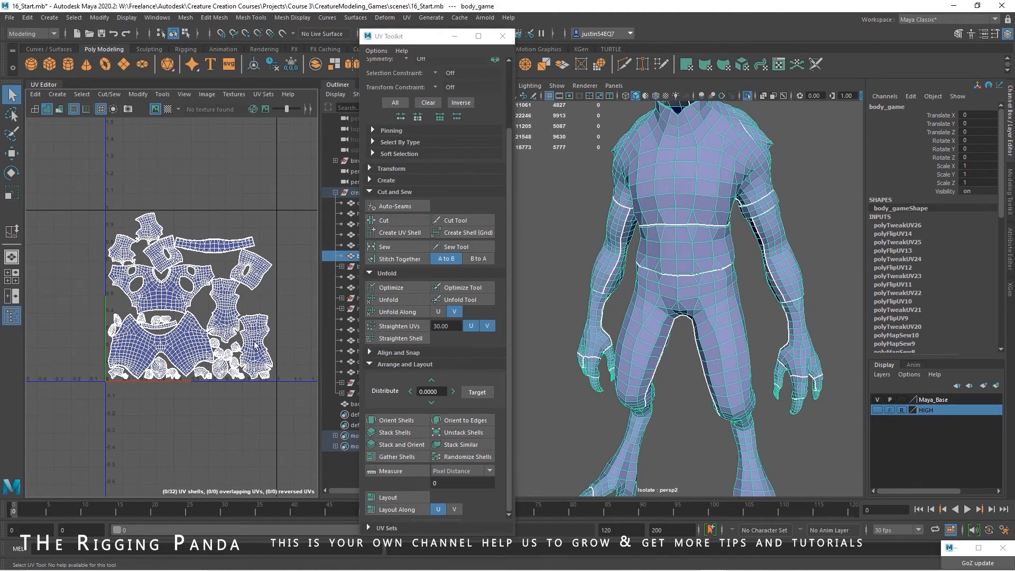
pyautogui.click(502, 37)
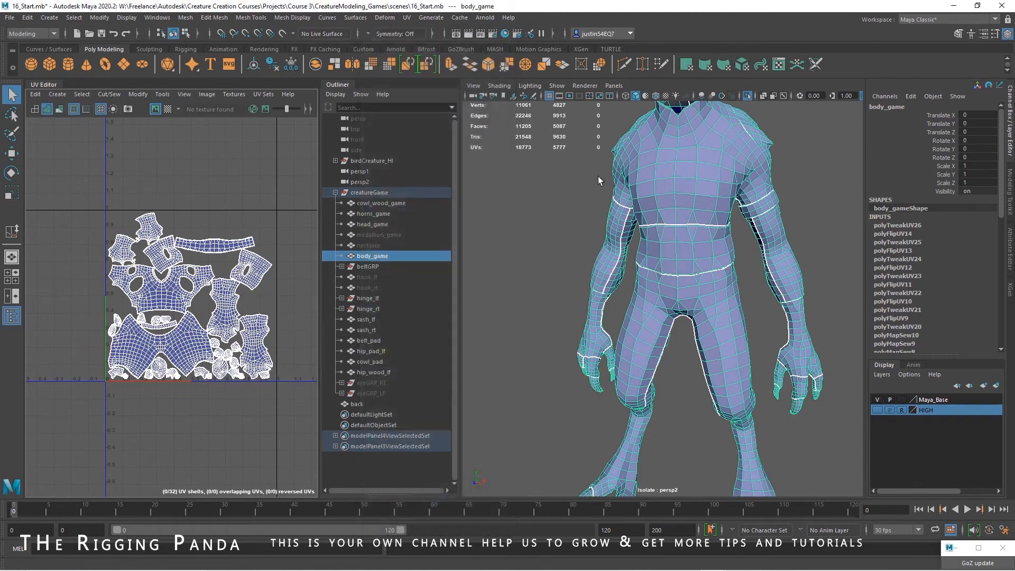
# Delete the construction history of the body mesh
pyautogui.scroll(-4, 595, 280)
pyautogui.keyDown('alt'); pyautogui.moveTo(594, 288); pyautogui.dragTo(615, 286); pyautogui.keyUp('alt')
pyautogui.scroll(4, 614, 286)
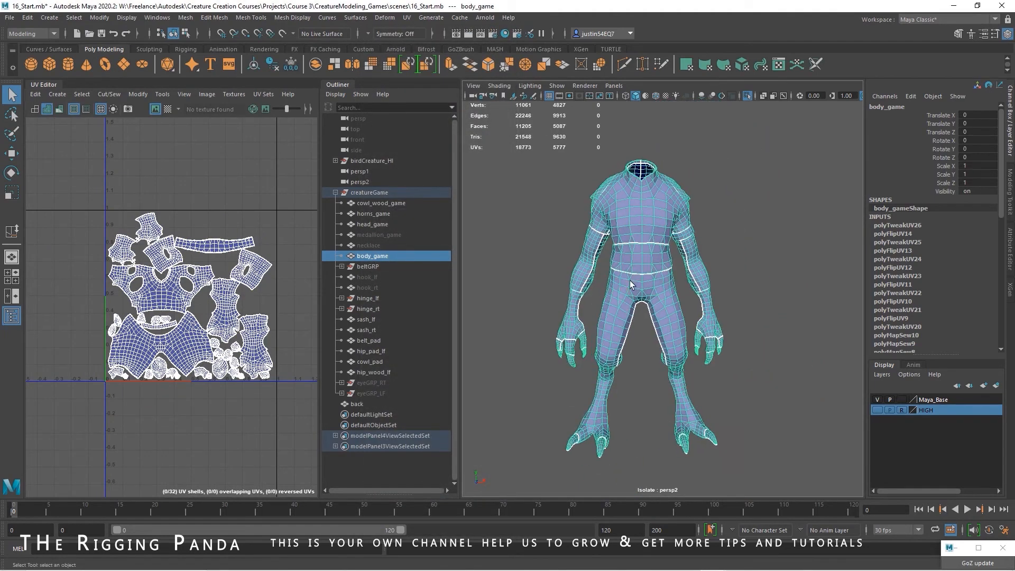
pyautogui.keyDown('alt'); pyautogui.moveTo(661, 257); pyautogui.dragTo(357, 288); pyautogui.keyUp('alt')
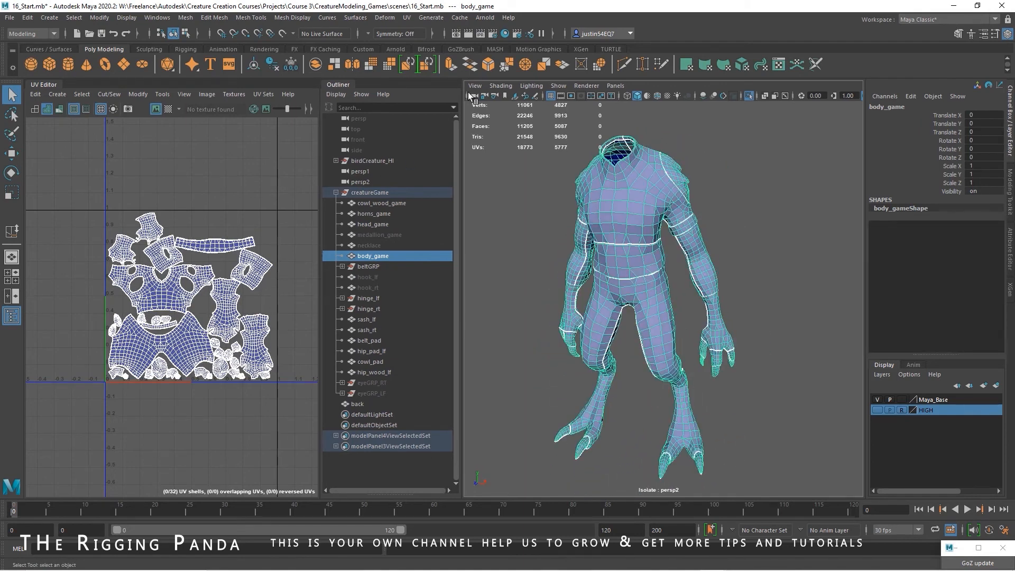
# Create a new Blinn material in Hypershade and name it BODy
pyautogui.click(505, 34)
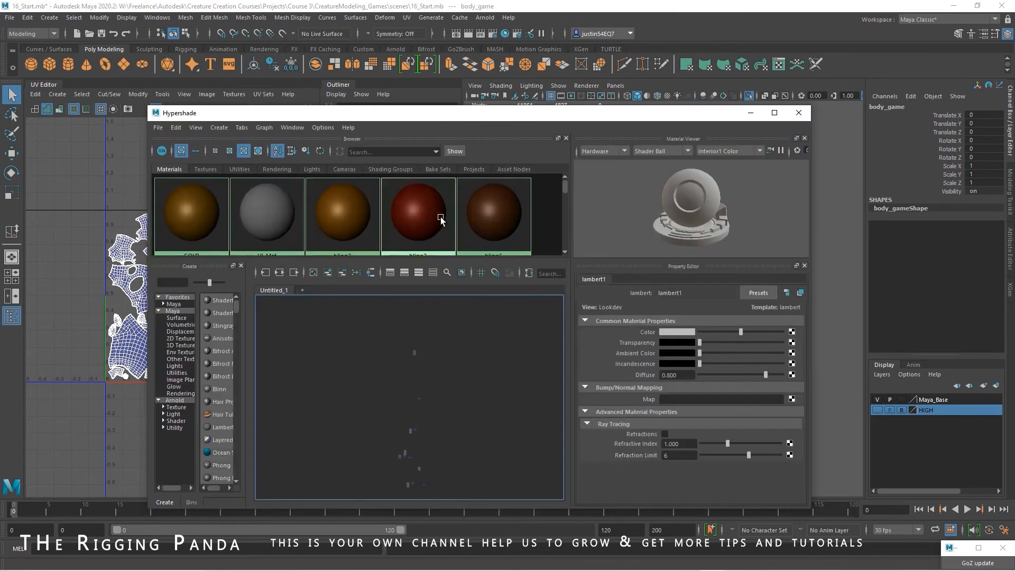
pyautogui.click(229, 151)
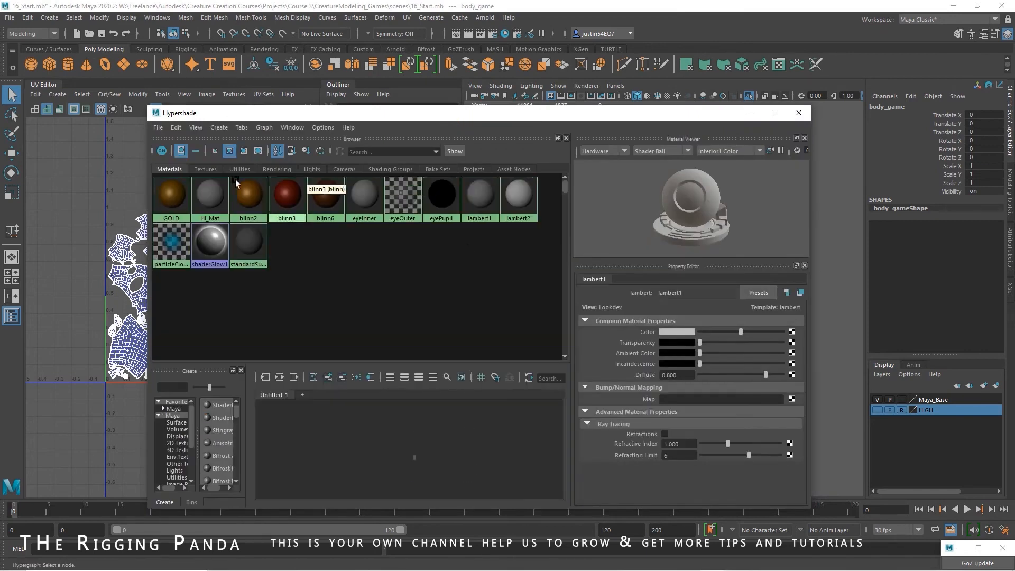
pyautogui.click(219, 128)
pyautogui.moveTo(254, 146)
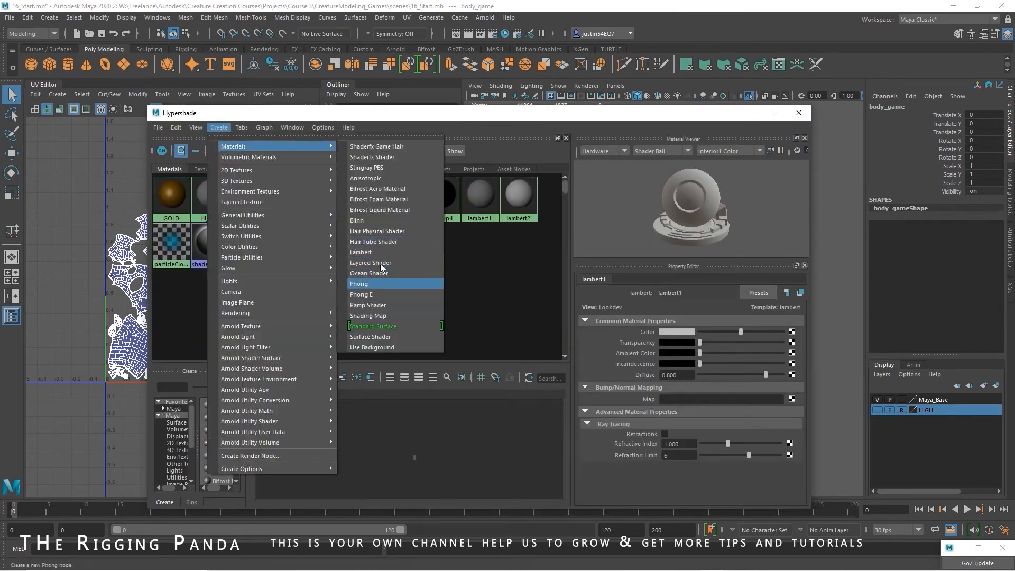
pyautogui.click(373, 220)
pyautogui.write('B')
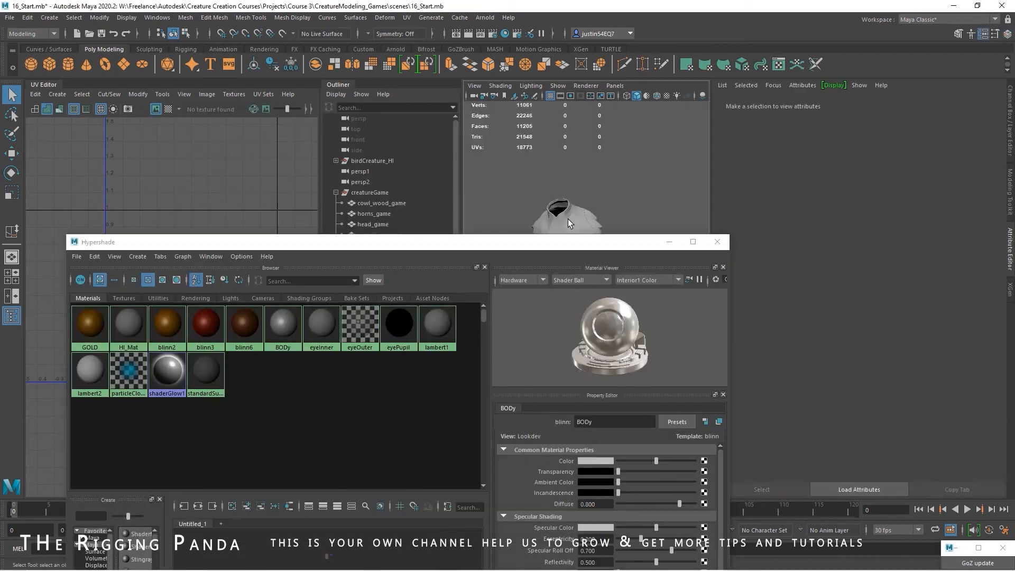
# Assign the BODy material to the selected body mesh and close Hypershade
pyautogui.click(568, 219)
pyautogui.rightClick(281, 337)
pyautogui.click(279, 308)
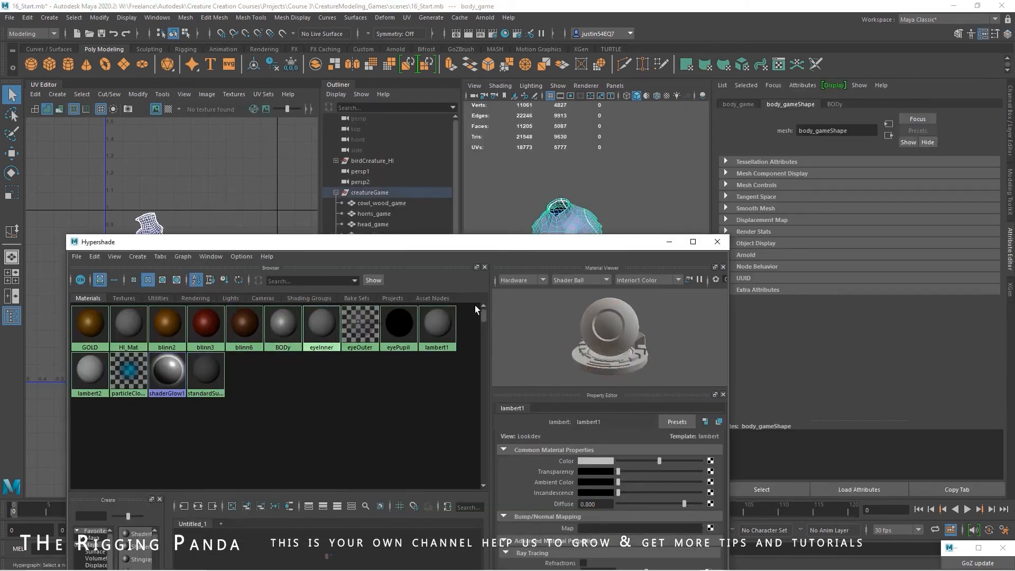
pyautogui.click(717, 242)
pyautogui.click(648, 276)
pyautogui.keyDown('alt'); pyautogui.moveTo(611, 284); pyautogui.dragTo(598, 291); pyautogui.keyUp('alt')
# Turn off the isolated view to show the whole character again
pyautogui.click(558, 85)
pyautogui.moveTo(582, 104)
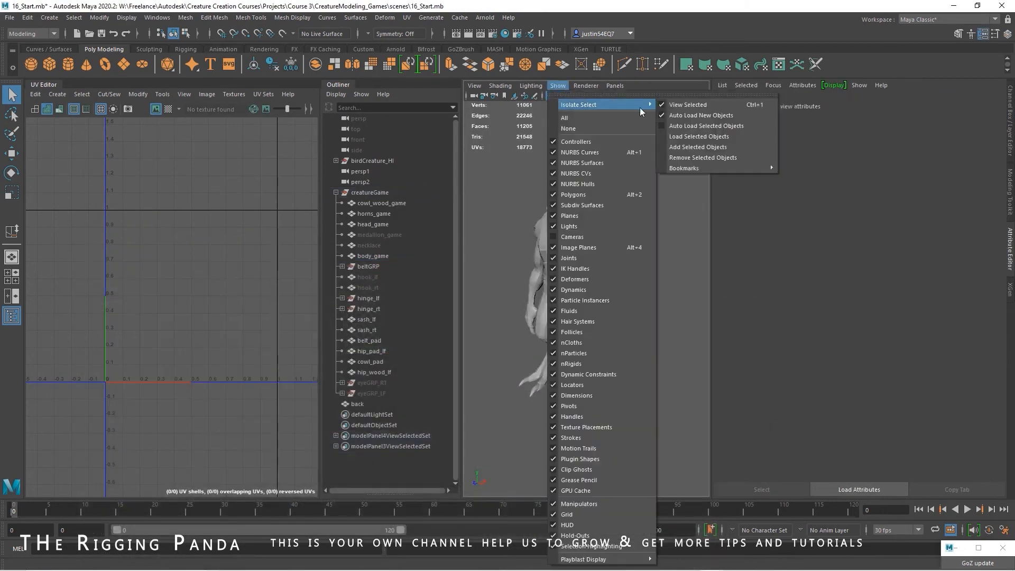
pyautogui.click(709, 104)
# Select the body mesh, hide it, and save the scene
pyautogui.click(608, 241)
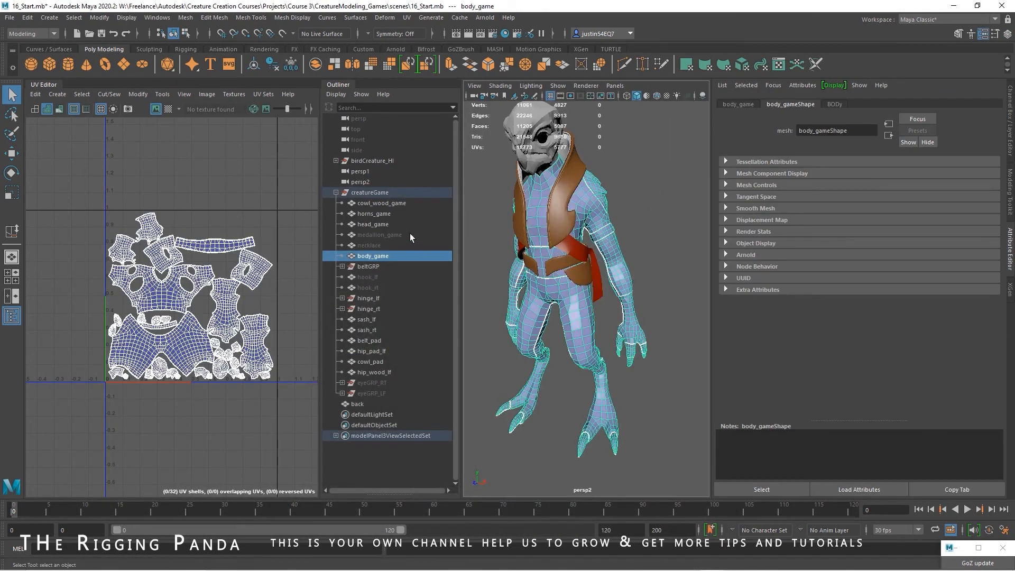
pyautogui.hotkey('ctrl', 'a')
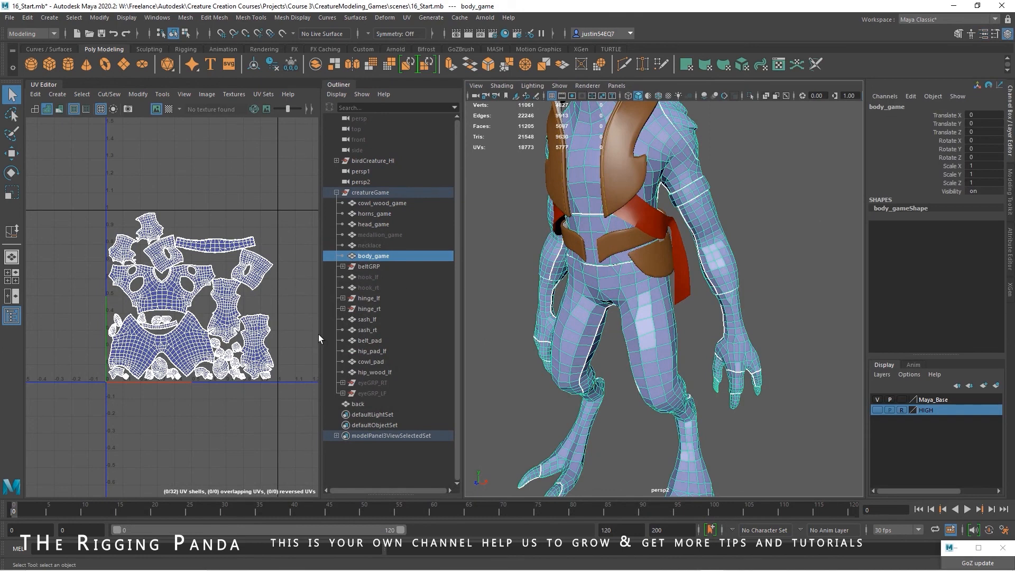
pyautogui.hotkey('ctrl', 'h')
pyautogui.click(9, 17)
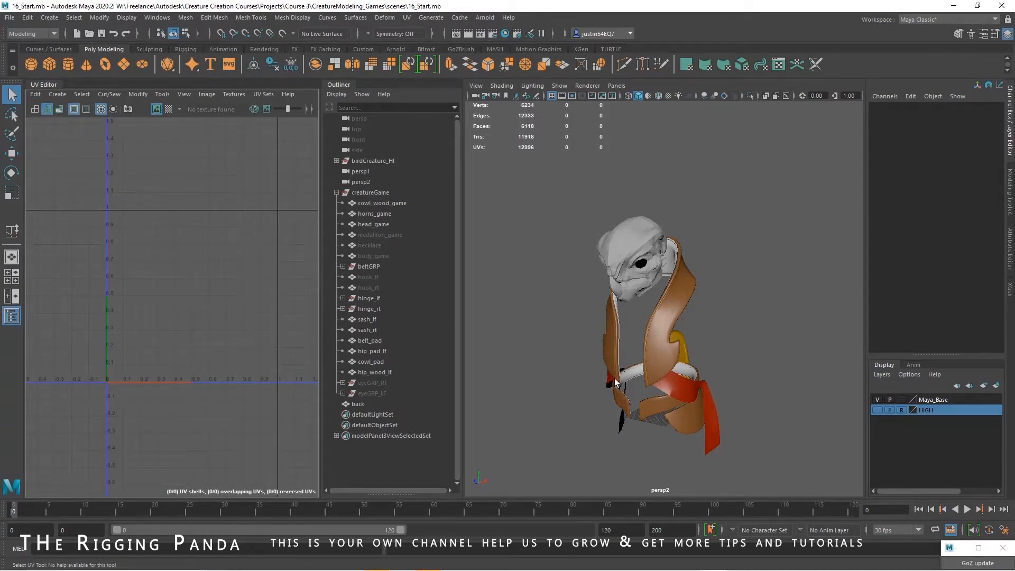
# Select the left sash, inspect its overlapping UV shells, and undo the automatic projection on its faces
pyautogui.click(663, 386)
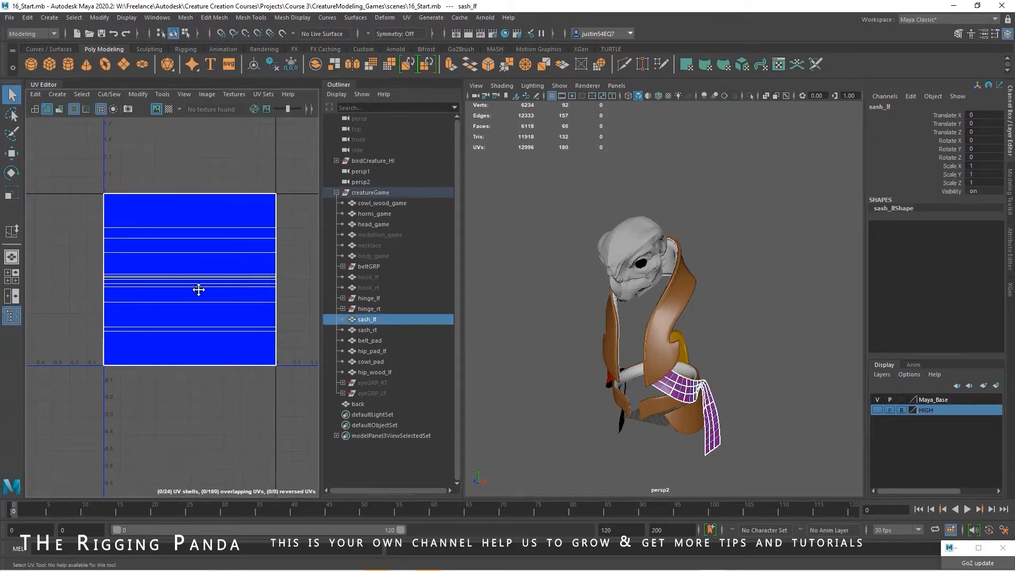
pyautogui.keyDown('alt'); pyautogui.moveTo(199, 290); pyautogui.dragTo(177, 257, button='middle'); pyautogui.keyUp('alt')
pyautogui.keyDown('alt'); pyautogui.moveTo(231, 275); pyautogui.dragTo(269, 239, button='right'); pyautogui.keyUp('alt')
pyautogui.click(273, 235)
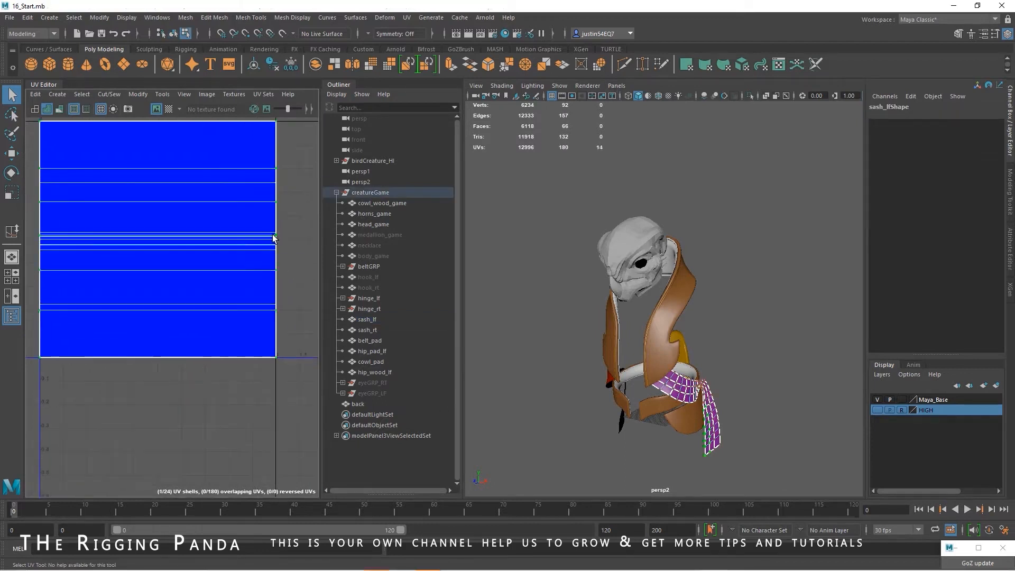
pyautogui.hotkey('ctrl', 'z')
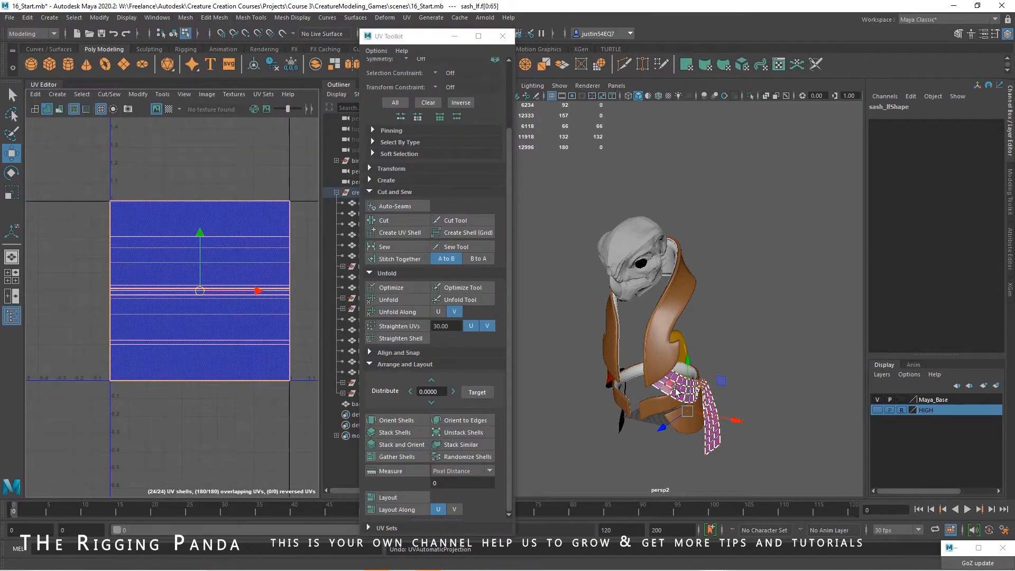
# Project new UVs onto all of the left sash's faces using Contour Stretch mapping with reset settings
pyautogui.keyDown('alt'); pyautogui.moveTo(731, 410); pyautogui.dragTo(705, 402); pyautogui.keyUp('alt')
pyautogui.keyDown('alt'); pyautogui.moveTo(705, 401); pyautogui.dragTo(722, 373, button='right'); pyautogui.keyUp('alt')
pyautogui.keyDown('alt'); pyautogui.moveTo(722, 373); pyautogui.dragTo(787, 247, button='middle'); pyautogui.keyUp('alt')
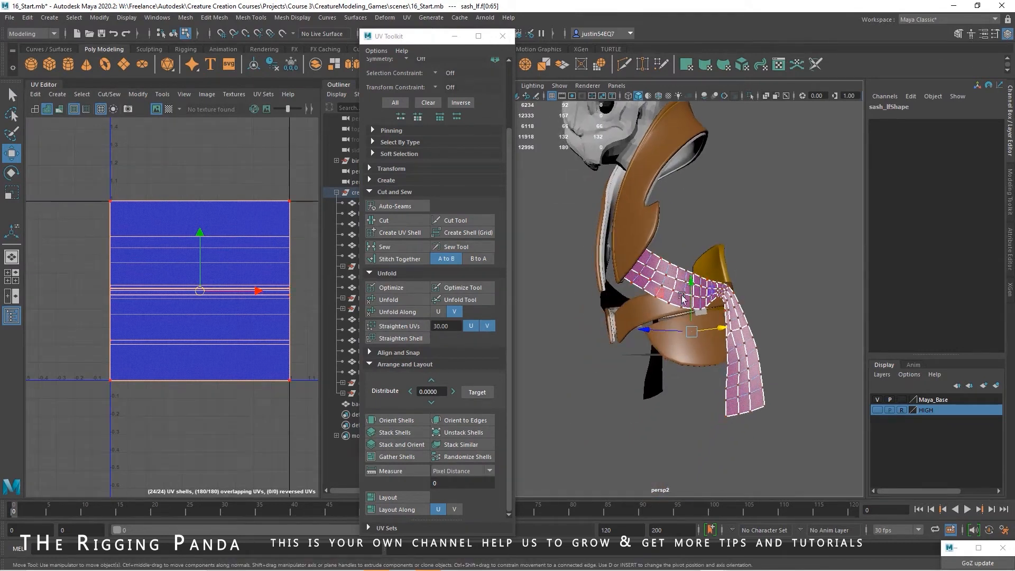
pyautogui.moveTo(199, 256); pyautogui.dragTo(200, 283, button='right')
pyautogui.moveTo(95, 181); pyautogui.dragTo(302, 417)
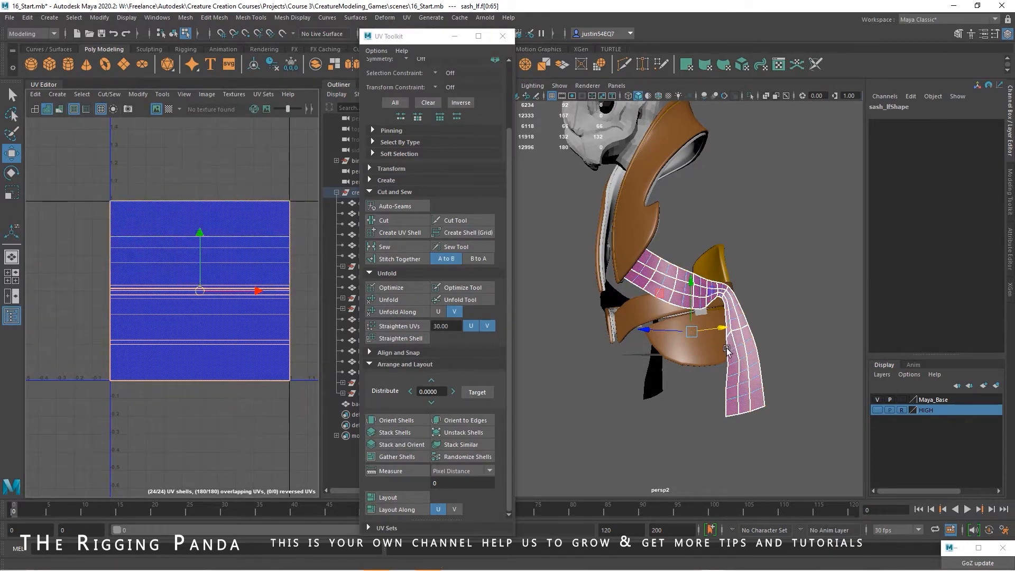
pyautogui.click(407, 17)
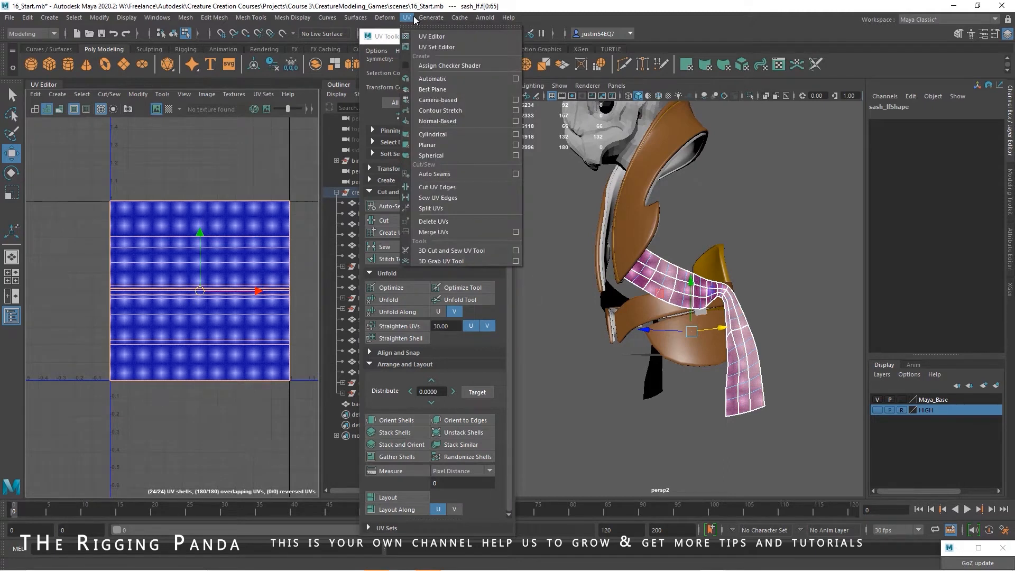
pyautogui.click(515, 110)
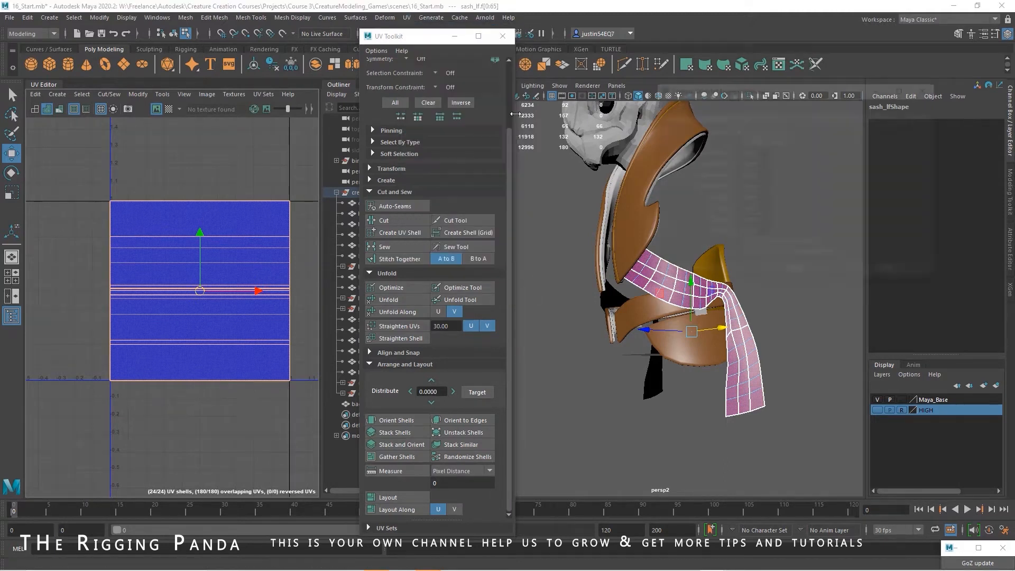
pyautogui.click(663, 102)
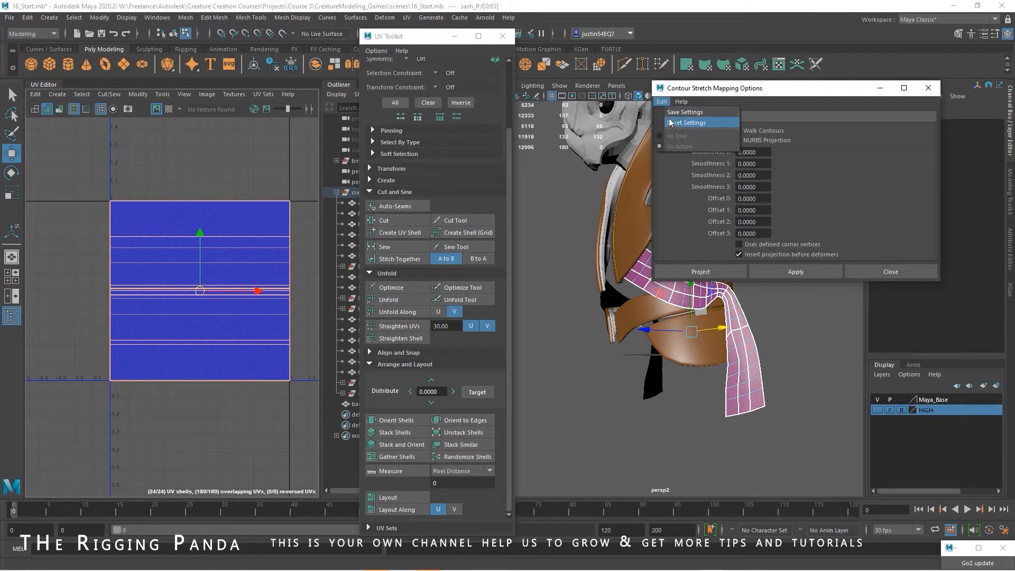
pyautogui.click(673, 120)
pyautogui.click(720, 269)
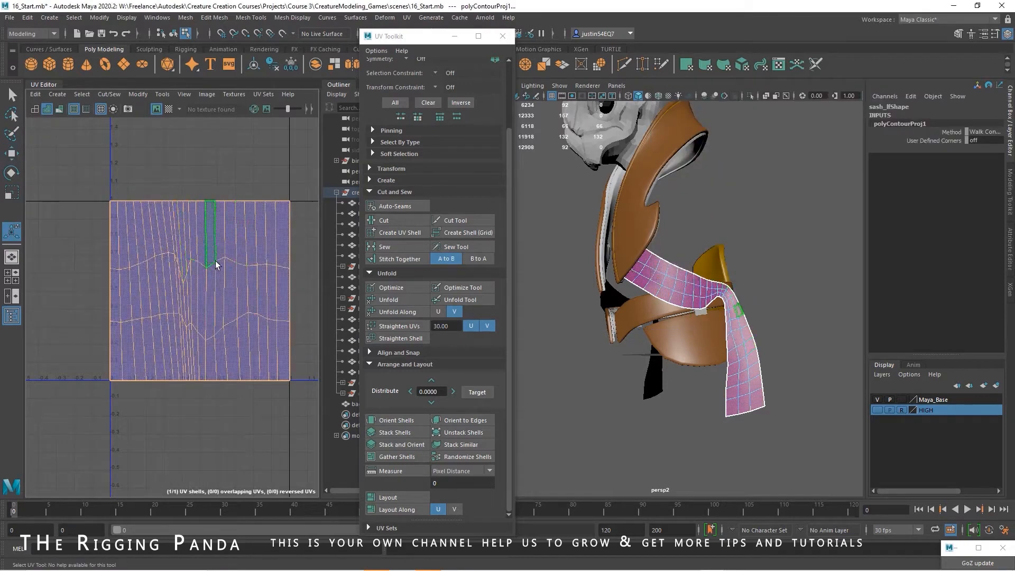
# Show the checker pattern on the left sash and scale its UV shell vertically into a narrow band
pyautogui.click(169, 110)
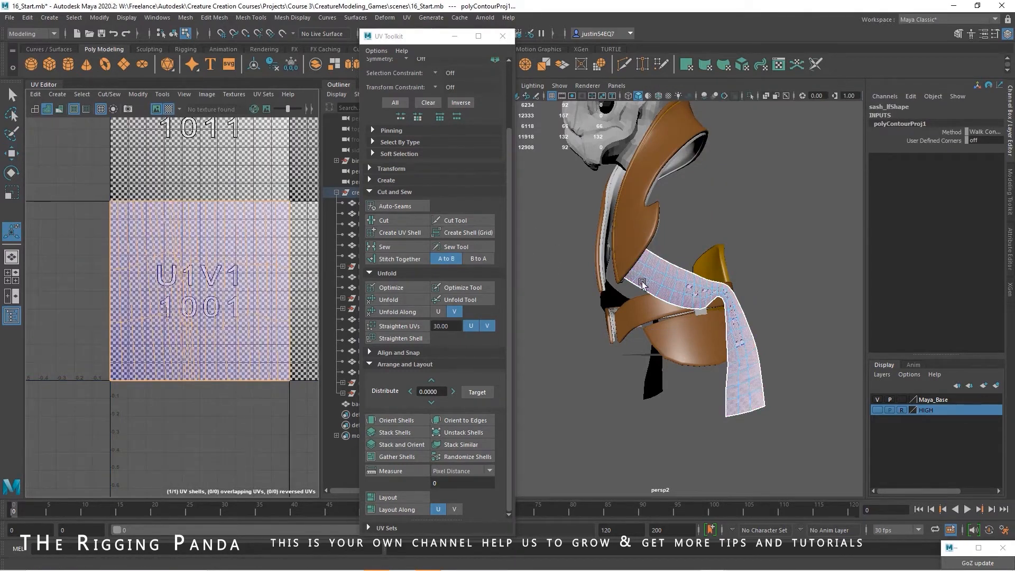
pyautogui.keyDown('alt'); pyautogui.moveTo(696, 310); pyautogui.dragTo(740, 312, button='right'); pyautogui.keyUp('alt')
pyautogui.keyDown('alt'); pyautogui.moveTo(741, 312); pyautogui.dragTo(621, 286); pyautogui.keyUp('alt')
pyautogui.moveTo(264, 204); pyautogui.dragTo(299, 203, button='right')
pyautogui.moveTo(307, 180); pyautogui.dragTo(69, 430)
pyautogui.press('r')
pyautogui.moveTo(196, 236); pyautogui.dragTo(197, 284)
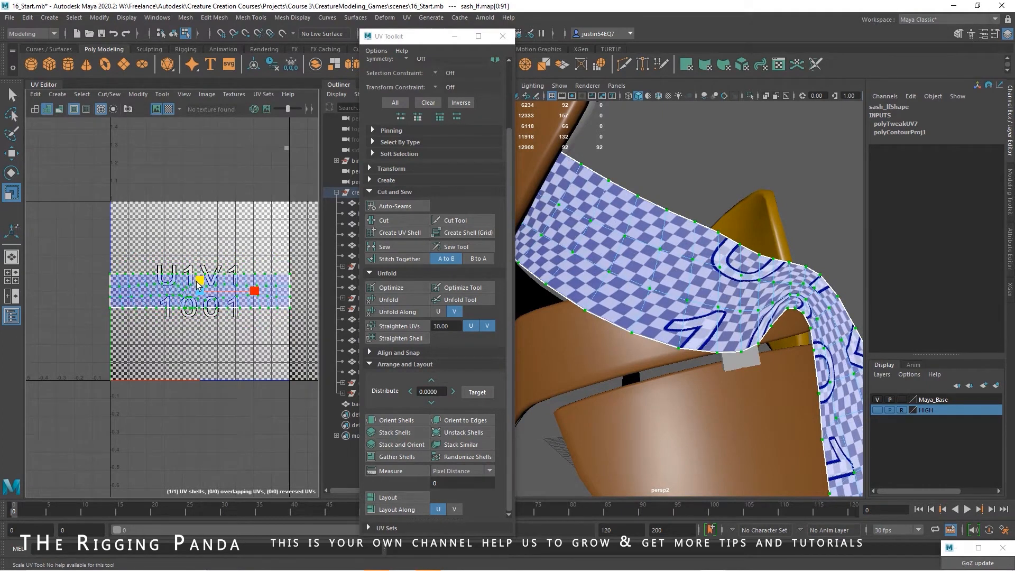
# Select only the interior UVs of the left sash's shell and unfold them
pyautogui.click(123, 304)
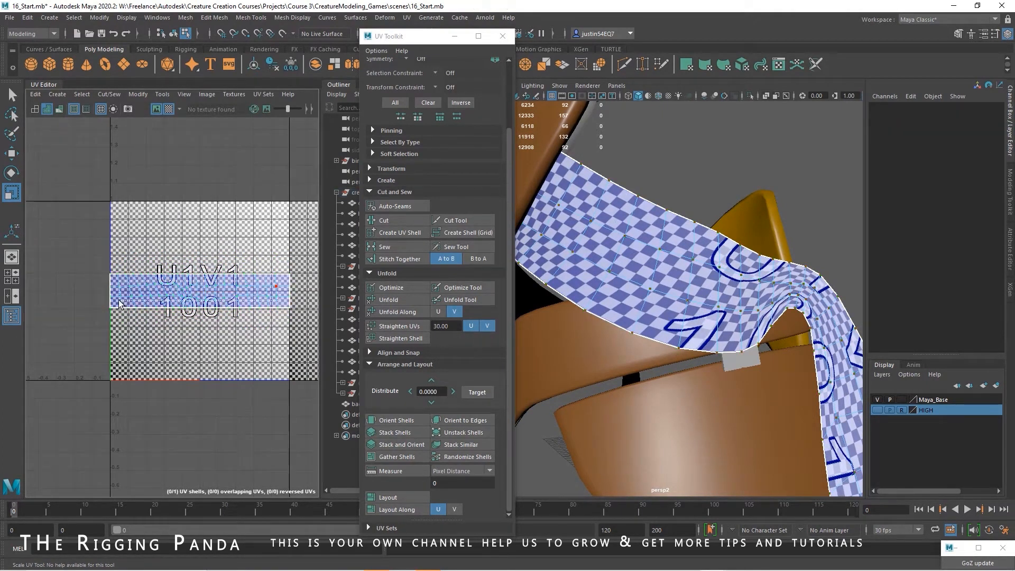
pyautogui.moveTo(119, 300); pyautogui.dragTo(116, 302)
pyautogui.click(420, 301)
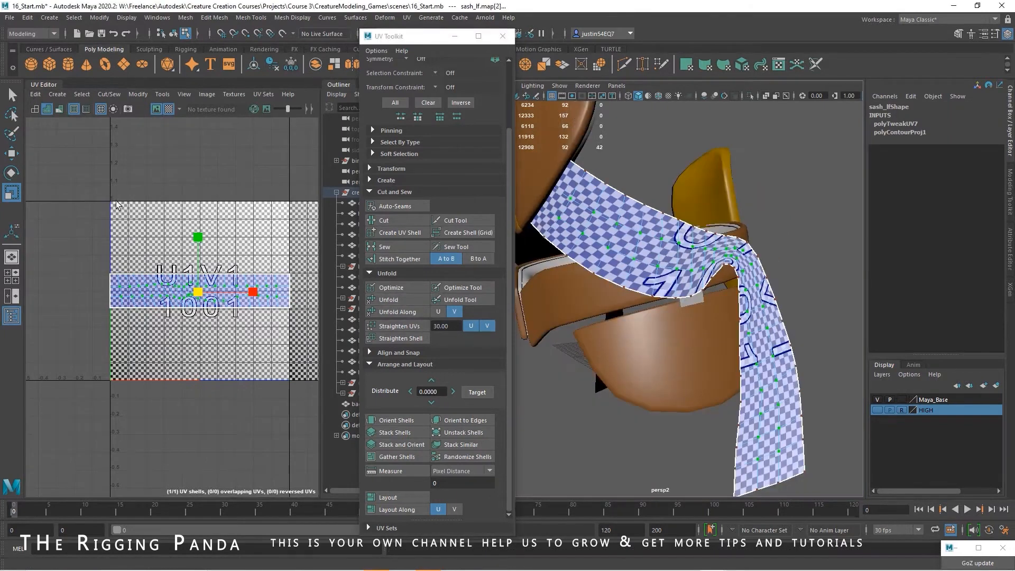
# Scale the whole left sash shell down slightly and move it near the lower edge of the UV tile
pyautogui.moveTo(302, 349); pyautogui.dragTo(302, 350)
pyautogui.moveTo(203, 294); pyautogui.dragTo(203, 328)
pyautogui.press('w')
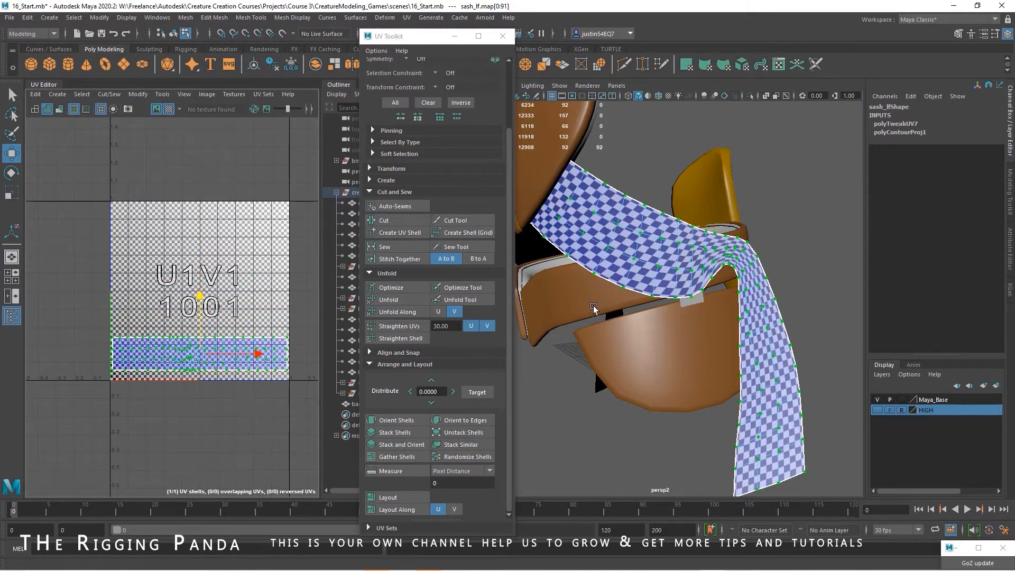
# Return to object selection and delete the left sash's construction history
pyautogui.keyDown('alt'); pyautogui.moveTo(594, 308); pyautogui.dragTo(624, 286); pyautogui.keyUp('alt')
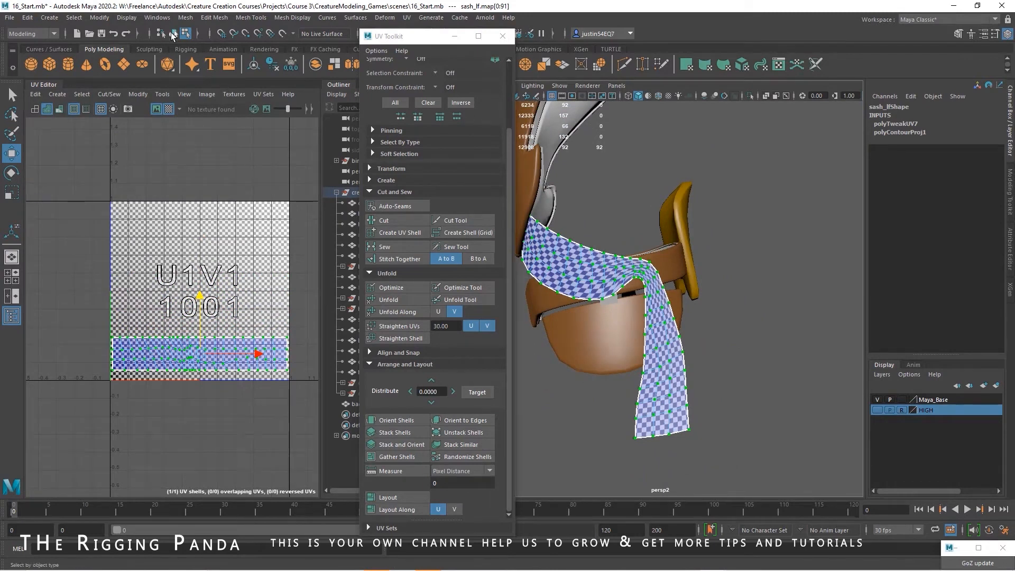
pyautogui.click(172, 36)
pyautogui.keyDown('alt'); pyautogui.moveTo(661, 243); pyautogui.dragTo(688, 249); pyautogui.keyUp('alt')
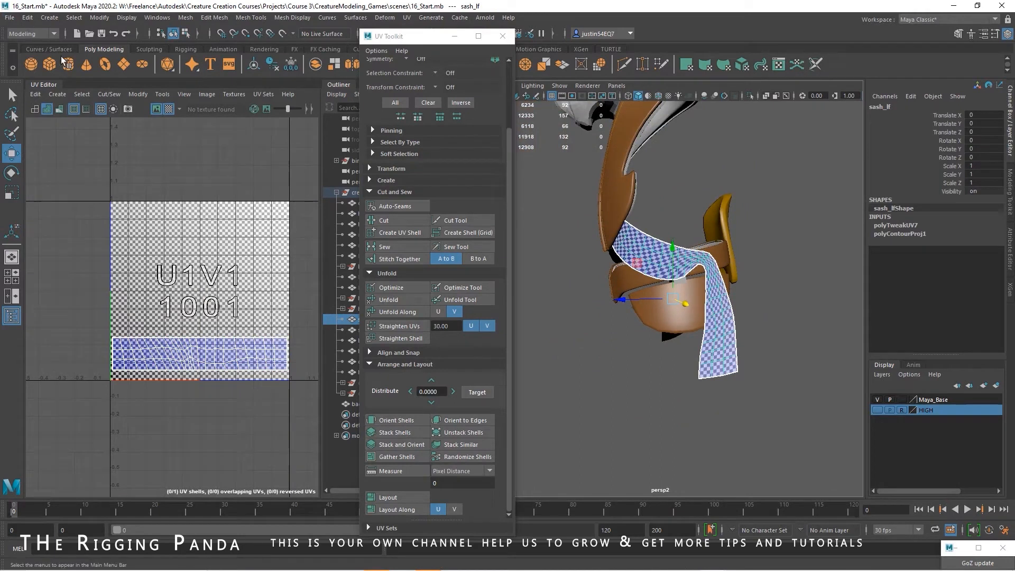
pyautogui.click(27, 18)
pyautogui.moveTo(72, 144)
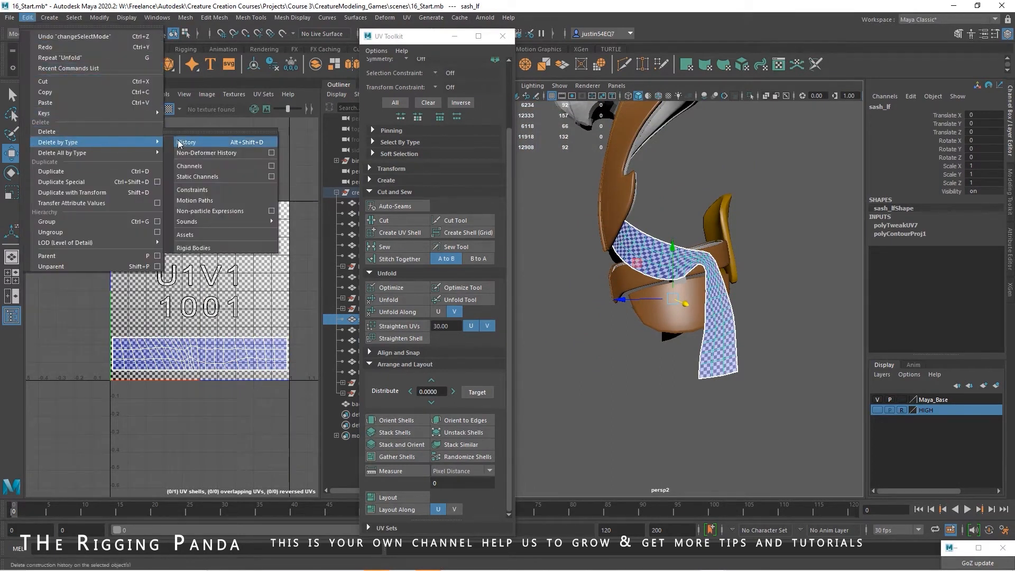
pyautogui.click(182, 143)
# Transfer the left sash's UVs to the right sash using Transfer Attributes
pyautogui.keyDown('alt'); pyautogui.moveTo(606, 220); pyautogui.dragTo(583, 248, button='right'); pyautogui.keyUp('alt')
pyautogui.keyDown('alt'); pyautogui.moveTo(583, 248); pyautogui.dragTo(660, 272); pyautogui.keyUp('alt')
pyautogui.click(662, 283)
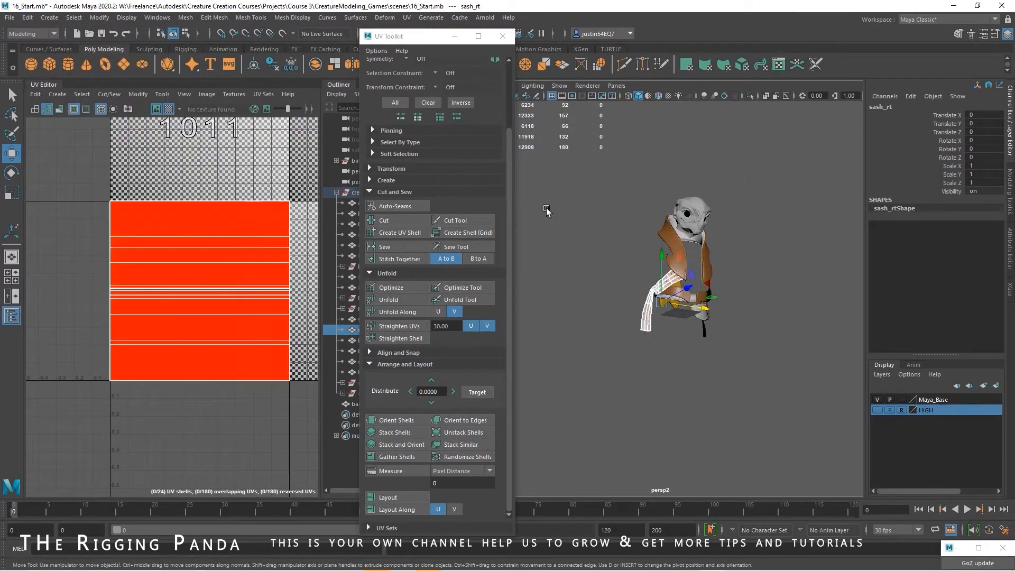
pyautogui.keyDown('alt'); pyautogui.moveTo(546, 211); pyautogui.dragTo(603, 254); pyautogui.keyUp('alt')
pyautogui.keyDown('alt'); pyautogui.moveTo(603, 254); pyautogui.dragTo(741, 261, button='right'); pyautogui.keyUp('alt')
pyautogui.keyDown('alt'); pyautogui.moveTo(741, 260); pyautogui.dragTo(646, 273); pyautogui.keyUp('alt')
pyautogui.keyDown('alt'); pyautogui.moveTo(646, 273); pyautogui.dragTo(770, 252, button='right'); pyautogui.keyUp('alt')
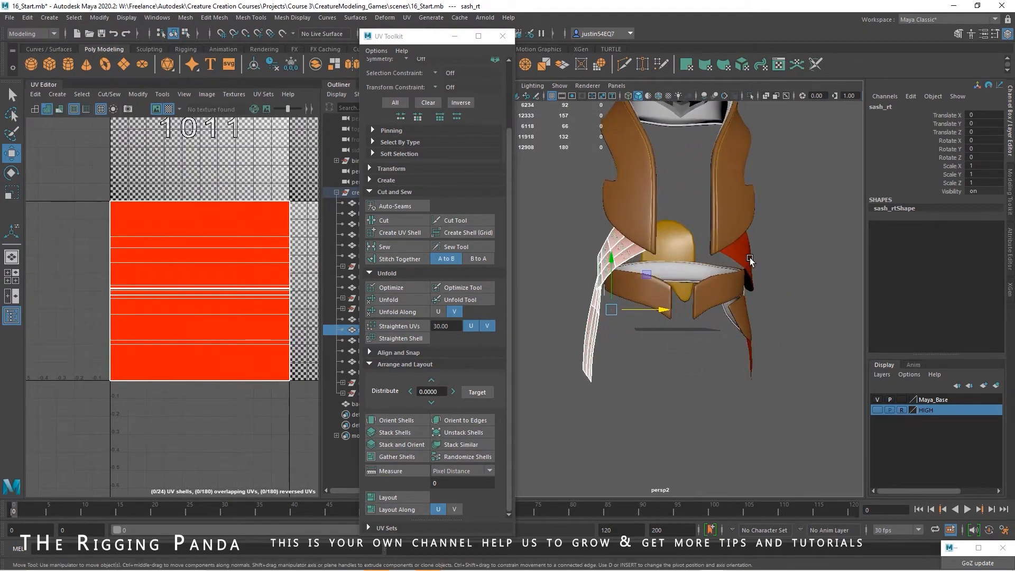
pyautogui.click(750, 261)
pyautogui.click(619, 260)
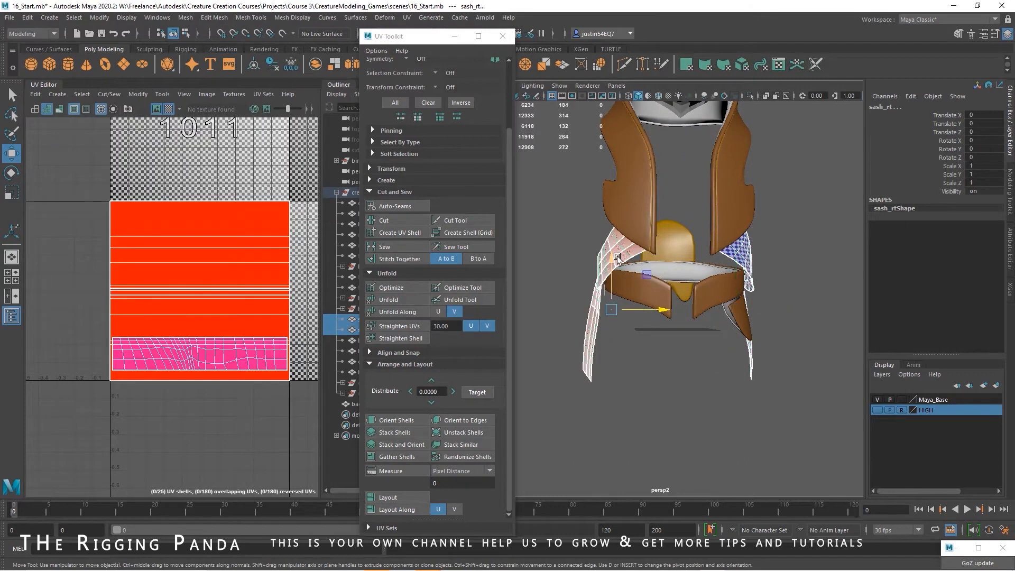
pyautogui.click(185, 18)
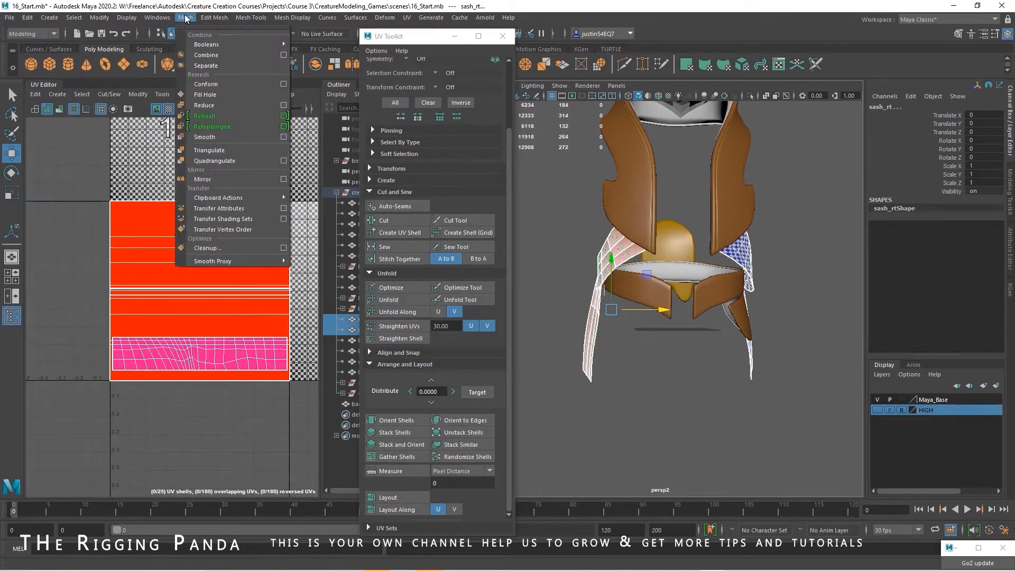
pyautogui.click(228, 207)
# Select the right sash's whole UV shell and move it up so it sits just above the left sash's shell position
pyautogui.keyDown('alt'); pyautogui.moveTo(624, 301); pyautogui.dragTo(747, 308); pyautogui.keyUp('alt')
pyautogui.click(747, 307)
pyautogui.click(647, 249)
pyautogui.keyDown('alt'); pyautogui.moveTo(706, 319); pyautogui.dragTo(609, 309); pyautogui.keyUp('alt')
pyautogui.click(257, 350)
pyautogui.doubleClick(258, 353)
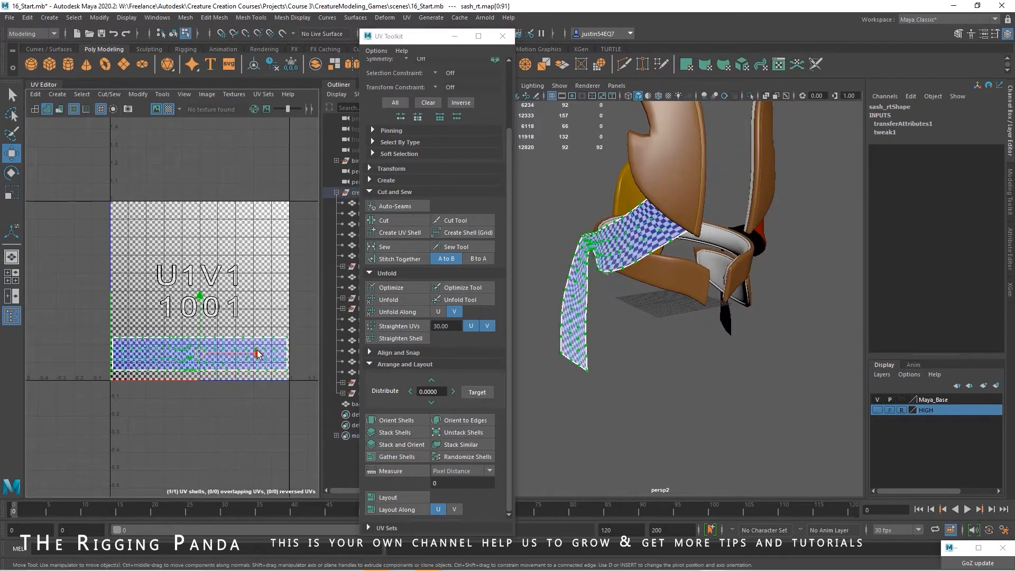
pyautogui.moveTo(202, 301); pyautogui.dragTo(235, 258)
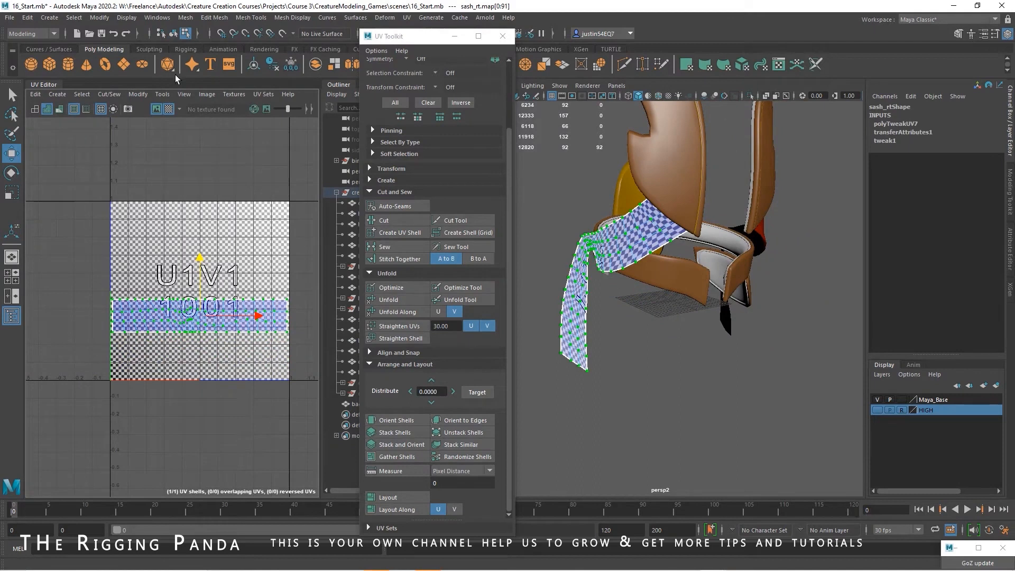
# With both sashes selected, create a new Blinn material named SASH and give it a dark magenta colour
pyautogui.click(173, 34)
pyautogui.keyDown('alt'); pyautogui.moveTo(688, 301); pyautogui.dragTo(573, 285); pyautogui.keyUp('alt')
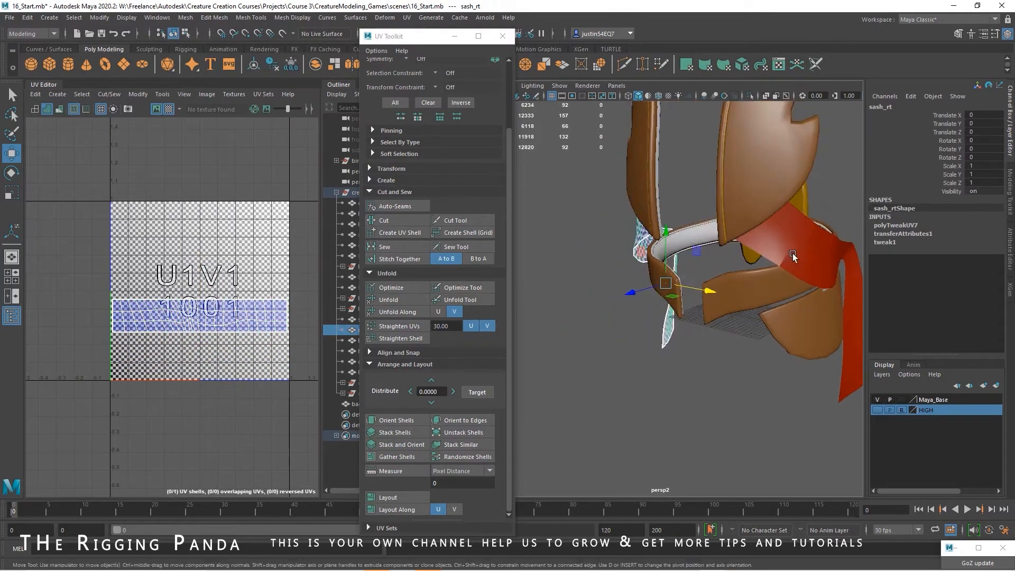
pyautogui.keyDown('shift'); pyautogui.click(789, 250); pyautogui.keyUp('shift')
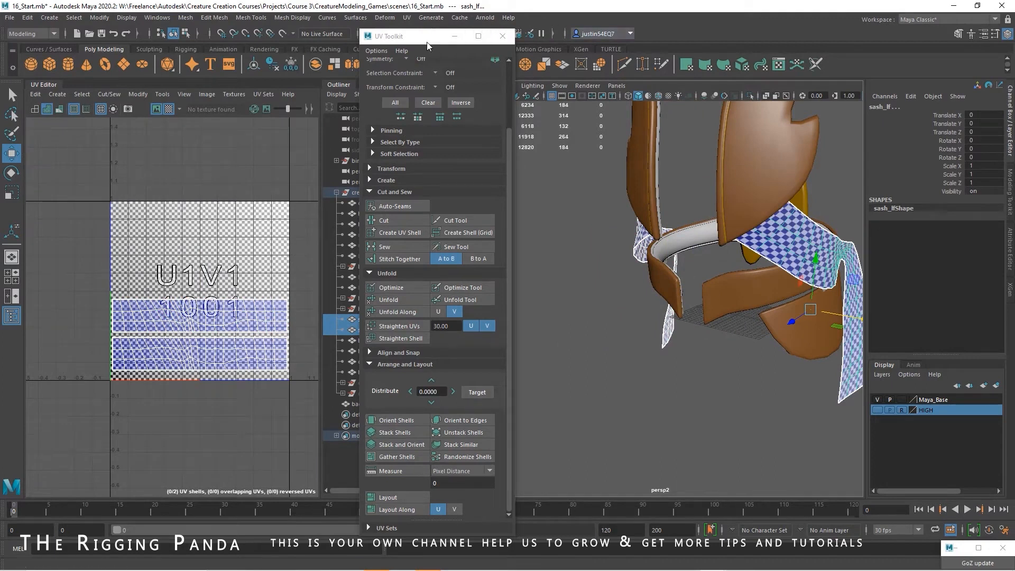
pyautogui.moveTo(427, 42); pyautogui.dragTo(392, 48)
pyautogui.click(505, 34)
pyautogui.click(137, 197)
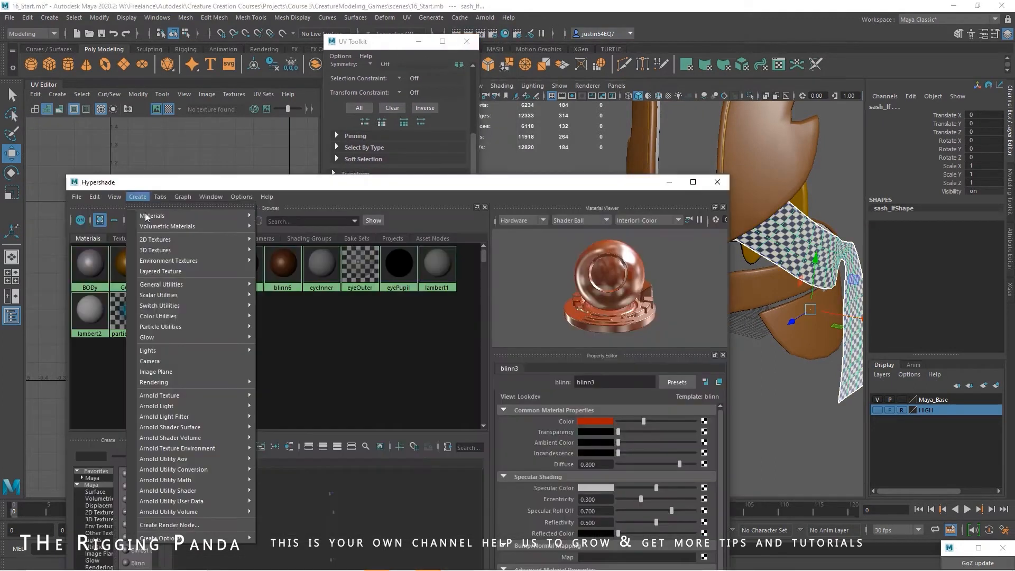
pyautogui.moveTo(183, 216)
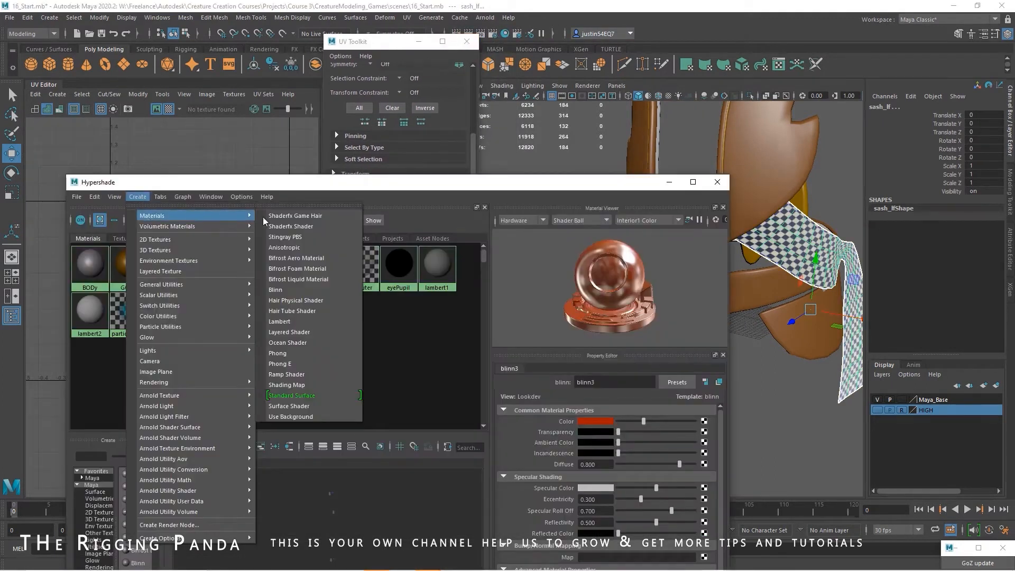
pyautogui.click(290, 294)
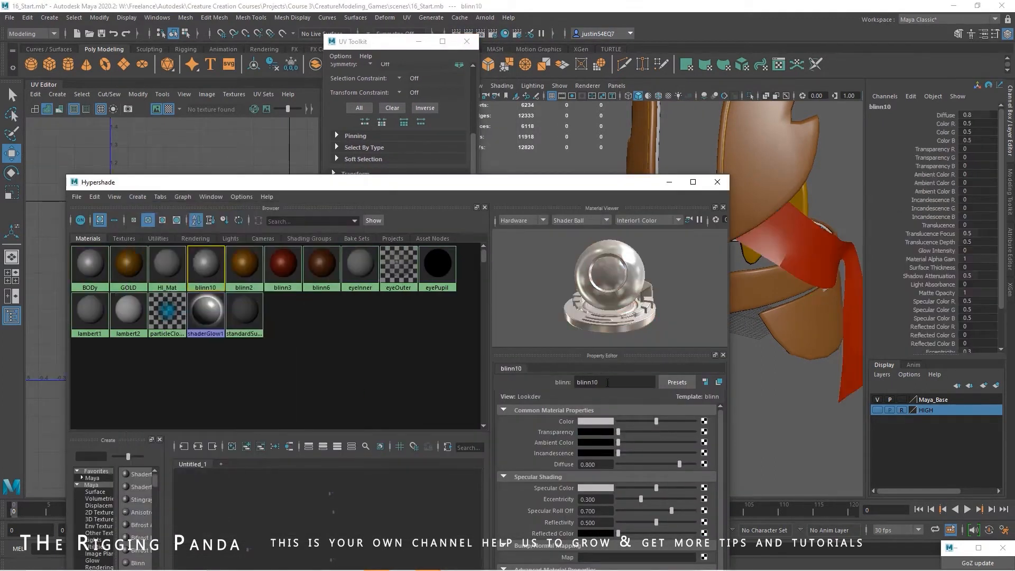
pyautogui.write('SASH')
pyautogui.press('Return')
pyautogui.click(599, 424)
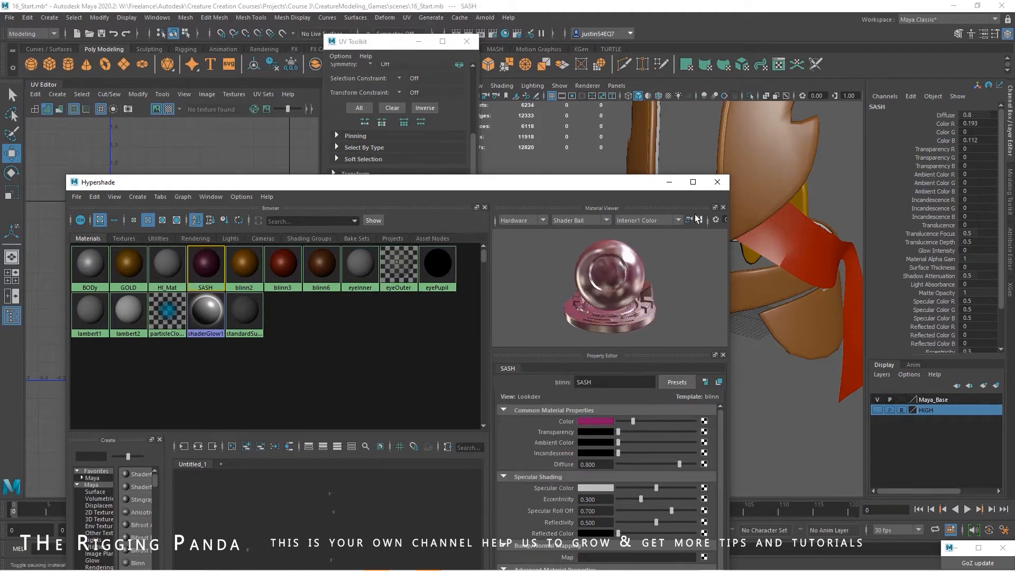
# Assign the SASH material to both the left and right sashes and turn off the checker pattern
pyautogui.click(779, 251)
pyautogui.keyDown('alt'); pyautogui.moveTo(771, 289); pyautogui.dragTo(741, 210); pyautogui.keyUp('alt')
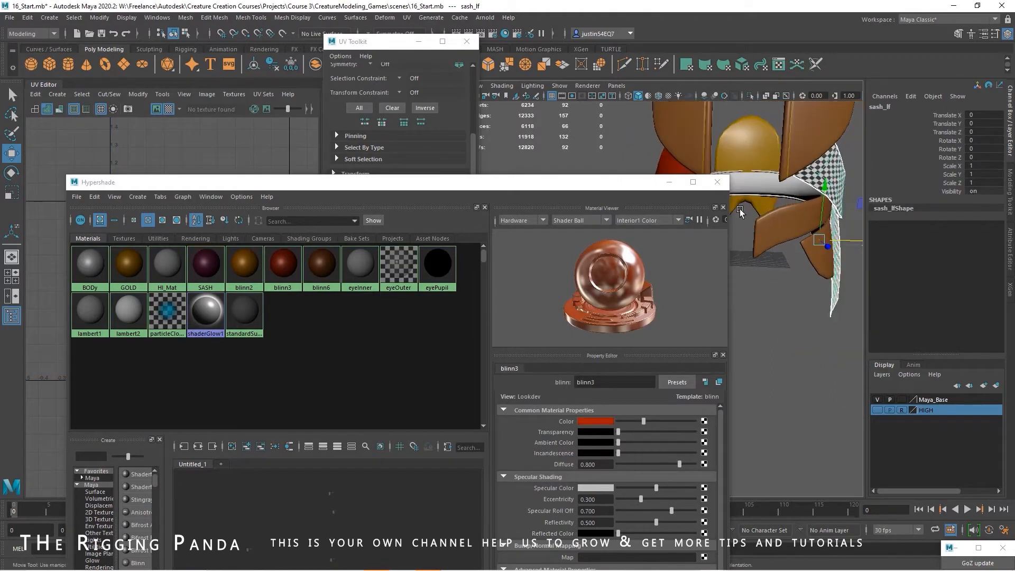
pyautogui.keyDown('shift'); pyautogui.click(660, 162); pyautogui.keyUp('shift')
pyautogui.rightClick(204, 270)
pyautogui.click(180, 324)
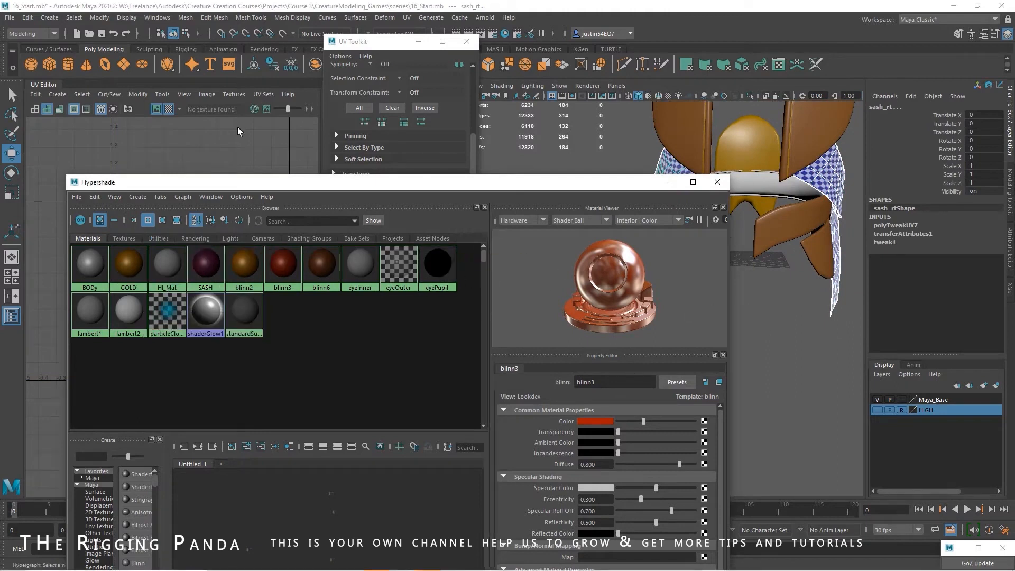
pyautogui.click(170, 111)
# Create another Blinn material named HORNS and set its colour to a bright, fully saturated cyan
pyautogui.moveTo(577, 186); pyautogui.dragTo(602, 179)
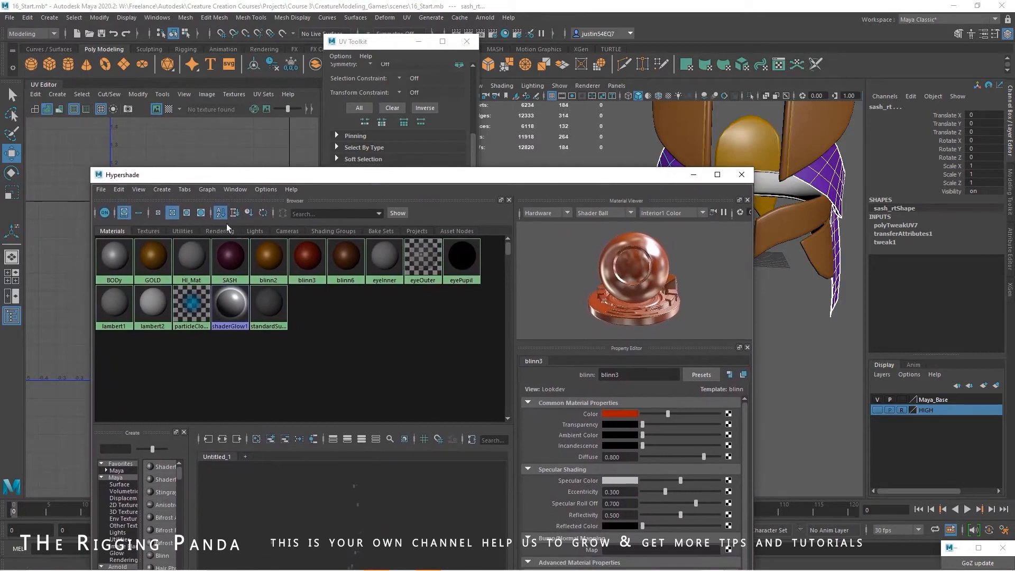
pyautogui.click(162, 189)
pyautogui.click(331, 223)
pyautogui.write('HORNA')
pyautogui.press('BackSpace')
pyautogui.write('S')
pyautogui.press('Return')
pyautogui.click(620, 414)
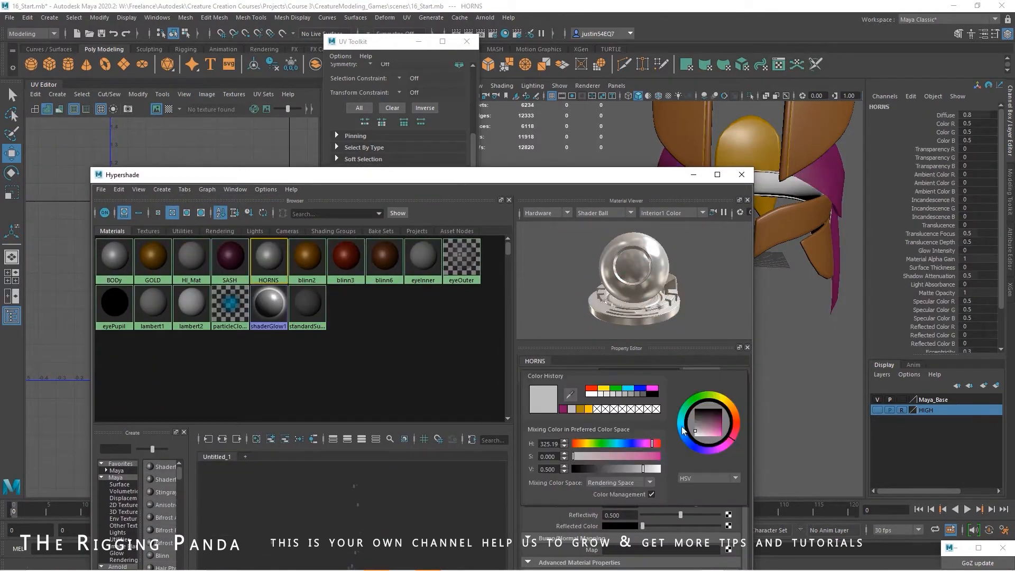
pyautogui.click(681, 424)
pyautogui.moveTo(699, 426); pyautogui.dragTo(735, 434)
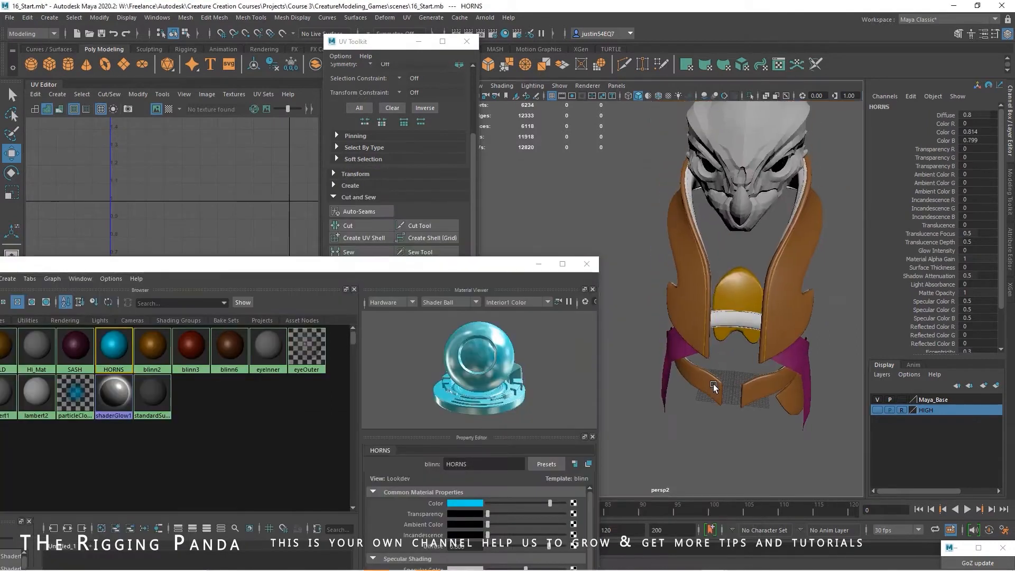
# Select the creature's horns mesh and assign the HORNS material to it
pyautogui.keyDown('alt'); pyautogui.moveTo(713, 384); pyautogui.dragTo(709, 275); pyautogui.keyUp('alt')
pyautogui.click(710, 206)
pyautogui.keyDown('alt'); pyautogui.moveTo(736, 240); pyautogui.dragTo(750, 297); pyautogui.keyUp('alt')
pyautogui.click(585, 268)
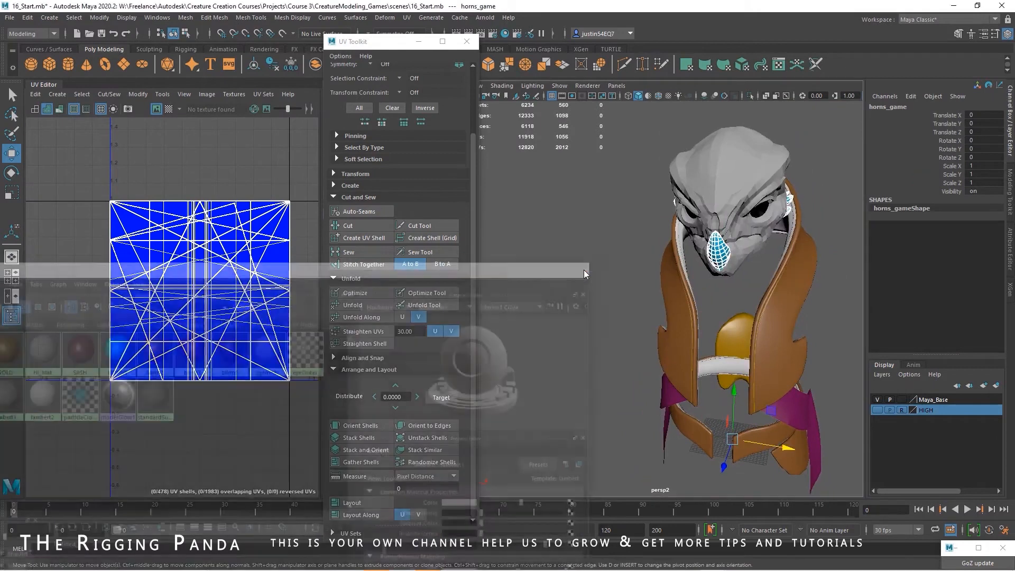
# Project new UVs onto the horns mesh using Automatic mapping
pyautogui.keyDown('alt'); pyautogui.moveTo(664, 284); pyautogui.dragTo(630, 271); pyautogui.keyUp('alt')
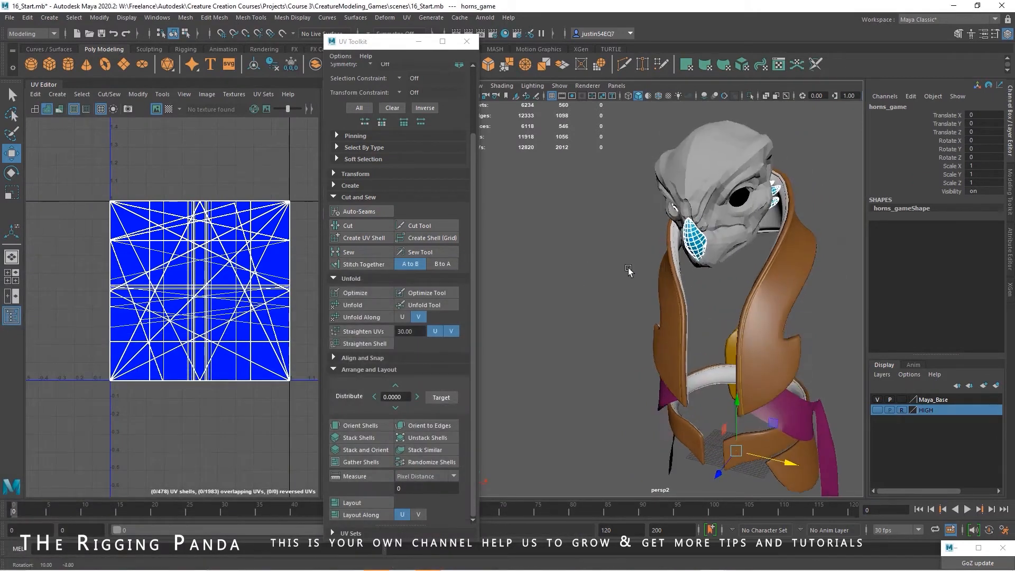
pyautogui.keyDown('alt'); pyautogui.moveTo(630, 272); pyautogui.dragTo(694, 275, button='right'); pyautogui.keyUp('alt')
pyautogui.keyDown('alt'); pyautogui.moveTo(694, 275); pyautogui.dragTo(652, 293); pyautogui.keyUp('alt')
pyautogui.keyDown('alt'); pyautogui.moveTo(652, 293); pyautogui.dragTo(623, 349, button='middle'); pyautogui.keyUp('alt')
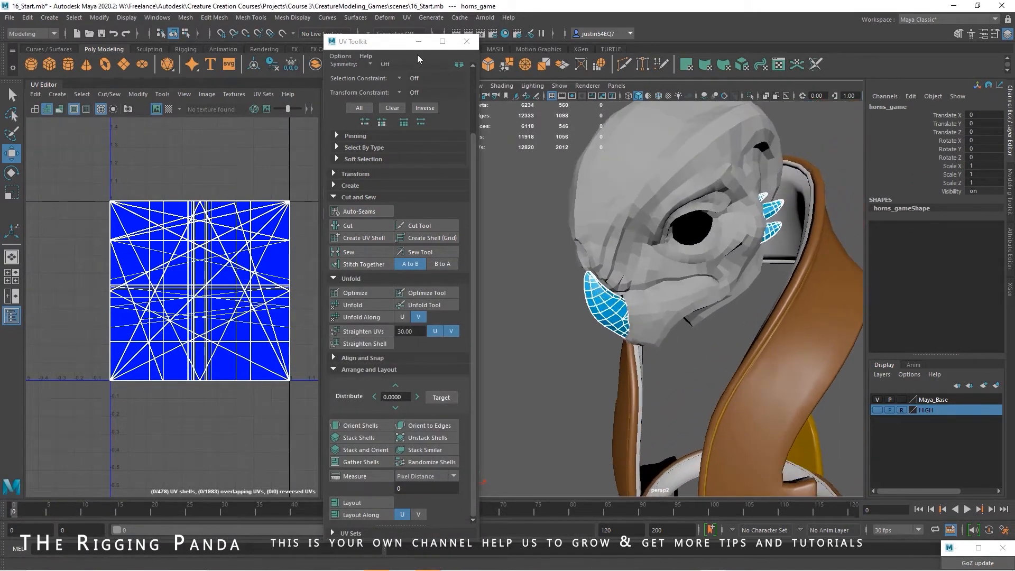
pyautogui.click(389, 21)
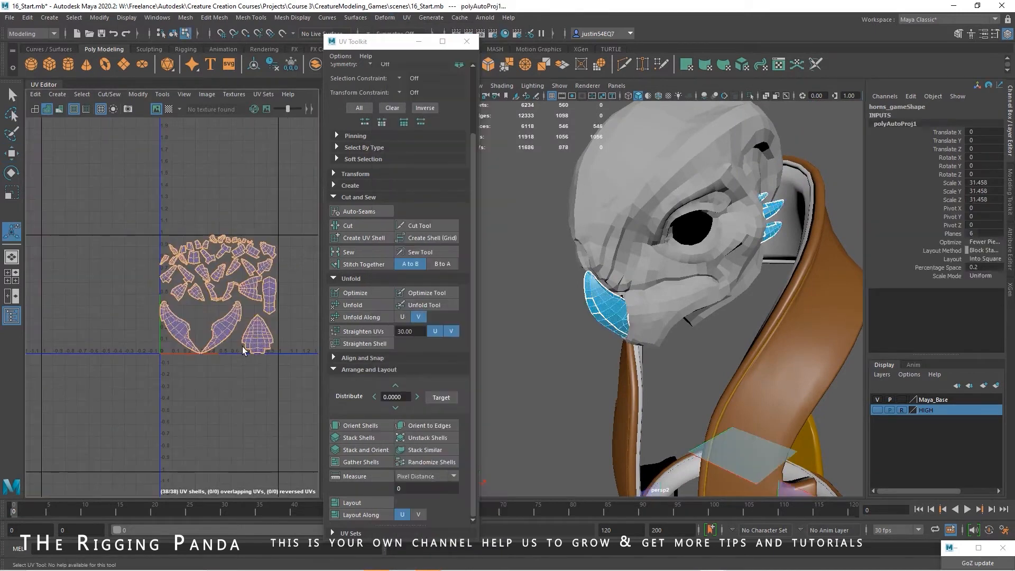
pyautogui.keyDown('alt'); pyautogui.moveTo(153, 348); pyautogui.dragTo(227, 331, button='right'); pyautogui.keyUp('alt')
pyautogui.keyDown('alt'); pyautogui.moveTo(227, 332); pyautogui.dragTo(45, 329, button='middle'); pyautogui.keyUp('alt')
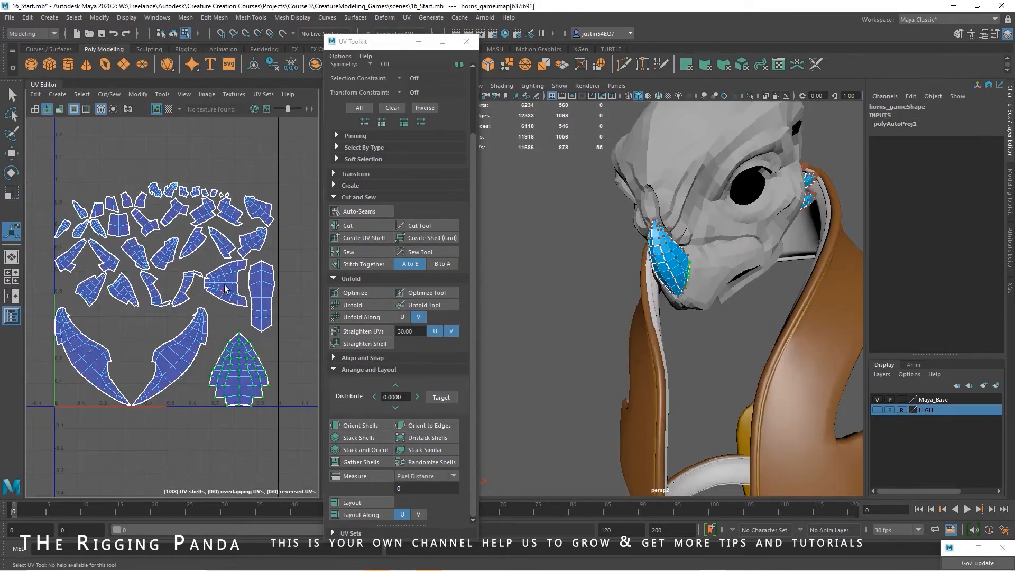
# Select the long narrow UV shell of the nose horn and move it outside the tile, beyond its U=0 edge
pyautogui.scroll(-3, 286, 327)
pyautogui.click(262, 323)
pyautogui.press('e')
pyautogui.press('w')
pyautogui.moveTo(266, 303); pyautogui.dragTo(47, 286)
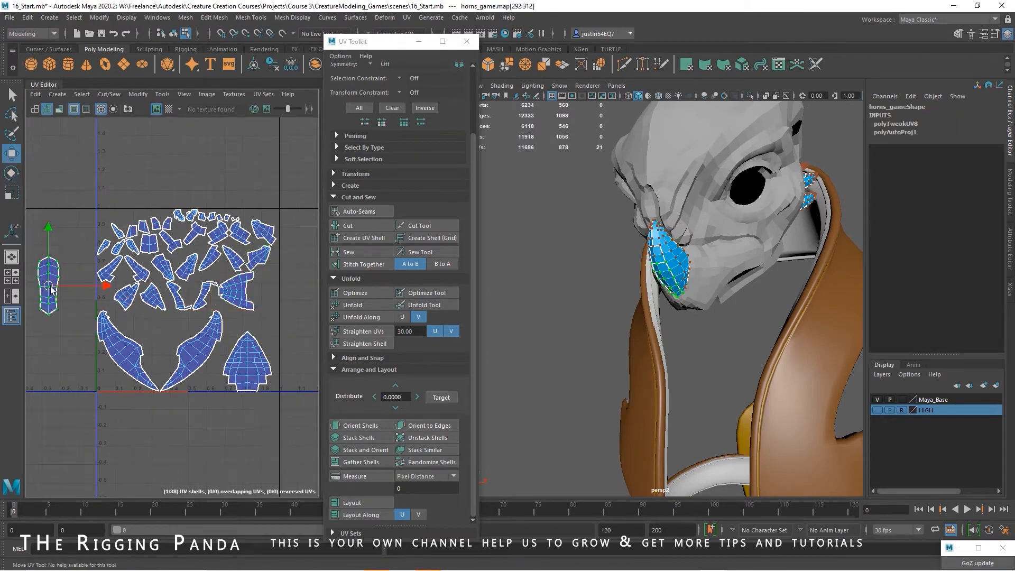
pyautogui.keyDown('alt'); pyautogui.moveTo(86, 291); pyautogui.dragTo(209, 292, button='middle'); pyautogui.keyUp('alt')
pyautogui.keyDown('alt'); pyautogui.moveTo(209, 293); pyautogui.dragTo(243, 345, button='right'); pyautogui.keyUp('alt')
pyautogui.keyDown('alt'); pyautogui.moveTo(243, 344); pyautogui.dragTo(245, 365, button='middle'); pyautogui.keyUp('alt')
pyautogui.moveTo(218, 265); pyautogui.dragTo(177, 289)
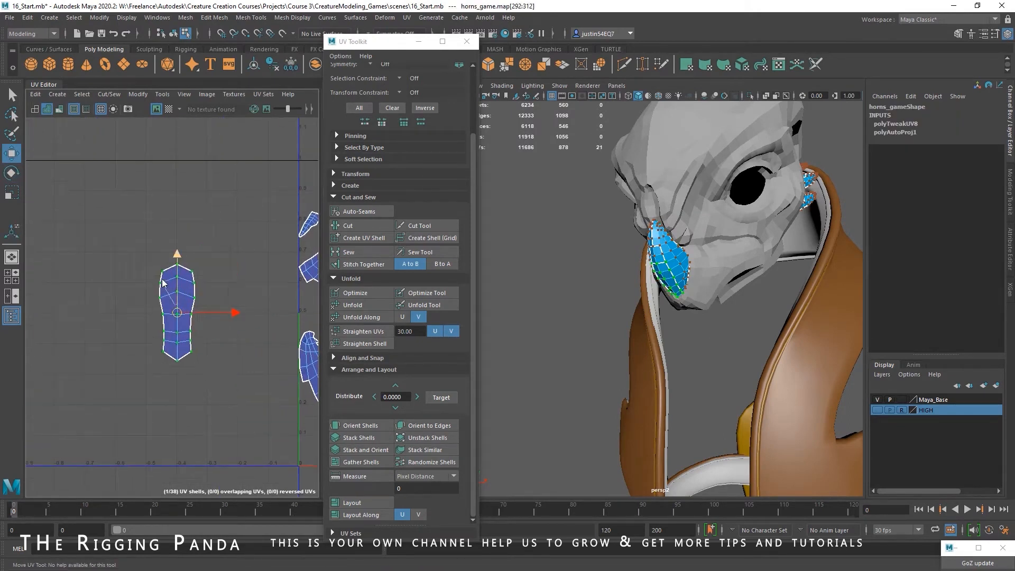
# Stitch the two large curved shells onto the side edges of the nose horn's long narrow shell
pyautogui.moveTo(174, 297); pyautogui.dragTo(142, 285, button='right')
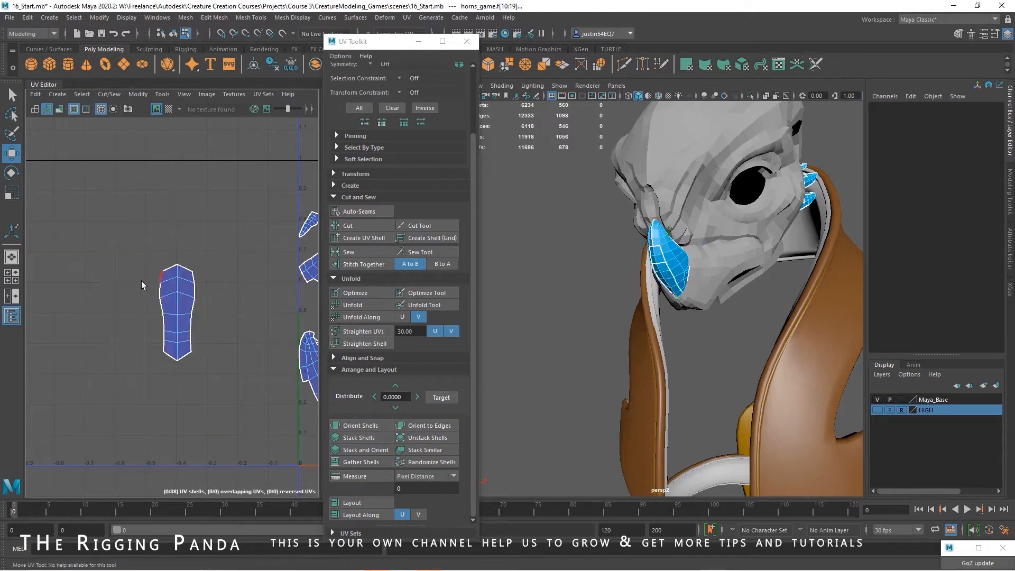
pyautogui.moveTo(211, 343); pyautogui.dragTo(212, 344)
pyautogui.click(368, 266)
pyautogui.keyDown('alt'); pyautogui.moveTo(239, 347); pyautogui.dragTo(57, 297, button='middle'); pyautogui.keyUp('alt')
pyautogui.keyDown('alt'); pyautogui.moveTo(205, 322); pyautogui.dragTo(56, 250, button='middle'); pyautogui.keyUp('alt')
# Rotate the stitched nose horn shell upright with its tip pointing up and move it away from the other shells
pyautogui.moveTo(143, 357); pyautogui.dragTo(138, 326, button='right')
pyautogui.doubleClick(166, 367)
pyautogui.moveTo(228, 310); pyautogui.dragTo(178, 403)
pyautogui.press('w')
pyautogui.moveTo(199, 355); pyautogui.dragTo(87, 350)
pyautogui.keyDown('alt'); pyautogui.moveTo(172, 330); pyautogui.dragTo(196, 315, button='middle'); pyautogui.keyUp('alt')
pyautogui.keyDown('alt'); pyautogui.moveTo(196, 315); pyautogui.dragTo(255, 315, button='right'); pyautogui.keyUp('alt')
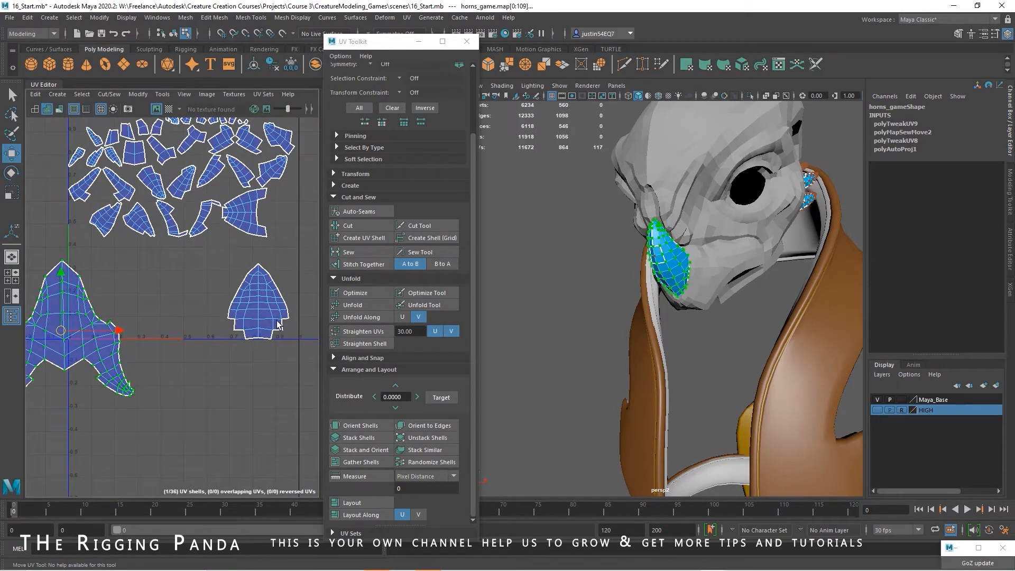
# Return to object selection and isolate the horns mesh in the viewport
pyautogui.click(254, 319)
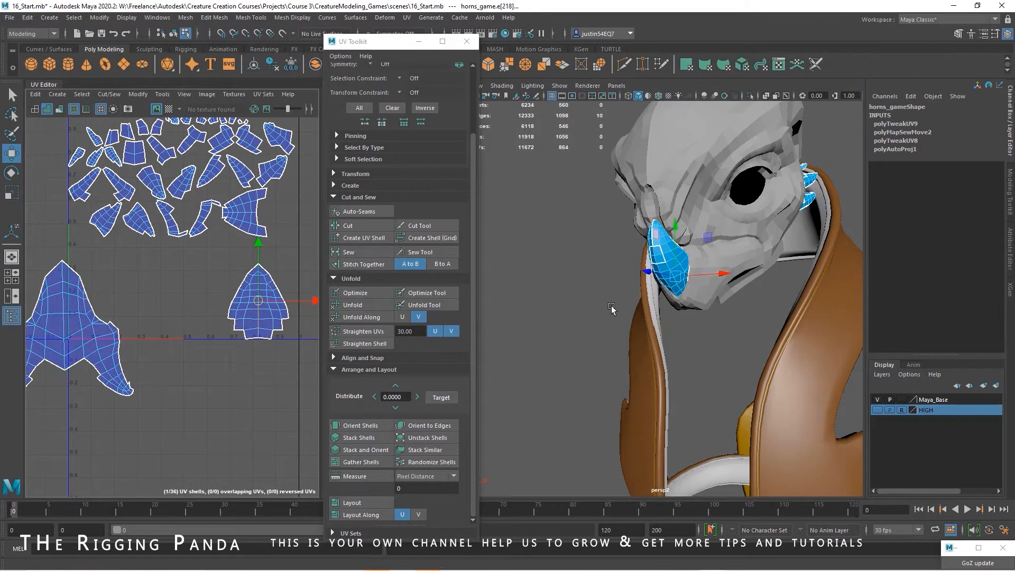
pyautogui.click(174, 33)
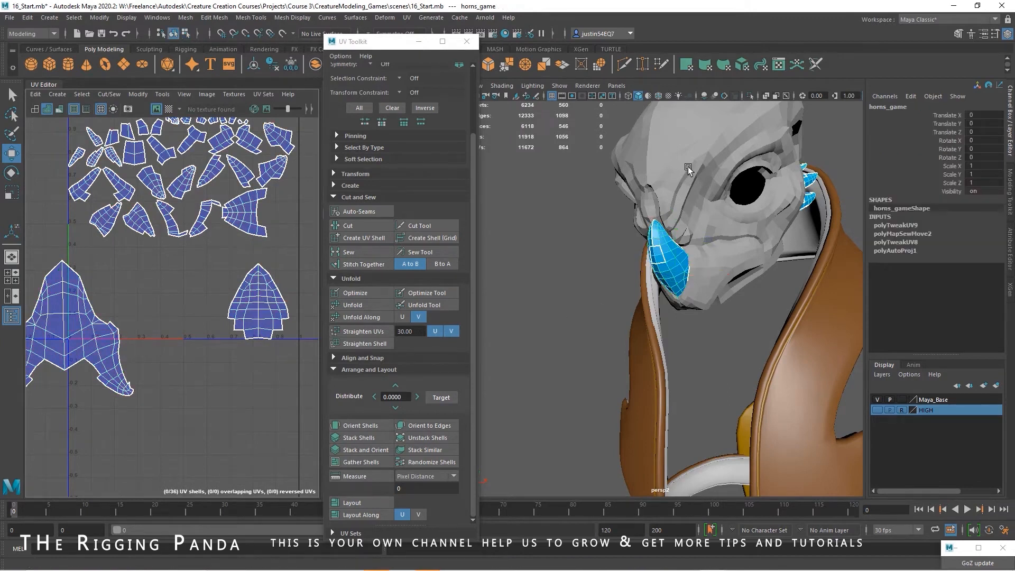
pyautogui.click(561, 86)
pyautogui.moveTo(587, 100)
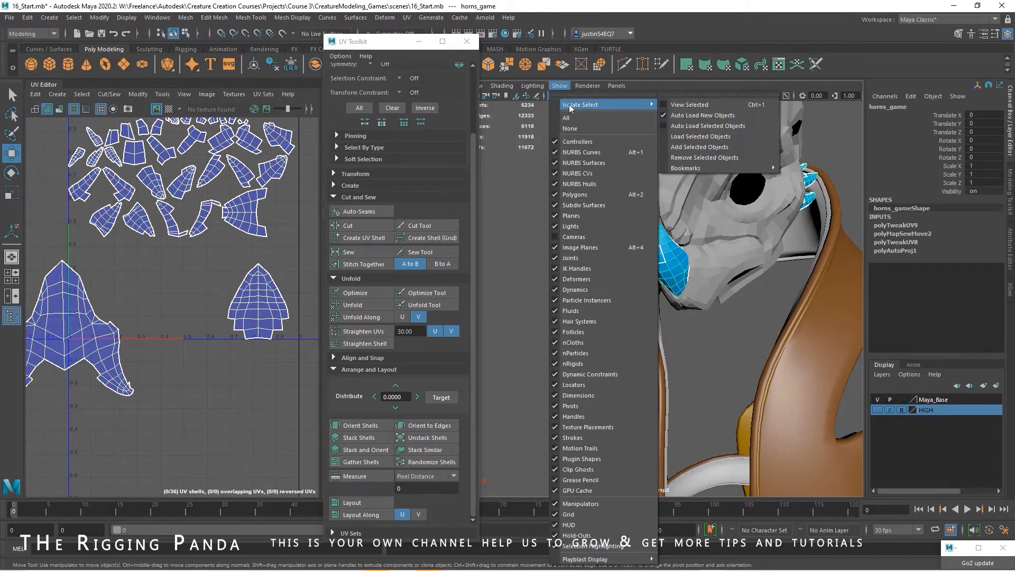
pyautogui.click(685, 103)
pyautogui.moveTo(608, 302)
pyautogui.keyDown('alt'); pyautogui.mouseDown()
pyautogui.moveTo(702, 309)
pyautogui.moveTo(589, 302)
pyautogui.mouseUp(); pyautogui.keyUp('alt')
# Select the edge loop along the nose horn, deselect its unwanted edges, and cut the UVs along the rest
pyautogui.moveTo(584, 269); pyautogui.dragTo(580, 255, button='right')
pyautogui.doubleClick(579, 255)
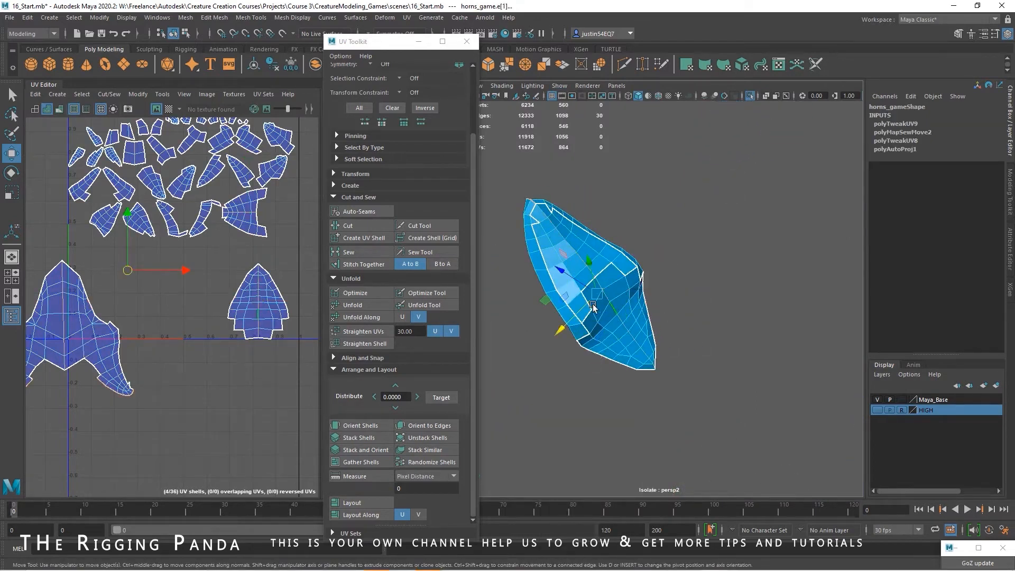
pyautogui.moveTo(75, 254); pyautogui.dragTo(53, 352)
pyautogui.keyDown('alt'); pyautogui.moveTo(106, 349); pyautogui.dragTo(171, 336, button='middle'); pyautogui.keyUp('alt')
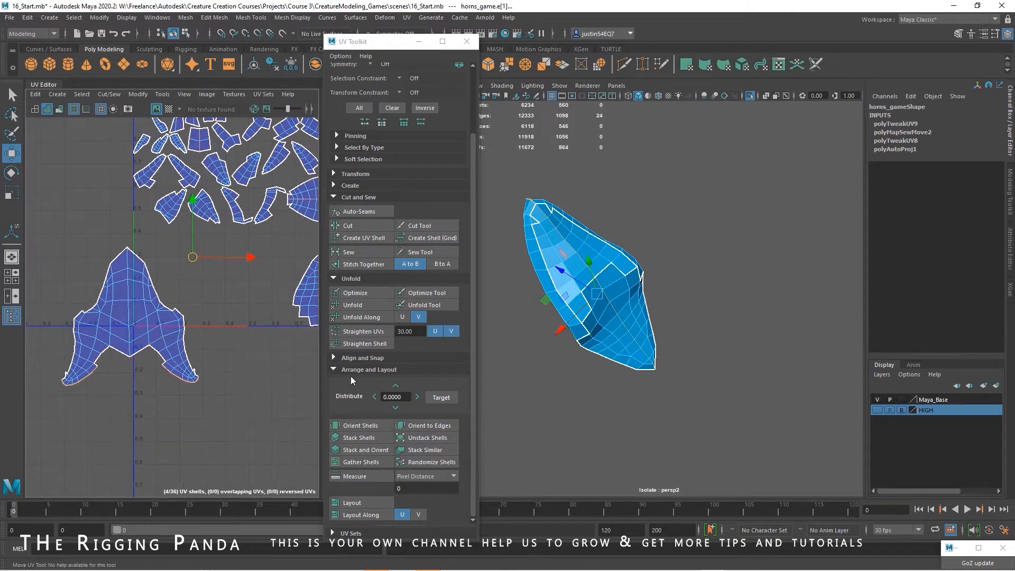
pyautogui.click(361, 227)
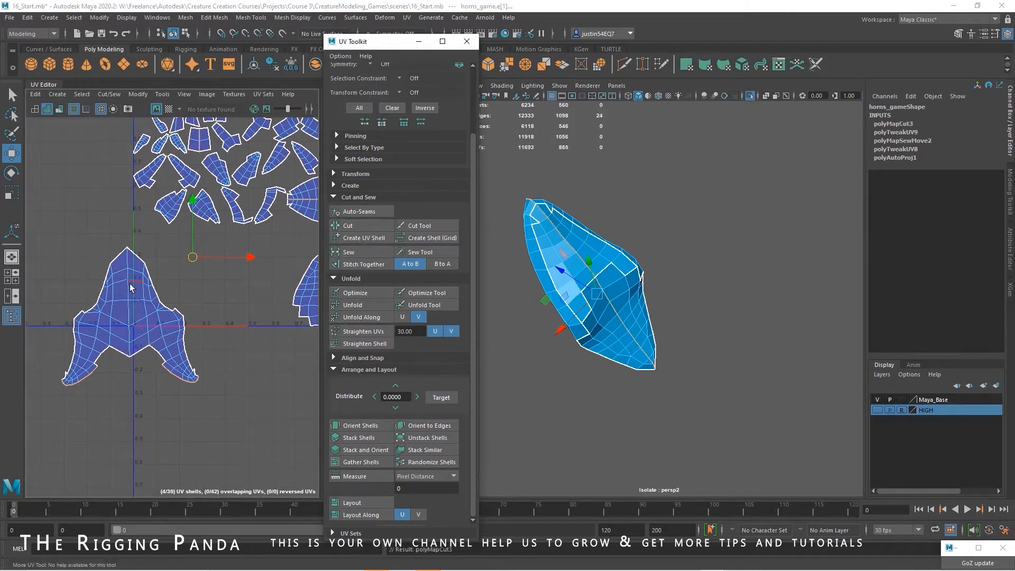
# Stitch the nose horn's neighbouring UV shells together along their shared edges and unfold the result
pyautogui.click(363, 263)
pyautogui.moveTo(189, 254); pyautogui.dragTo(138, 311)
pyautogui.click(388, 265)
pyautogui.click(185, 294)
pyautogui.keyDown('alt'); pyautogui.moveTo(185, 294); pyautogui.dragTo(249, 294, button='middle'); pyautogui.keyUp('alt')
pyautogui.click(351, 306)
# Stitch further neighbouring shells onto the nose horn shell and sew the open edges between them
pyautogui.keyDown('alt'); pyautogui.moveTo(184, 327); pyautogui.dragTo(183, 303, button='middle'); pyautogui.keyUp('alt')
pyautogui.moveTo(183, 300); pyautogui.dragTo(183, 271, button='right')
pyautogui.moveTo(153, 319); pyautogui.dragTo(198, 340)
pyautogui.click(366, 264)
pyautogui.click(353, 253)
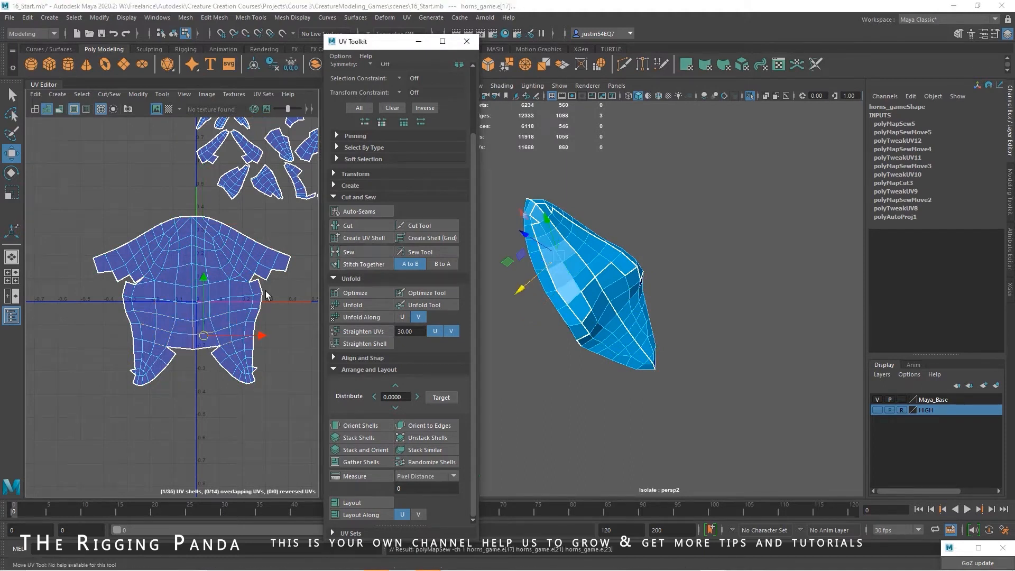
# Sew the open edges along the lower gap of the nose horn shell and unfold it
pyautogui.click(180, 347)
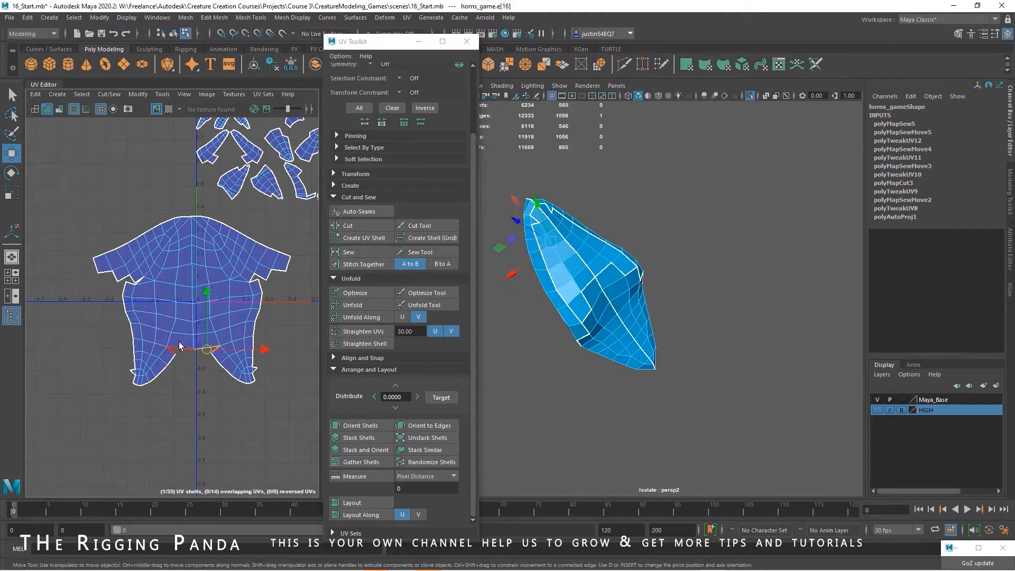
pyautogui.click(369, 253)
pyautogui.moveTo(209, 362); pyautogui.dragTo(240, 384)
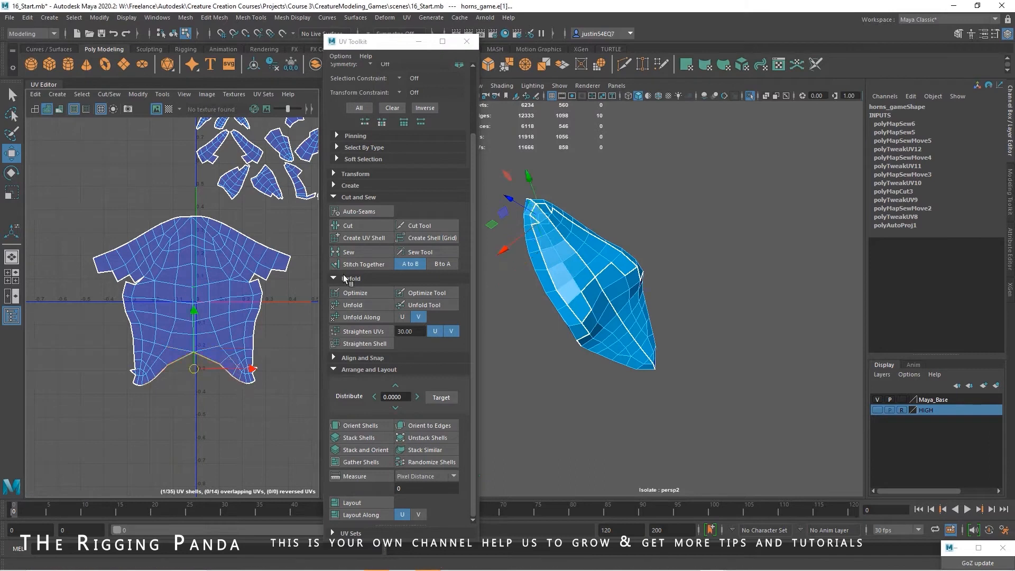
pyautogui.click(349, 252)
pyautogui.click(352, 305)
# Stitch the remaining neighbouring pieces onto both sides of the nose horn shell
pyautogui.moveTo(197, 315); pyautogui.dragTo(198, 287, button='right')
pyautogui.click(370, 268)
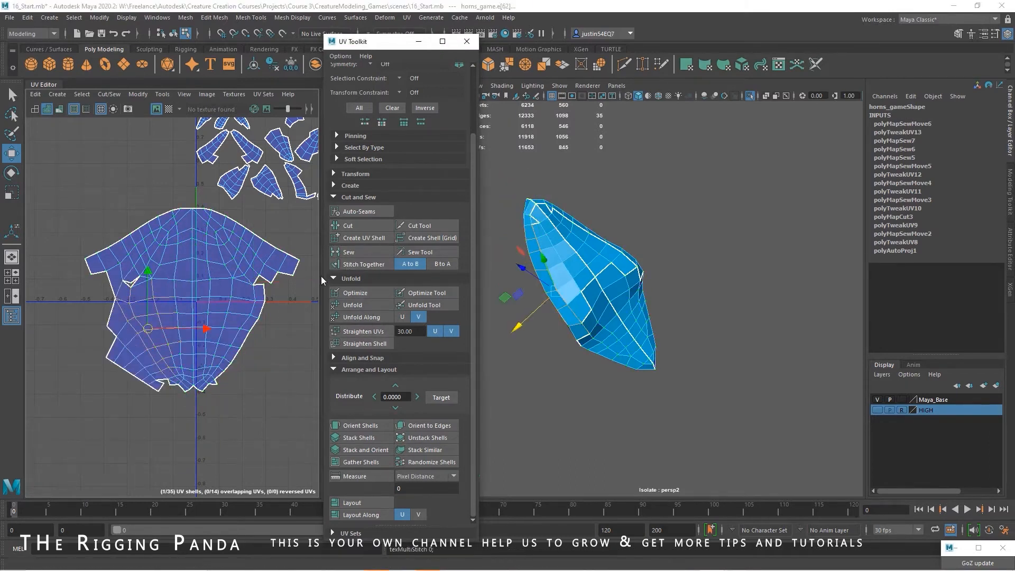
pyautogui.moveTo(285, 297); pyautogui.dragTo(214, 378)
pyautogui.click(364, 264)
# Sew the small open gaps on both sides of the nose horn shell and unfold the whole shell
pyautogui.click(135, 287)
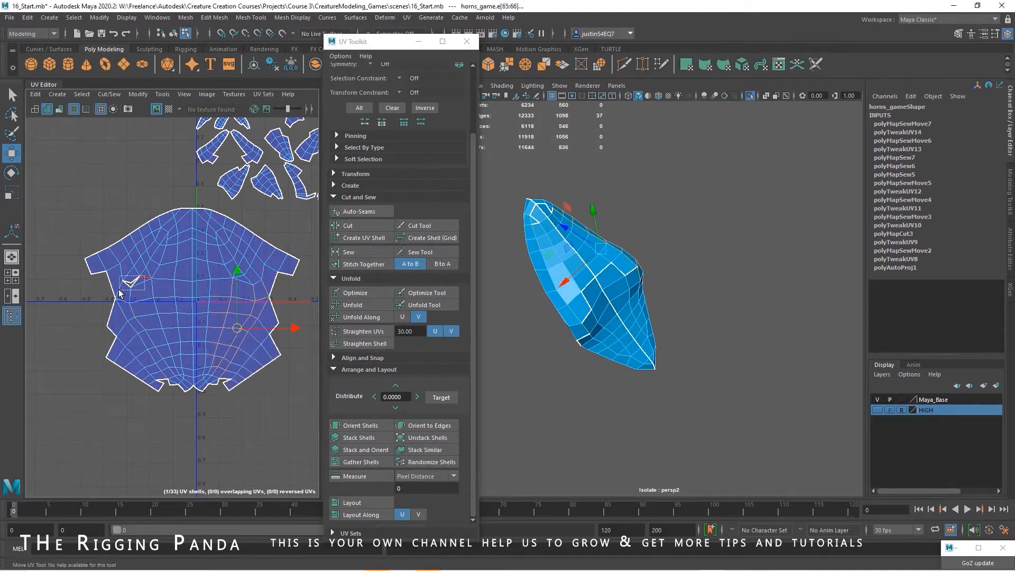
pyautogui.click(359, 252)
pyautogui.keyDown('ctrl'); pyautogui.moveTo(119, 294); pyautogui.dragTo(153, 316, button='right'); pyautogui.keyUp('ctrl')
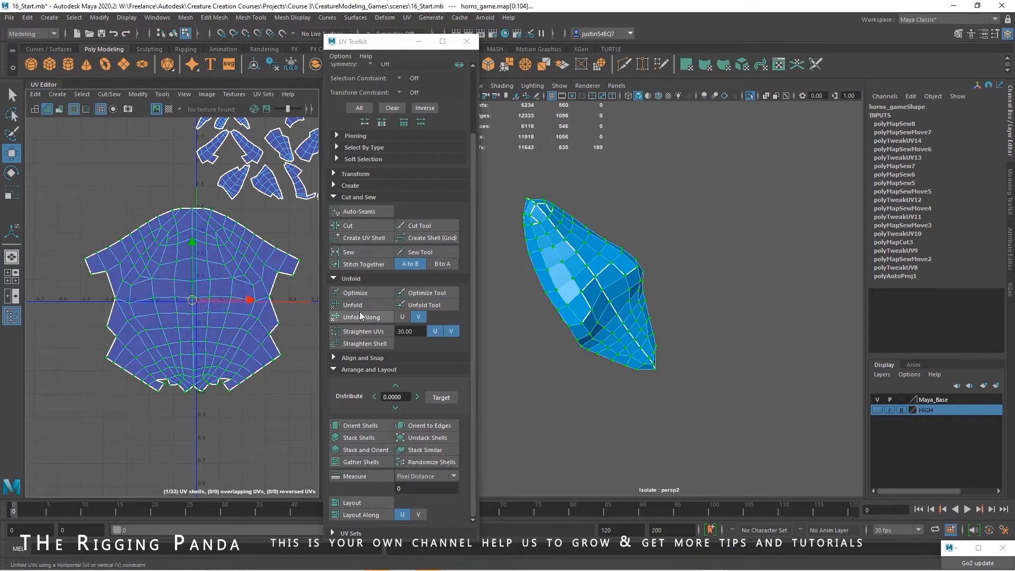
pyautogui.click(366, 307)
# Sew the open border edges along the side notch of the nose horn shell and unfold it again
pyautogui.click(271, 275)
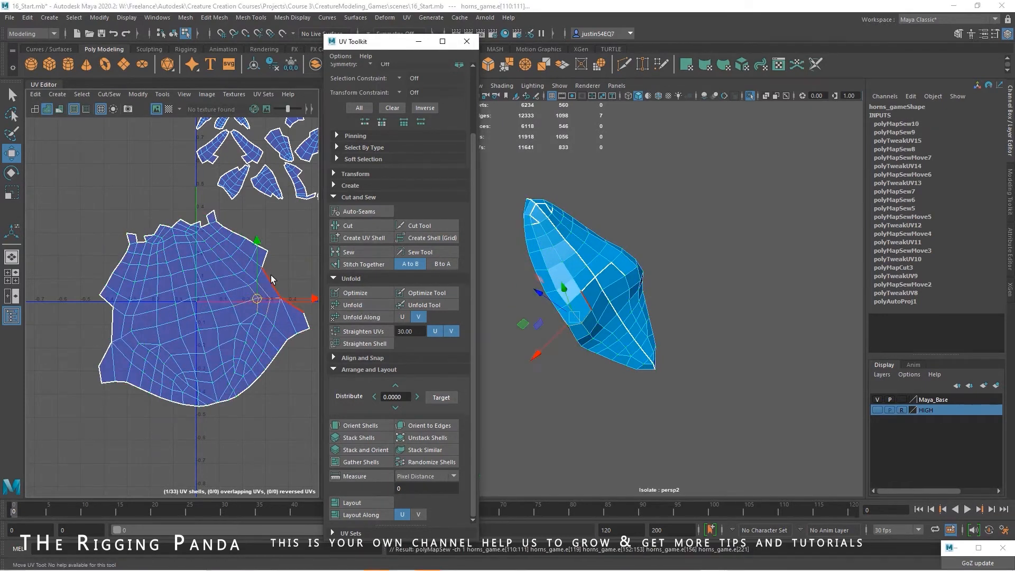
pyautogui.click(363, 264)
pyautogui.moveTo(240, 304); pyautogui.dragTo(271, 304, button='right')
pyautogui.doubleClick(233, 305)
pyautogui.click(356, 305)
# Sew the matching open edges along the jagged end of the nose horn shell and unfold the shell
pyautogui.keyDown('alt'); pyautogui.moveTo(137, 249); pyautogui.dragTo(166, 230, button='right'); pyautogui.keyUp('alt')
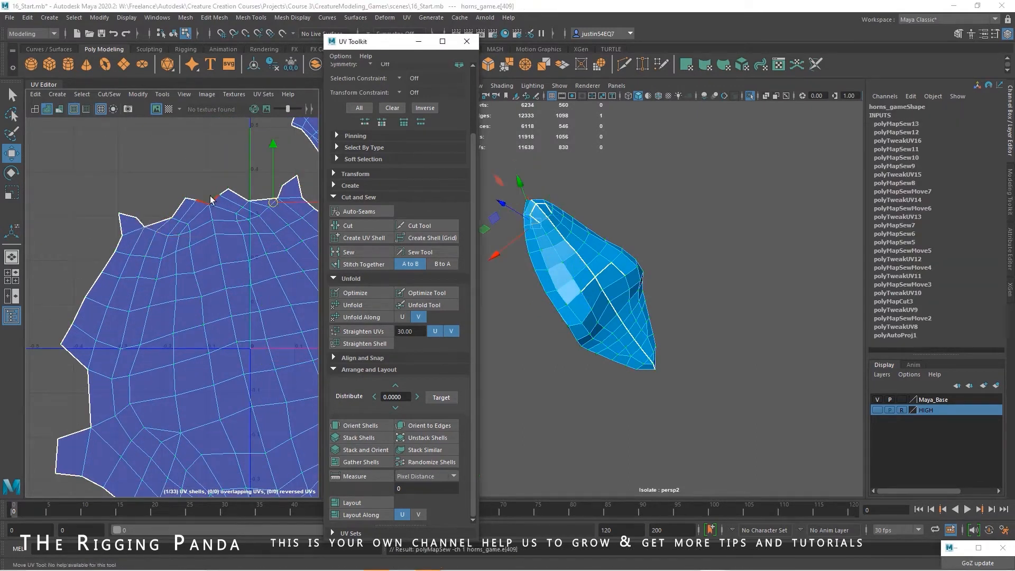
pyautogui.click(210, 200)
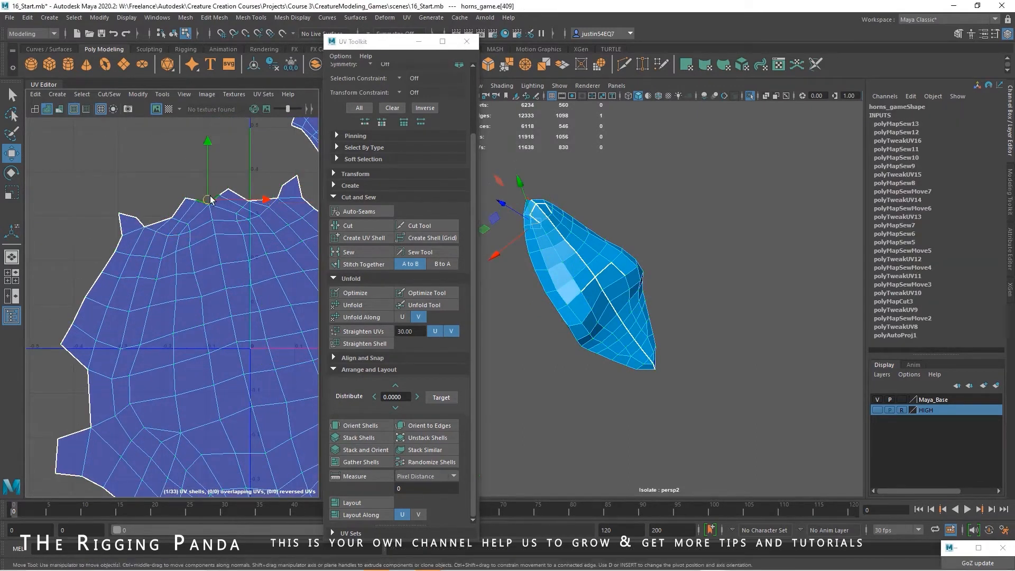
pyautogui.click(351, 253)
pyautogui.moveTo(246, 278)
pyautogui.mouseDown(button='right')
pyautogui.moveTo(277, 277)
pyautogui.moveTo(243, 265)
pyautogui.mouseUp(button='right')
pyautogui.doubleClick(276, 278)
pyautogui.click(356, 306)
# Rotate the nose horn shell so it sits symmetrically upright and sew the open edges on one side
pyautogui.press('e')
pyautogui.moveTo(243, 267); pyautogui.dragTo(245, 276)
pyautogui.keyDown('alt'); pyautogui.moveTo(304, 283); pyautogui.dragTo(230, 302, button='middle'); pyautogui.keyUp('alt')
pyautogui.moveTo(233, 301); pyautogui.dragTo(233, 275, button='right')
pyautogui.click(233, 287)
pyautogui.click(350, 252)
pyautogui.keyDown('alt'); pyautogui.moveTo(159, 289); pyautogui.dragTo(229, 288, button='middle'); pyautogui.keyUp('alt')
# Sew the remaining open gap on the opposite side of the nose horn shell and unfold the shell
pyautogui.moveTo(85, 275); pyautogui.dragTo(87, 318)
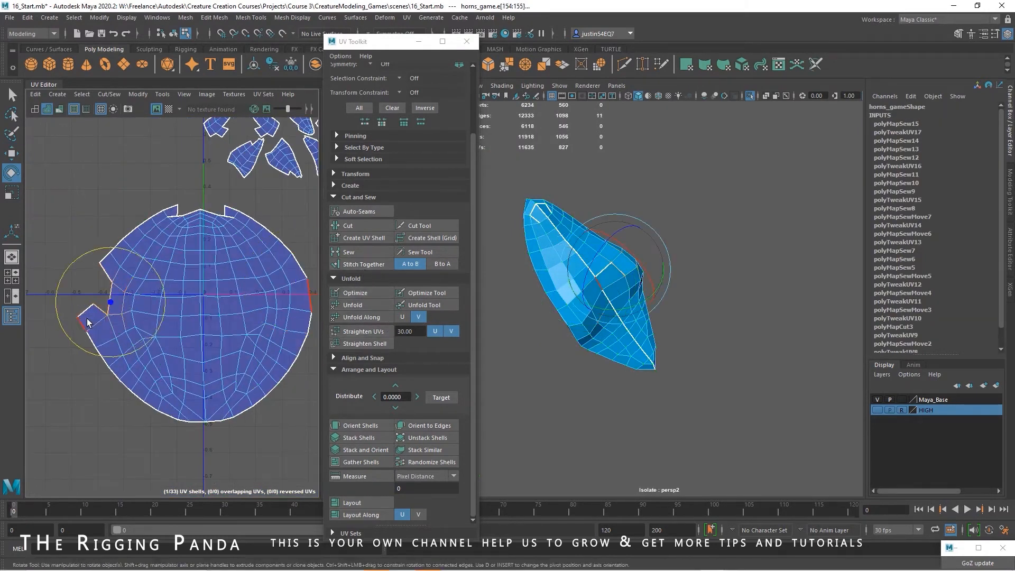
pyautogui.click(135, 312)
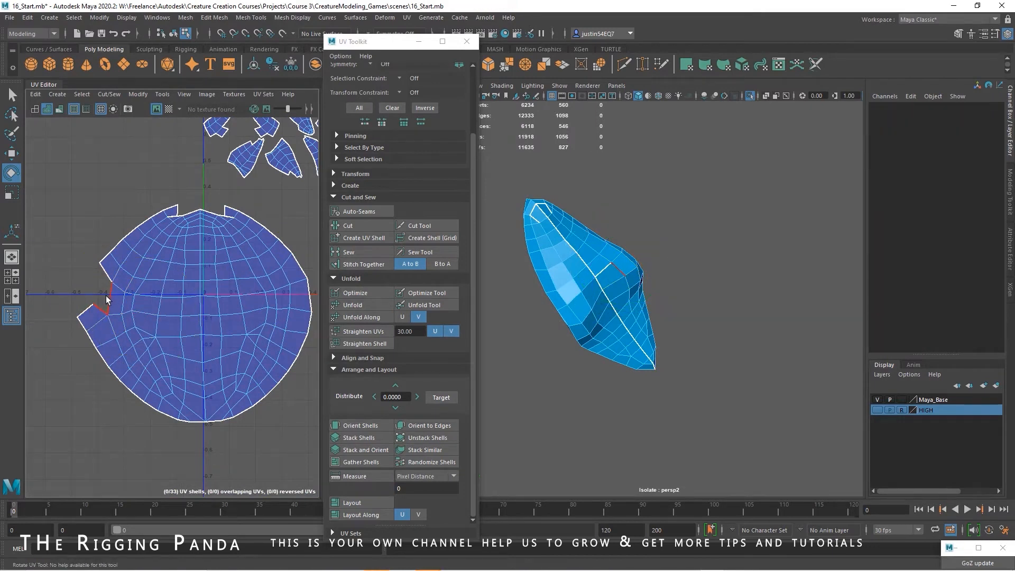
pyautogui.click(108, 300)
pyautogui.keyDown('shift'); pyautogui.click(107, 273); pyautogui.keyUp('shift')
pyautogui.hotkey('shift', 's')
pyautogui.keyDown('alt'); pyautogui.moveTo(180, 236); pyautogui.dragTo(235, 250, button='right'); pyautogui.keyUp('alt')
pyautogui.keyDown('alt'); pyautogui.moveTo(236, 249); pyautogui.dragTo(178, 291, button='middle'); pyautogui.keyUp('alt')
pyautogui.keyDown('alt'); pyautogui.moveTo(178, 291); pyautogui.dragTo(245, 307, button='right'); pyautogui.keyUp('alt')
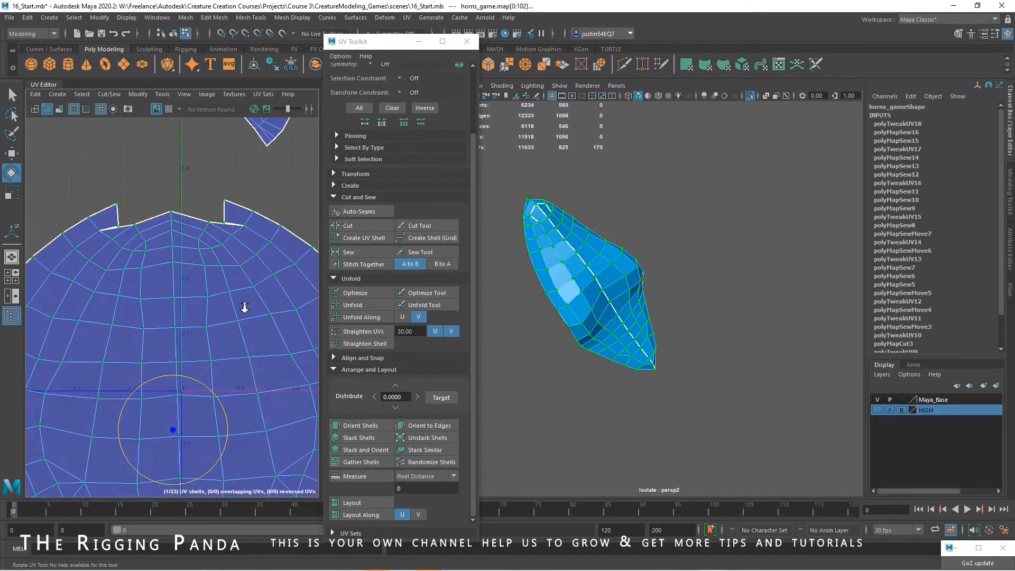
pyautogui.moveTo(198, 195); pyautogui.dragTo(160, 218)
pyautogui.click(188, 197)
pyautogui.click(355, 265)
pyautogui.hotkey('ctrl', 'z')
# Sew the open edges between the two tabs at the end of the nose horn shell and unfold it
pyautogui.keyDown('alt'); pyautogui.moveTo(195, 281); pyautogui.dragTo(172, 273, button='right'); pyautogui.keyUp('alt')
pyautogui.scroll(3, 171, 273)
pyautogui.click(199, 184)
pyautogui.moveTo(221, 201); pyautogui.dragTo(168, 259)
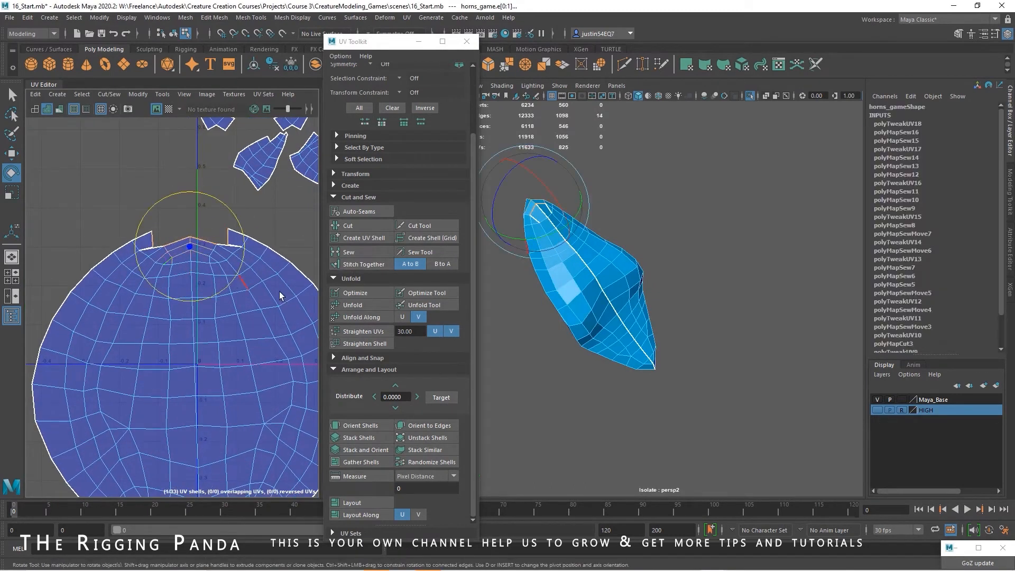
pyautogui.click(356, 251)
pyautogui.keyDown('alt'); pyautogui.moveTo(254, 276); pyautogui.dragTo(233, 267, button='right'); pyautogui.keyUp('alt')
pyautogui.click(233, 280)
pyautogui.click(360, 305)
# Move the finished nose horn shell well away from the remaining horn shells
pyautogui.keyDown('alt'); pyautogui.moveTo(613, 324); pyautogui.dragTo(727, 296); pyautogui.keyUp('alt')
pyautogui.keyDown('alt'); pyautogui.moveTo(219, 314); pyautogui.dragTo(196, 317, button='right'); pyautogui.keyUp('alt')
pyautogui.keyDown('alt'); pyautogui.moveTo(196, 318); pyautogui.dragTo(178, 322, button='middle'); pyautogui.keyUp('alt')
pyautogui.keyDown('alt'); pyautogui.moveTo(177, 321); pyautogui.dragTo(159, 321, button='right'); pyautogui.keyUp('alt')
pyautogui.keyDown('alt'); pyautogui.moveTo(159, 322); pyautogui.dragTo(183, 327, button='middle'); pyautogui.keyUp('alt')
pyautogui.press('w')
pyautogui.moveTo(181, 324); pyautogui.dragTo(79, 294)
# Move a shell of the middle side horn into the empty space below the other shells and rotate it upright
pyautogui.keyDown('alt'); pyautogui.moveTo(209, 295); pyautogui.dragTo(158, 345, button='middle'); pyautogui.keyUp('alt')
pyautogui.keyDown('alt'); pyautogui.moveTo(158, 346); pyautogui.dragTo(371, 326, button='right'); pyautogui.keyUp('alt')
pyautogui.keyDown('alt'); pyautogui.moveTo(371, 325); pyautogui.dragTo(323, 344, button='middle'); pyautogui.keyUp('alt')
pyautogui.keyDown('alt'); pyautogui.moveTo(735, 260); pyautogui.dragTo(680, 253, button='right'); pyautogui.keyUp('alt')
pyautogui.keyDown('alt'); pyautogui.moveTo(680, 253); pyautogui.dragTo(628, 320); pyautogui.keyUp('alt')
pyautogui.keyDown('alt'); pyautogui.moveTo(627, 320); pyautogui.dragTo(715, 312, button='right'); pyautogui.keyUp('alt')
pyautogui.keyDown('alt'); pyautogui.moveTo(665, 305); pyautogui.dragTo(767, 282, button='middle'); pyautogui.keyUp('alt')
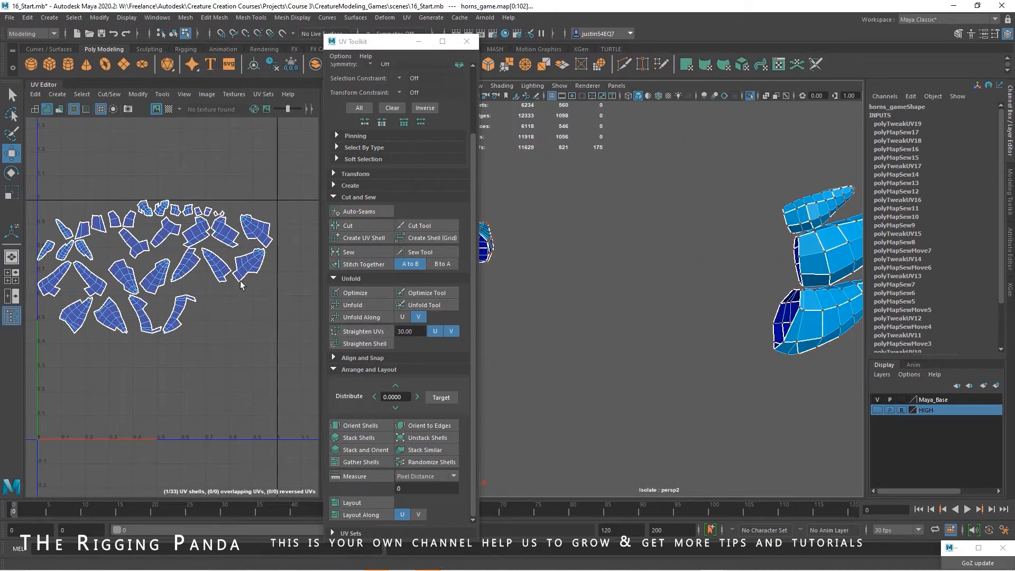
pyautogui.moveTo(565, 302)
pyautogui.keyDown('alt'); pyautogui.mouseDown()
pyautogui.moveTo(578, 288)
pyautogui.moveTo(550, 298)
pyautogui.mouseUp(); pyautogui.keyUp('alt')
pyautogui.keyDown('alt'); pyautogui.moveTo(161, 309); pyautogui.dragTo(236, 281, button='middle'); pyautogui.keyUp('alt')
pyautogui.keyDown('alt'); pyautogui.moveTo(236, 281); pyautogui.dragTo(233, 292, button='right'); pyautogui.keyUp('alt')
pyautogui.moveTo(173, 240); pyautogui.dragTo(139, 226, button='right')
pyautogui.click(191, 233)
pyautogui.moveTo(184, 247); pyautogui.dragTo(197, 351)
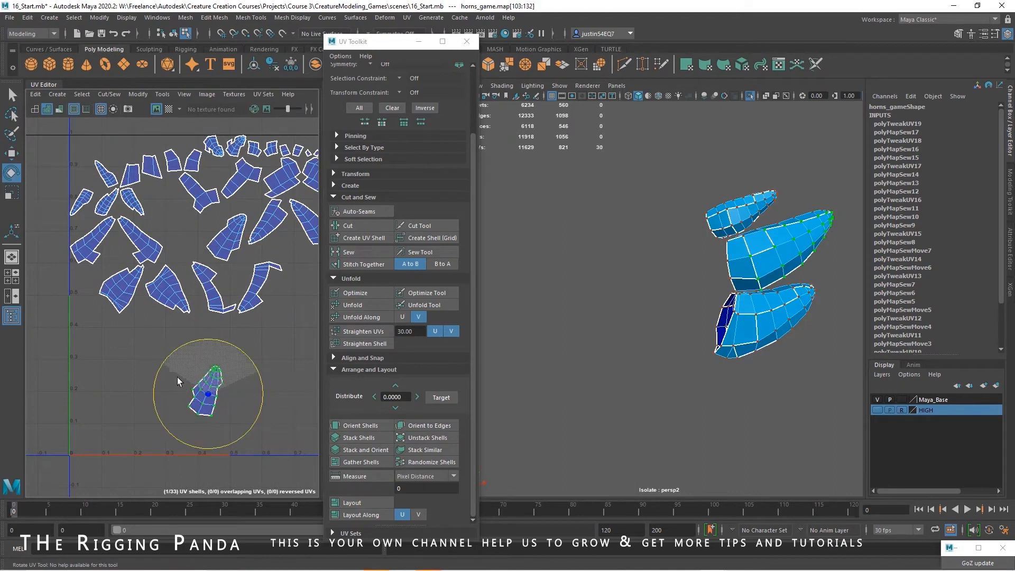
pyautogui.moveTo(163, 385); pyautogui.dragTo(163, 390)
# Stitch the neighbouring shells onto the middle horn shell along its long borders and sew the open edges between them
pyautogui.keyDown('alt'); pyautogui.moveTo(212, 394); pyautogui.dragTo(217, 348, button='middle'); pyautogui.keyUp('alt')
pyautogui.keyDown('alt'); pyautogui.moveTo(217, 348); pyautogui.dragTo(203, 310, button='right'); pyautogui.keyUp('alt')
pyautogui.moveTo(203, 310); pyautogui.dragTo(165, 373)
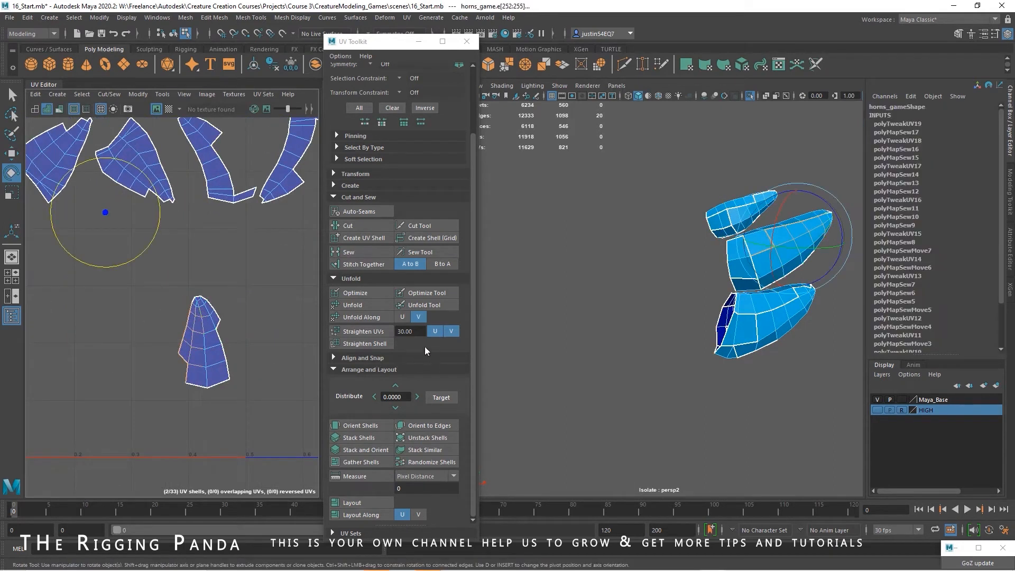
pyautogui.click(370, 264)
pyautogui.click(236, 332)
pyautogui.moveTo(236, 331); pyautogui.dragTo(217, 366)
pyautogui.click(372, 265)
pyautogui.moveTo(238, 309); pyautogui.dragTo(217, 327)
pyautogui.click(351, 254)
# Stitch another neighbouring piece onto the middle horn shell, sew its open edges, and unfold the shell
pyautogui.moveTo(257, 363); pyautogui.dragTo(216, 400)
pyautogui.click(369, 265)
pyautogui.click(351, 253)
pyautogui.click(351, 253)
pyautogui.keyDown('alt'); pyautogui.moveTo(300, 292); pyautogui.dragTo(268, 273, button='middle'); pyautogui.keyUp('alt')
pyautogui.moveTo(191, 315); pyautogui.dragTo(190, 268, button='right')
pyautogui.click(212, 307)
pyautogui.click(353, 305)
# Stitch the remaining piece onto the base of the middle horn shell and sew the notches on both sides
pyautogui.moveTo(134, 372); pyautogui.dragTo(133, 373)
pyautogui.click(365, 265)
pyautogui.moveTo(162, 340); pyautogui.dragTo(162, 314, button='right')
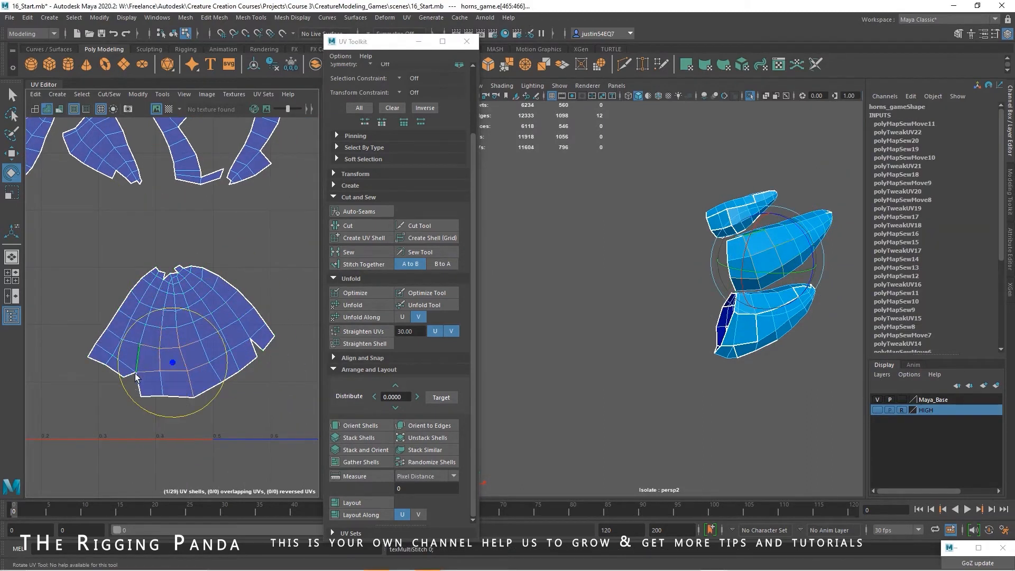
pyautogui.click(363, 251)
pyautogui.click(248, 347)
pyautogui.click(250, 346)
pyautogui.click(362, 253)
# Sew the open edges at the tip of the middle horn shell and unfold the whole shell
pyautogui.moveTo(230, 316); pyautogui.dragTo(212, 301, button='right')
pyautogui.scroll(4, 163, 294)
pyautogui.moveTo(169, 256); pyautogui.dragTo(171, 227, button='right')
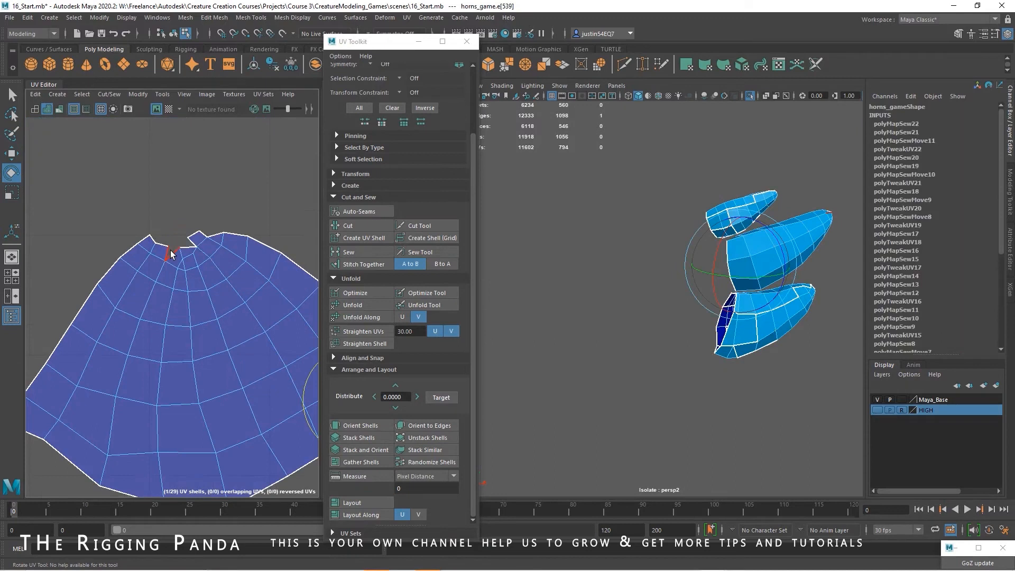
pyautogui.click(360, 253)
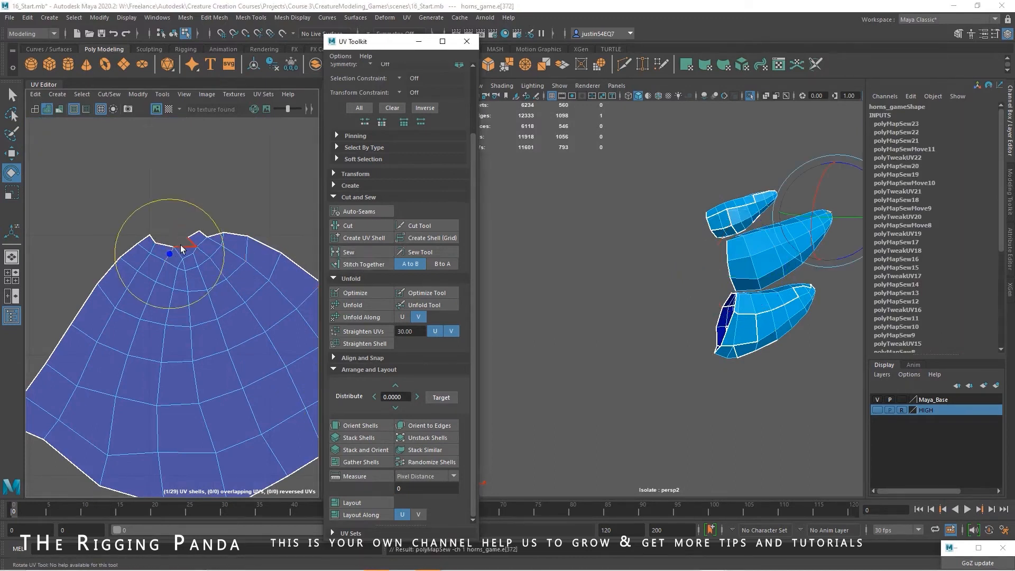
pyautogui.click(183, 247)
pyautogui.click(363, 253)
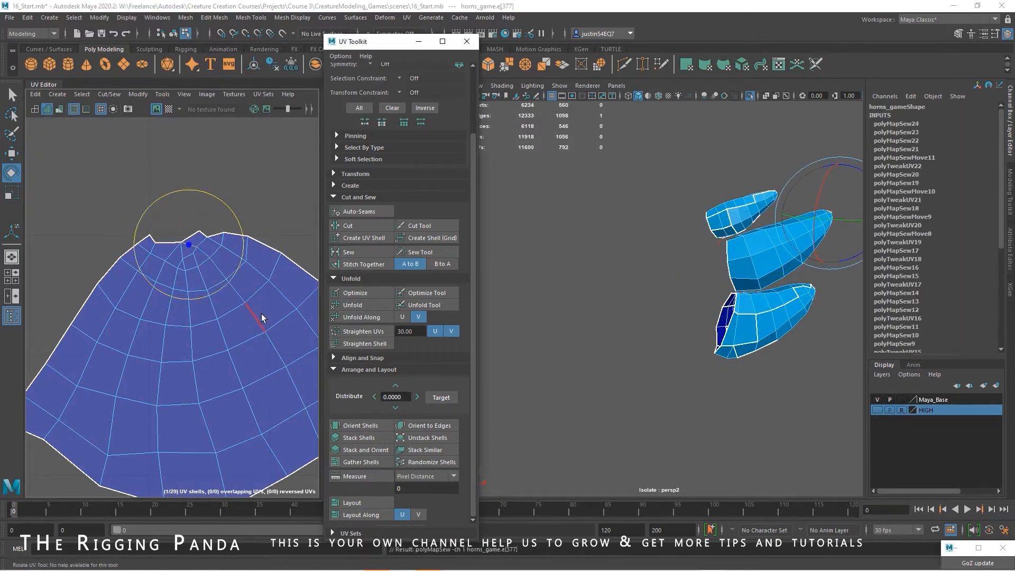
pyautogui.scroll(-3, 262, 313)
pyautogui.moveTo(233, 367); pyautogui.dragTo(266, 348, button='right')
pyautogui.click(265, 348)
pyautogui.moveTo(284, 355); pyautogui.dragTo(291, 344)
pyautogui.scroll(-2, 291, 343)
# Select the border edges of the lowest side horn and stitch its neighbouring UV shells together
pyautogui.keyDown('alt'); pyautogui.moveTo(283, 325); pyautogui.dragTo(201, 352, button='middle'); pyautogui.keyUp('alt')
pyautogui.keyDown('alt'); pyautogui.moveTo(273, 345); pyautogui.dragTo(204, 319, button='right'); pyautogui.keyUp('alt')
pyautogui.keyDown('alt'); pyautogui.moveTo(239, 317); pyautogui.dragTo(199, 350, button='middle'); pyautogui.keyUp('alt')
pyautogui.click(771, 311)
pyautogui.keyDown('alt'); pyautogui.moveTo(252, 324); pyautogui.dragTo(164, 359, button='middle'); pyautogui.keyUp('alt')
pyautogui.keyDown('alt'); pyautogui.moveTo(256, 326); pyautogui.dragTo(211, 325, button='right'); pyautogui.keyUp('alt')
pyautogui.keyDown('alt'); pyautogui.moveTo(211, 326); pyautogui.dragTo(330, 319, button='middle'); pyautogui.keyUp('alt')
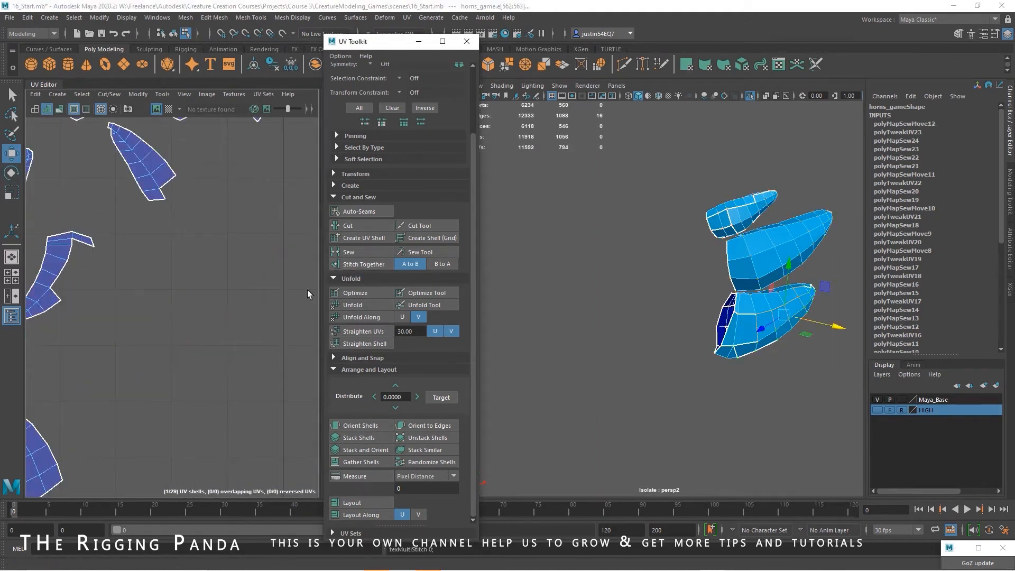
# Move the lowest horn's stitched shell into the empty space beside the middle horn shell and rotate its tip upward
pyautogui.keyDown('alt'); pyautogui.moveTo(258, 335); pyautogui.dragTo(169, 335, button='right'); pyautogui.keyUp('alt')
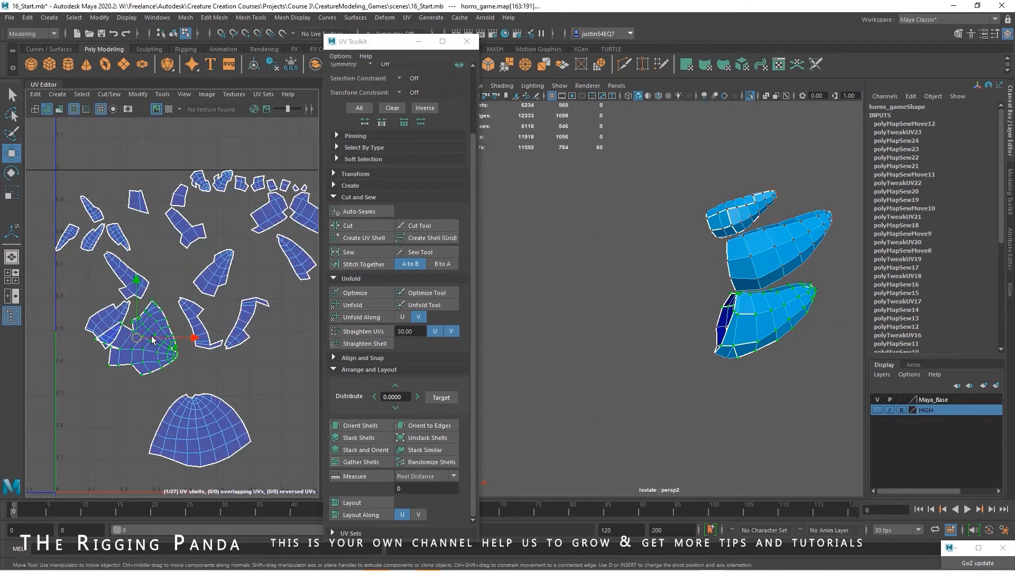
pyautogui.moveTo(151, 336); pyautogui.dragTo(295, 369)
pyautogui.press('e')
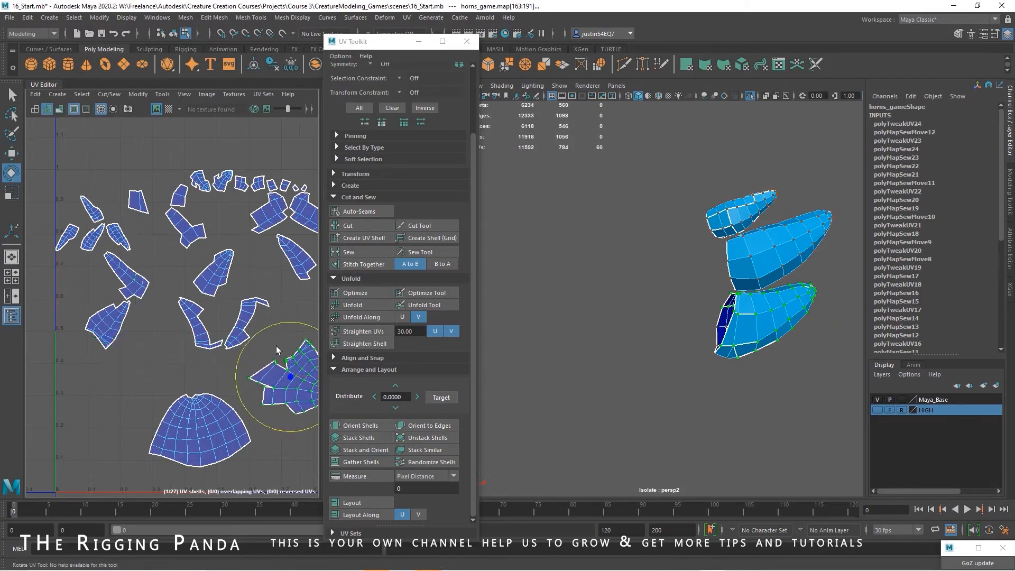
pyautogui.moveTo(207, 309); pyautogui.dragTo(113, 316)
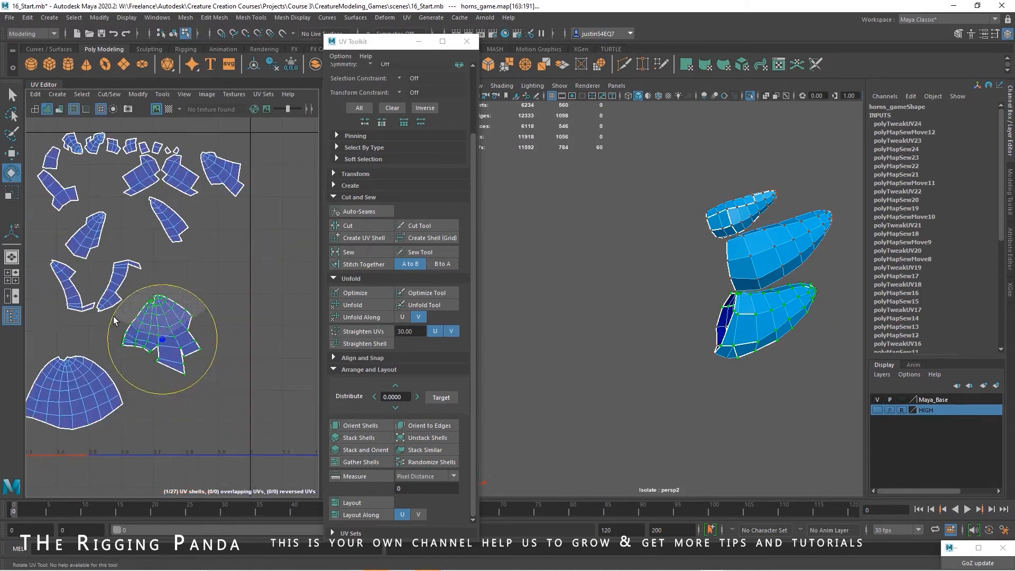
# Select the edges along one side of the lowest horn shell and stitch the adjoining shells onto it
pyautogui.press('w')
pyautogui.scroll(3, 201, 304)
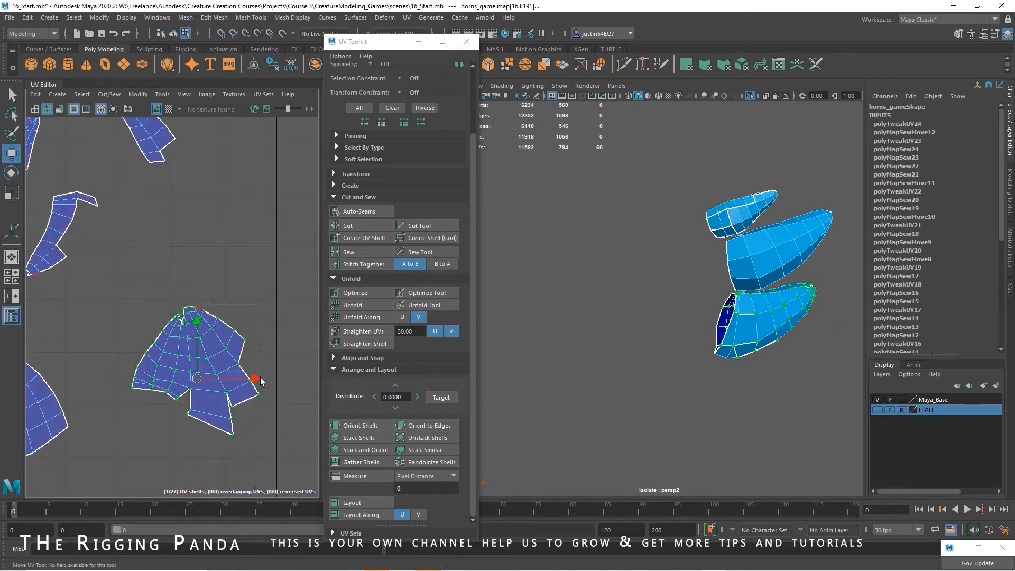
pyautogui.click(360, 264)
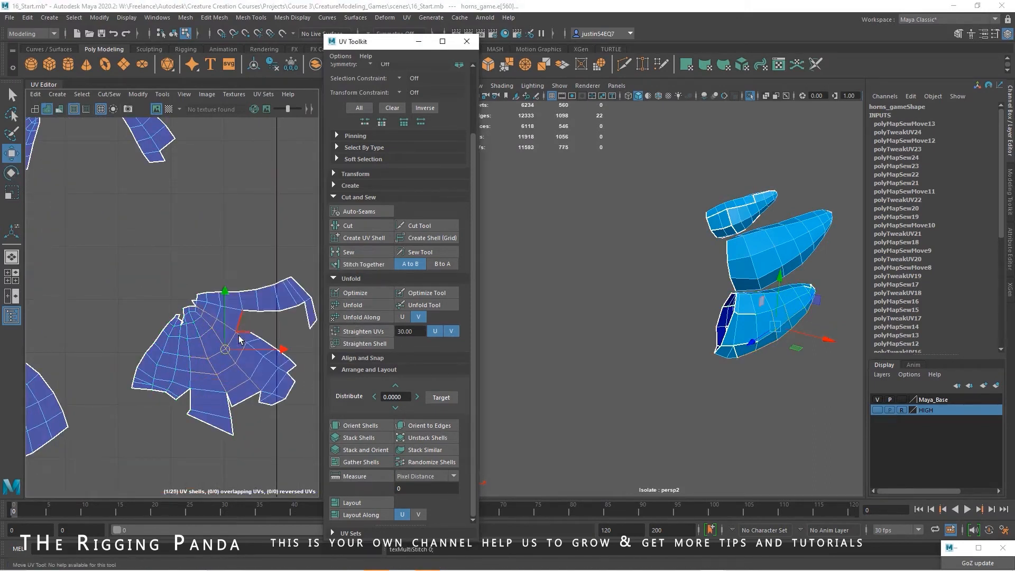
# Sew the selected notch on the lowest horn shell closed and sew the neighbouring open edges
pyautogui.click(355, 253)
pyautogui.keyDown('ctrl'); pyautogui.moveTo(233, 344); pyautogui.dragTo(211, 349, button='right'); pyautogui.keyUp('ctrl')
pyautogui.keyDown('shift'); pyautogui.moveTo(212, 349); pyautogui.dragTo(194, 355, button='right'); pyautogui.keyUp('shift')
pyautogui.keyDown('alt'); pyautogui.moveTo(195, 355); pyautogui.dragTo(182, 318, button='middle'); pyautogui.keyUp('alt')
pyautogui.moveTo(161, 312); pyautogui.dragTo(161, 291, button='right')
pyautogui.keyDown('alt'); pyautogui.moveTo(163, 292); pyautogui.dragTo(365, 319, button='right'); pyautogui.keyUp('alt')
pyautogui.moveTo(167, 247); pyautogui.dragTo(183, 267)
pyautogui.click(370, 253)
pyautogui.click(207, 242)
pyautogui.click(357, 254)
# Select the border edges of the remaining gaps around the lowest horn shell and sew them closed
pyautogui.keyDown('alt'); pyautogui.moveTo(246, 313); pyautogui.dragTo(191, 272, button='middle'); pyautogui.keyUp('alt')
pyautogui.click(236, 376)
pyautogui.keyDown('shift'); pyautogui.click(144, 388); pyautogui.keyUp('shift')
pyautogui.click(365, 254)
pyautogui.keyDown('alt'); pyautogui.moveTo(267, 341); pyautogui.dragTo(179, 337, button='middle'); pyautogui.keyUp('alt')
pyautogui.click(205, 373)
pyautogui.click(363, 254)
pyautogui.click(282, 285)
pyautogui.click(360, 252)
# Sew the last open edges of the lowest horn shell to complete one continuous fan-shaped piece
pyautogui.keyDown('alt'); pyautogui.moveTo(222, 354); pyautogui.dragTo(185, 356, button='right'); pyautogui.keyUp('alt')
pyautogui.click(221, 286)
pyautogui.keyDown('alt'); pyautogui.moveTo(185, 355); pyautogui.dragTo(242, 302, button='middle'); pyautogui.keyUp('alt')
pyautogui.keyDown('shift'); pyautogui.click(163, 351); pyautogui.keyUp('shift')
pyautogui.click(360, 253)
pyautogui.click(185, 327)
pyautogui.click(360, 253)
pyautogui.moveTo(209, 251); pyautogui.dragTo(207, 226, button='right')
pyautogui.click(169, 163)
pyautogui.click(348, 252)
# Move the lowest and middle horn shells outside the UV tile, placing the middle one directly above the lowest one
pyautogui.keyDown('alt'); pyautogui.moveTo(286, 270); pyautogui.dragTo(204, 265, button='right'); pyautogui.keyUp('alt')
pyautogui.keyDown('alt'); pyautogui.moveTo(232, 262); pyautogui.dragTo(207, 309, button='middle'); pyautogui.keyUp('alt')
pyautogui.moveTo(208, 309); pyautogui.dragTo(202, 331, button='right')
pyautogui.moveTo(226, 329); pyautogui.dragTo(284, 382)
pyautogui.click(150, 349)
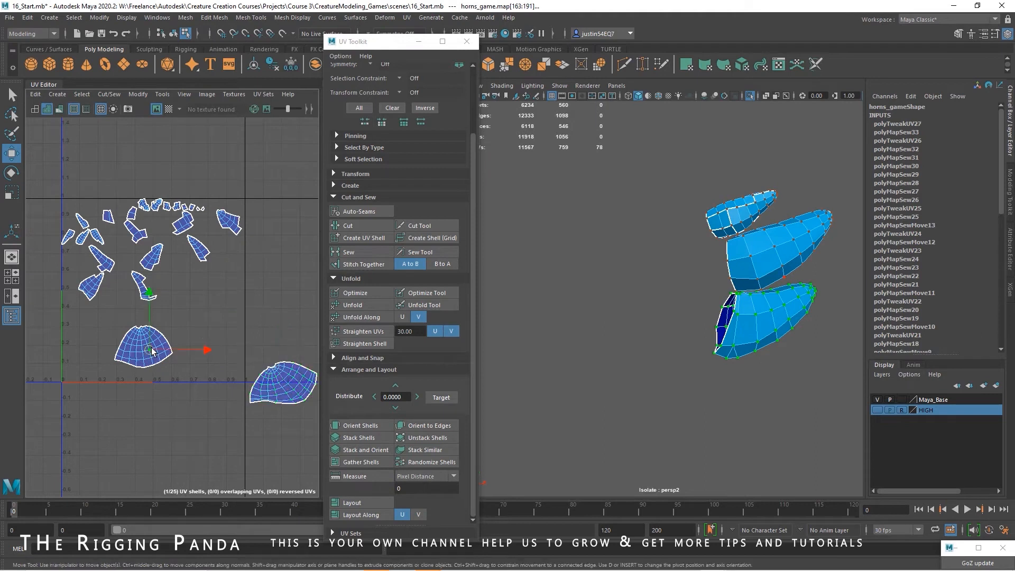
pyautogui.moveTo(144, 346); pyautogui.dragTo(284, 338)
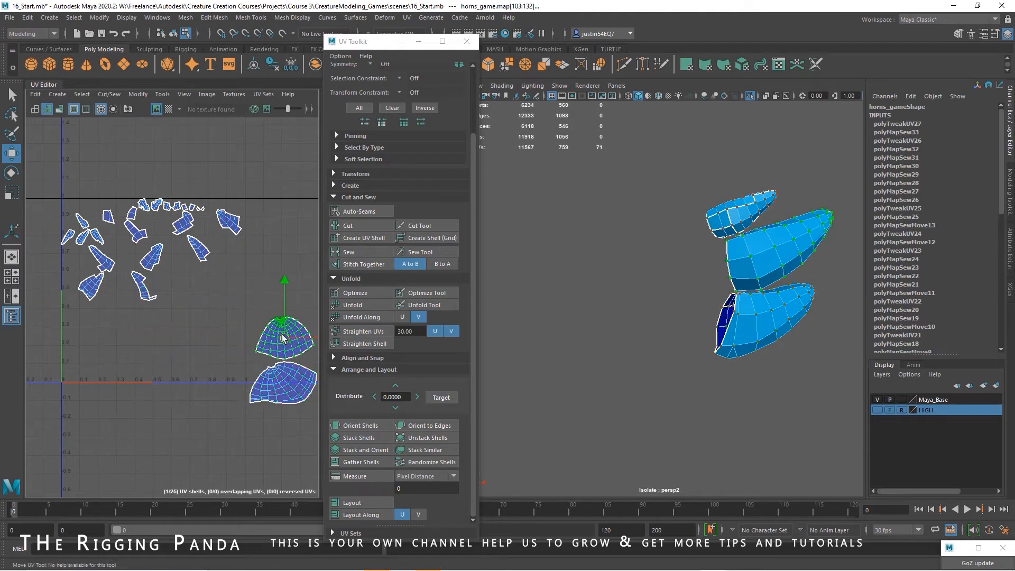
# Move the smallest side horn's shell into empty space, turn its tip upward and stitch the adjoining shells along its edges
pyautogui.click(144, 205)
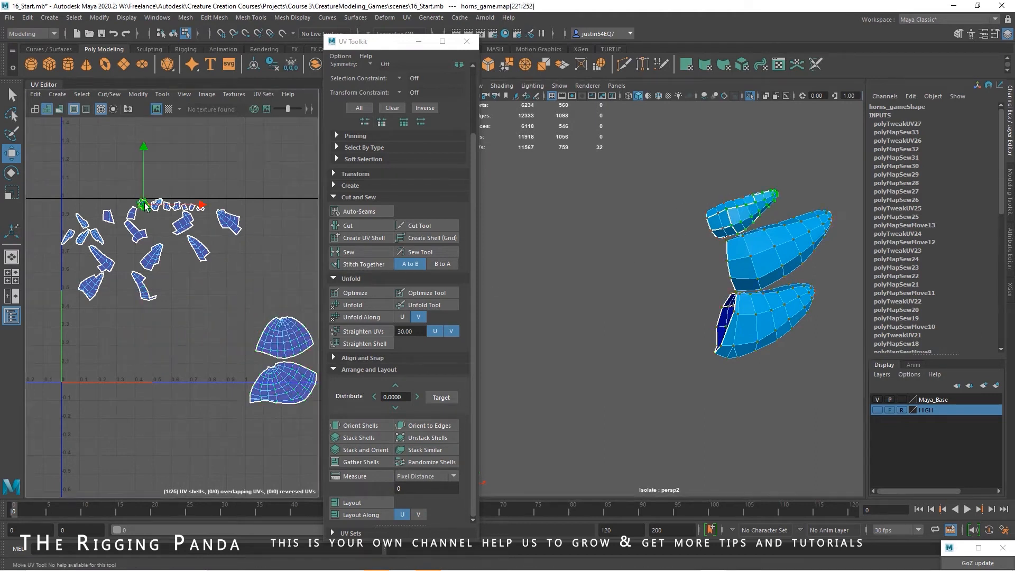
pyautogui.scroll(3, 180, 314)
pyautogui.press('e')
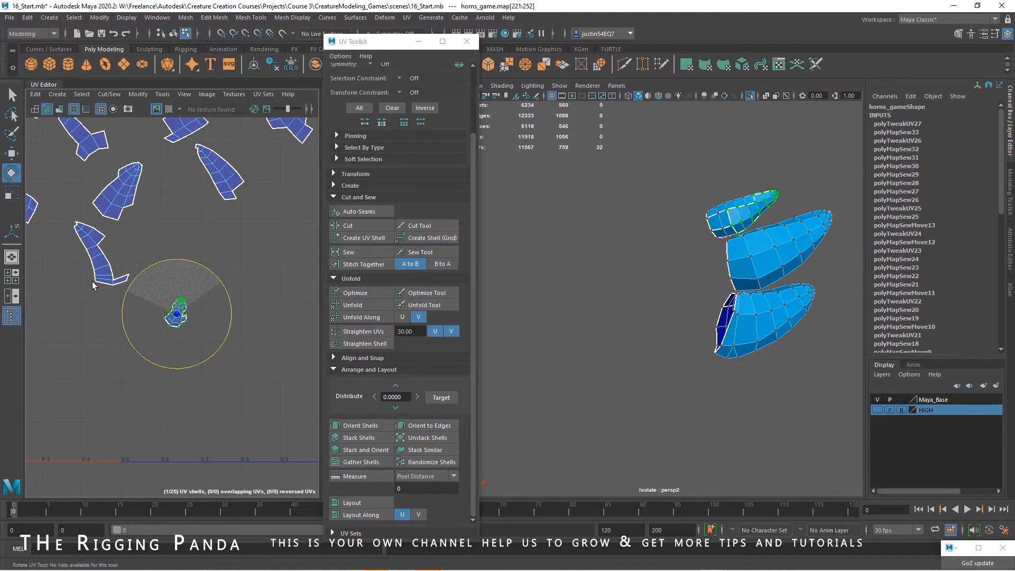
pyautogui.press('w')
pyautogui.scroll(5, 149, 310)
pyautogui.moveTo(228, 312); pyautogui.dragTo(232, 281, button='right')
pyautogui.moveTo(234, 278); pyautogui.dragTo(201, 348)
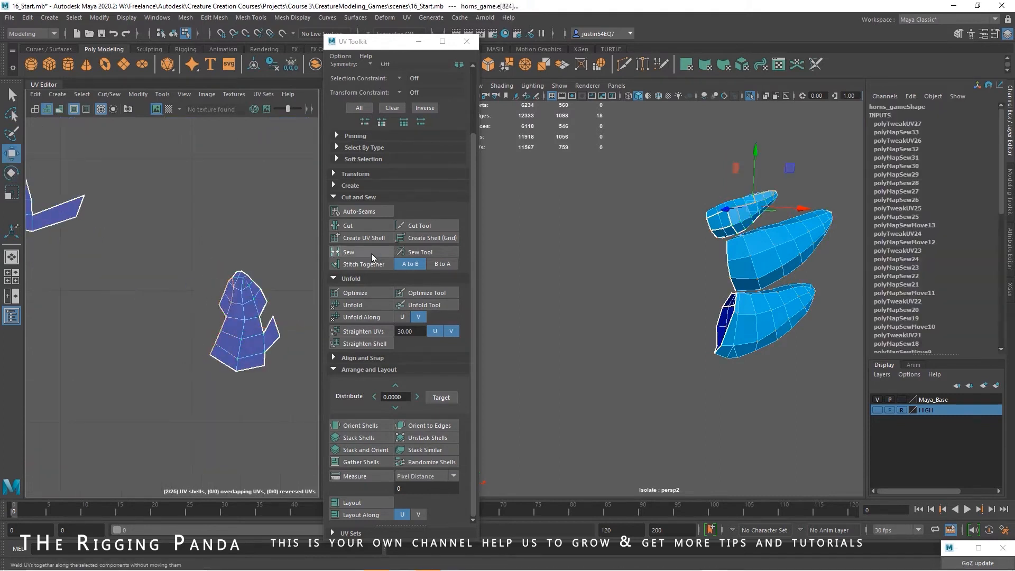
pyautogui.click(369, 265)
# Bring the smallest horn's remaining large piece beside its shell, stitch the two together along the shared edges and unfold the result
pyautogui.scroll(-6, 175, 265)
pyautogui.moveTo(122, 206); pyautogui.dragTo(153, 228, button='right')
pyautogui.click(109, 189)
pyautogui.moveTo(112, 191); pyautogui.dragTo(265, 314)
pyautogui.press('e')
pyautogui.moveTo(286, 269); pyautogui.dragTo(202, 295)
pyautogui.scroll(6, 205, 294)
pyautogui.moveTo(183, 294); pyautogui.dragTo(153, 264, button='right')
pyautogui.click(372, 262)
pyautogui.click(338, 304)
# Stitch and sew the smallest horn's remaining seams, unfold its shell and move it beside the other two horn shells
pyautogui.rightClick(155, 285)
pyautogui.doubleClick(146, 330)
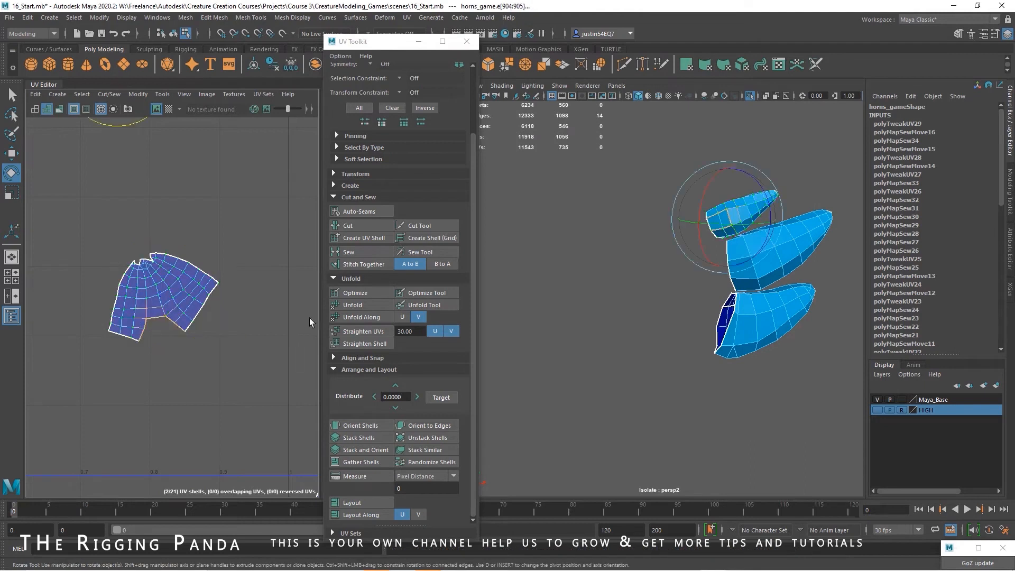
pyautogui.click(351, 263)
pyautogui.scroll(6, 165, 268)
pyautogui.click(351, 253)
pyautogui.click(373, 306)
pyautogui.scroll(-6, 250, 318)
pyautogui.press('w')
pyautogui.scroll(-4, 175, 341)
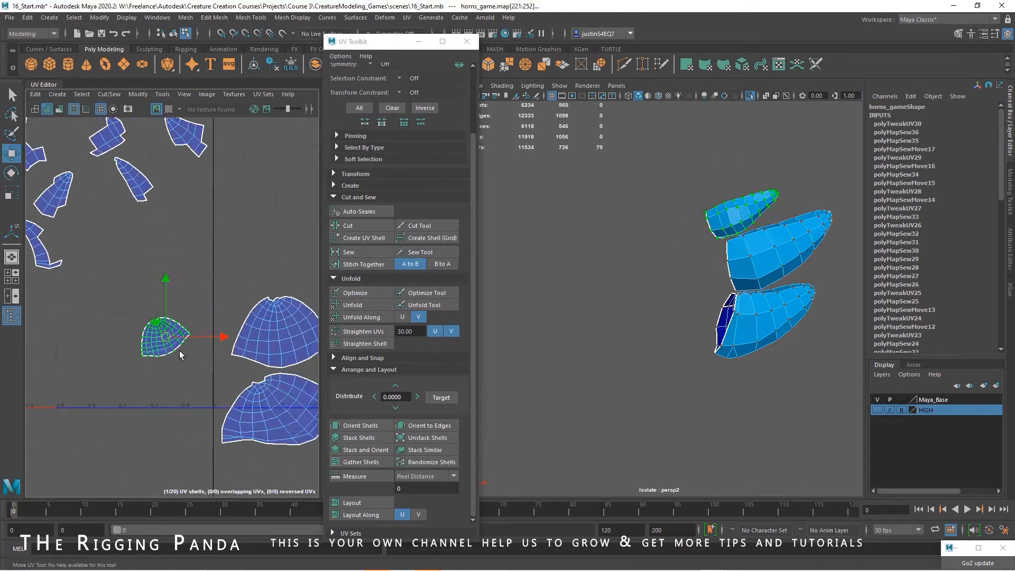
pyautogui.scroll(-4, 205, 379)
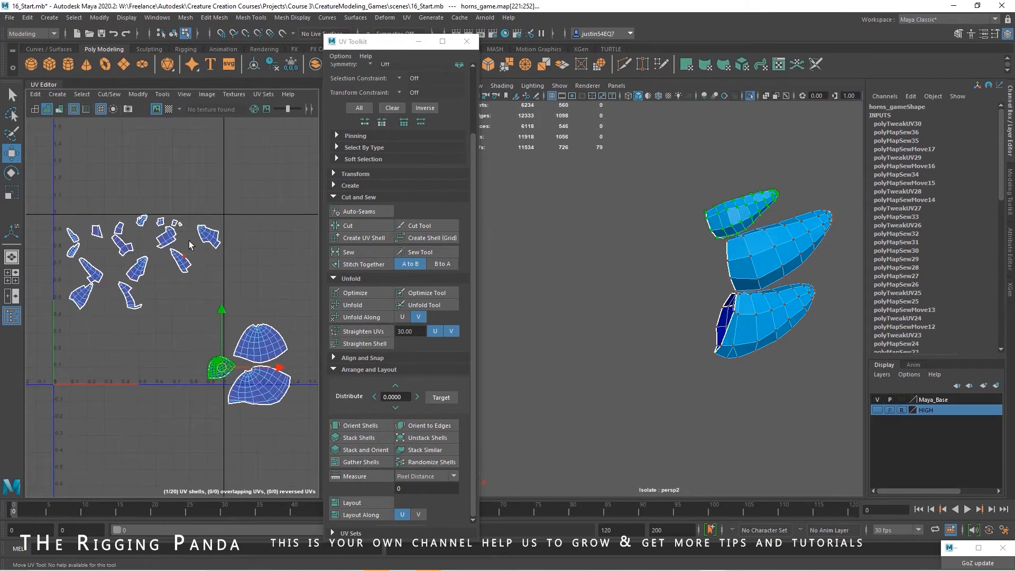
# Select all leftover UV shells of the opposite side's horns and delete their UVs
pyautogui.moveTo(226, 208); pyautogui.dragTo(52, 316)
pyautogui.keyDown('alt'); pyautogui.moveTo(698, 296); pyautogui.dragTo(574, 259); pyautogui.keyUp('alt')
pyautogui.click(173, 34)
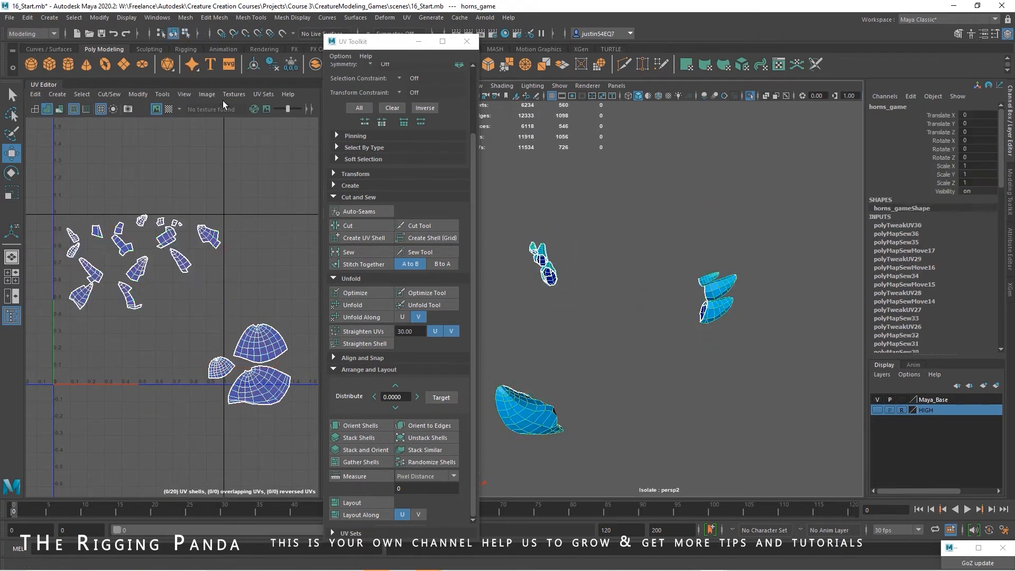
pyautogui.scroll(-2, 249, 195)
pyautogui.moveTo(63, 300); pyautogui.dragTo(62, 300)
pyautogui.moveTo(147, 253); pyautogui.dragTo(147, 283, button='right')
pyautogui.moveTo(81, 289); pyautogui.dragTo(52, 303)
pyautogui.press('Delete')
# Delete the three unmapped side horns from the horns mesh and return to object selection
pyautogui.click(548, 277)
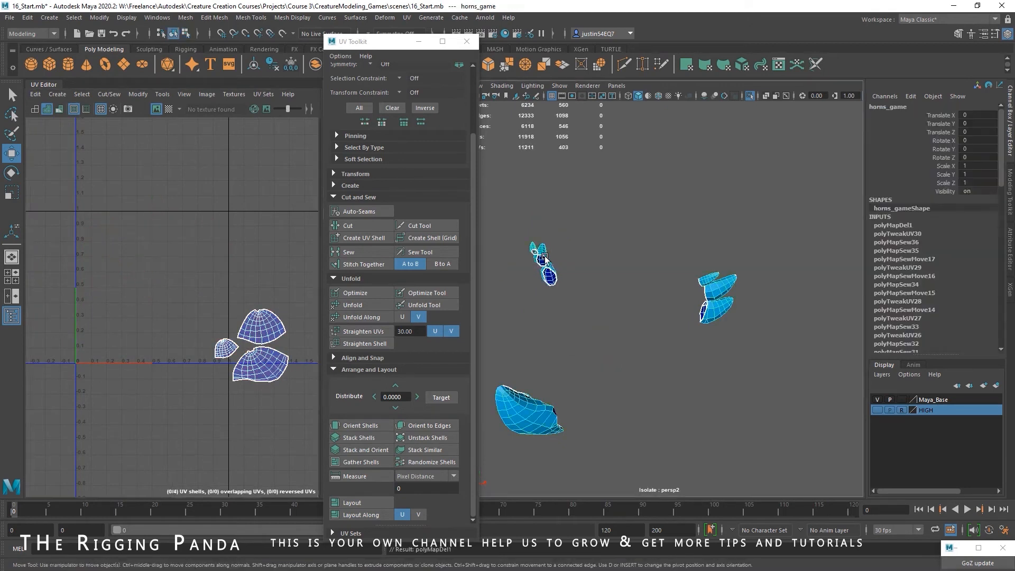
pyautogui.moveTo(582, 227); pyautogui.dragTo(515, 295)
pyautogui.press('Delete')
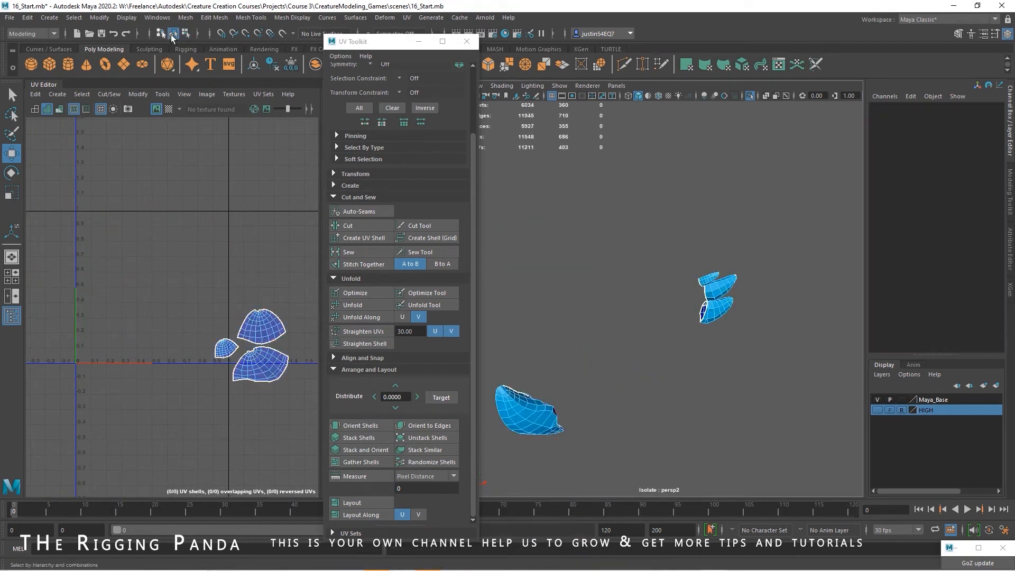
pyautogui.click(174, 33)
# Separate the horns mesh into individual pieces and combine the three mapped side horns into one mesh
pyautogui.scroll(-4, 673, 338)
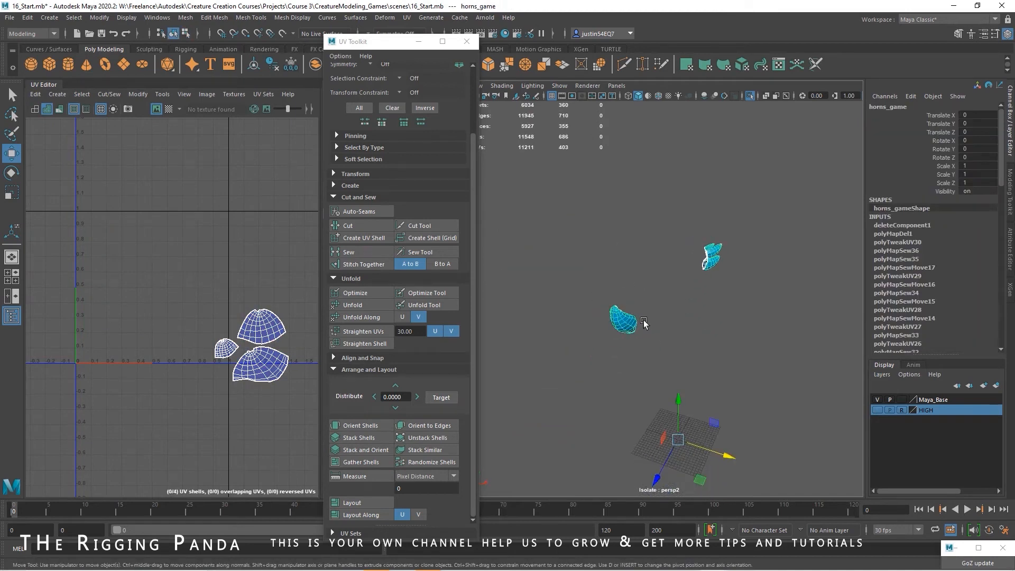
pyautogui.click(185, 18)
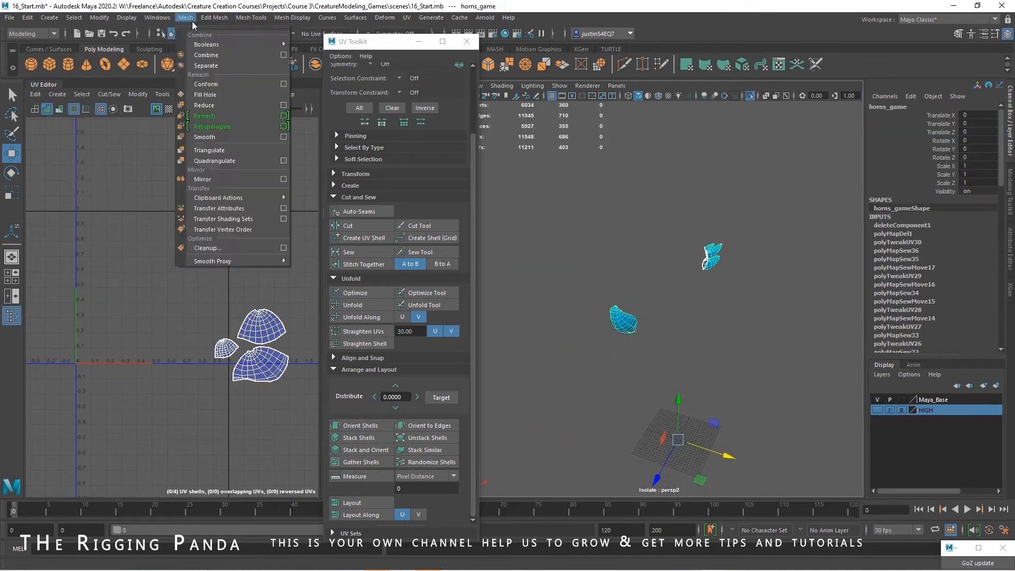
pyautogui.click(206, 65)
pyautogui.click(712, 248)
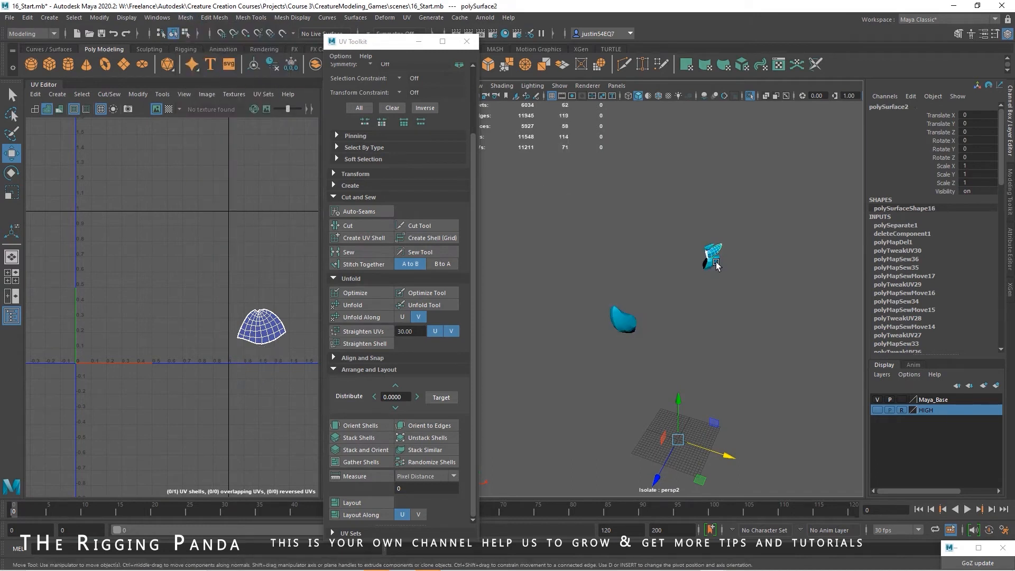
pyautogui.click(186, 17)
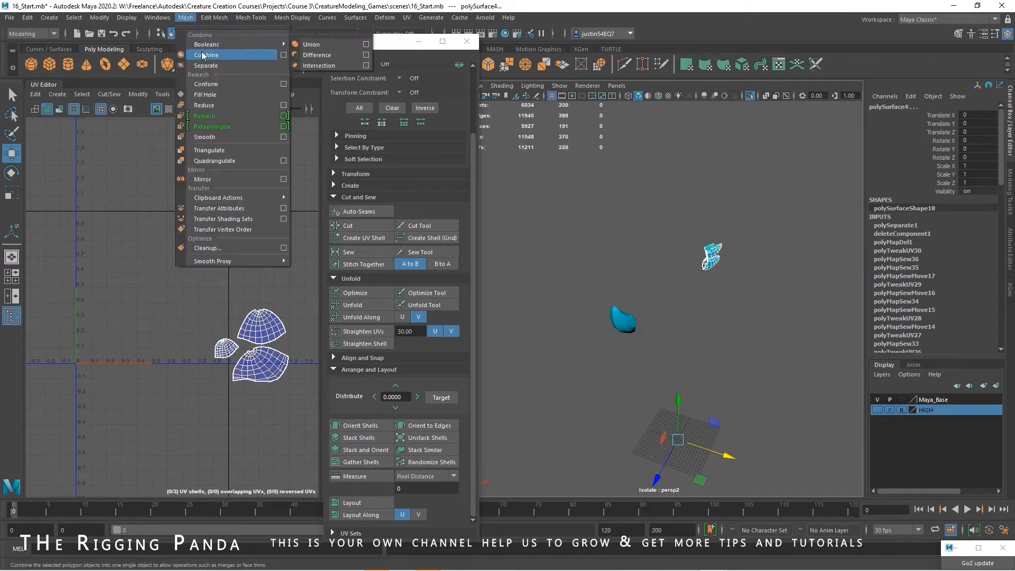
pyautogui.click(205, 53)
# Delete the combined side horns' construction history and mirror them across the world X axis without cutting geometry
pyautogui.click(27, 17)
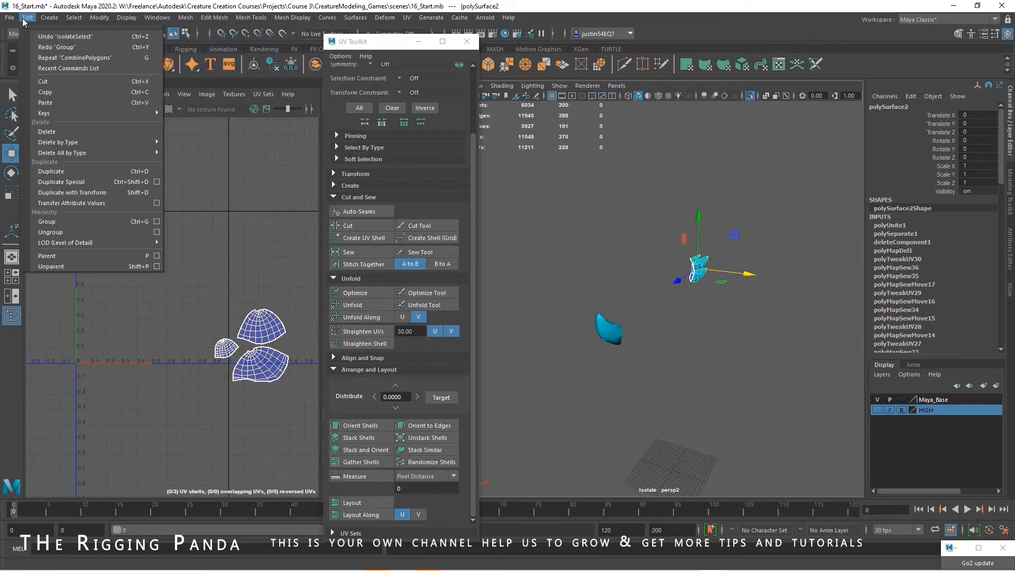
pyautogui.moveTo(105, 142)
pyautogui.click(185, 141)
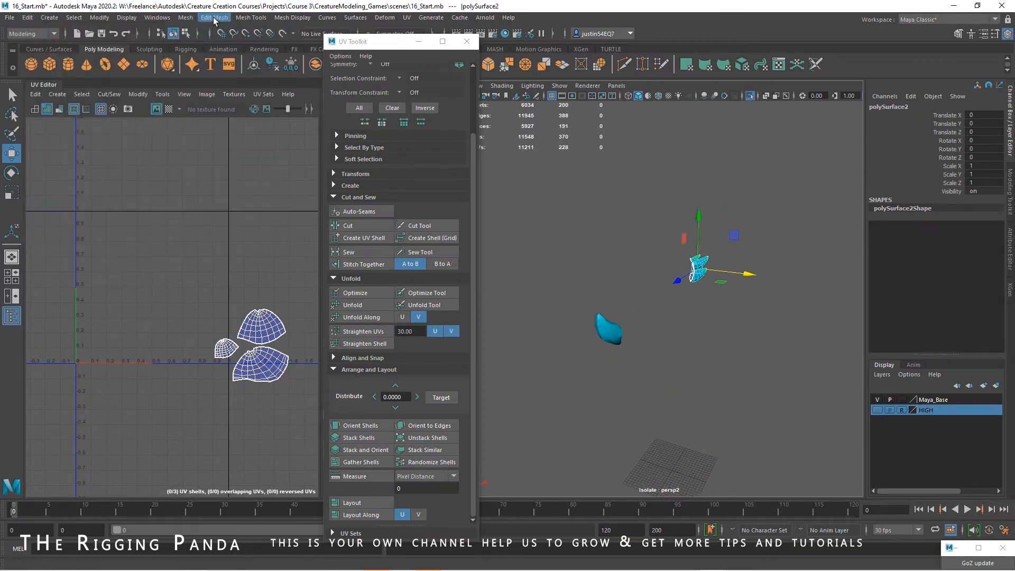
pyautogui.click(214, 17)
pyautogui.moveTo(190, 20)
pyautogui.click(203, 179)
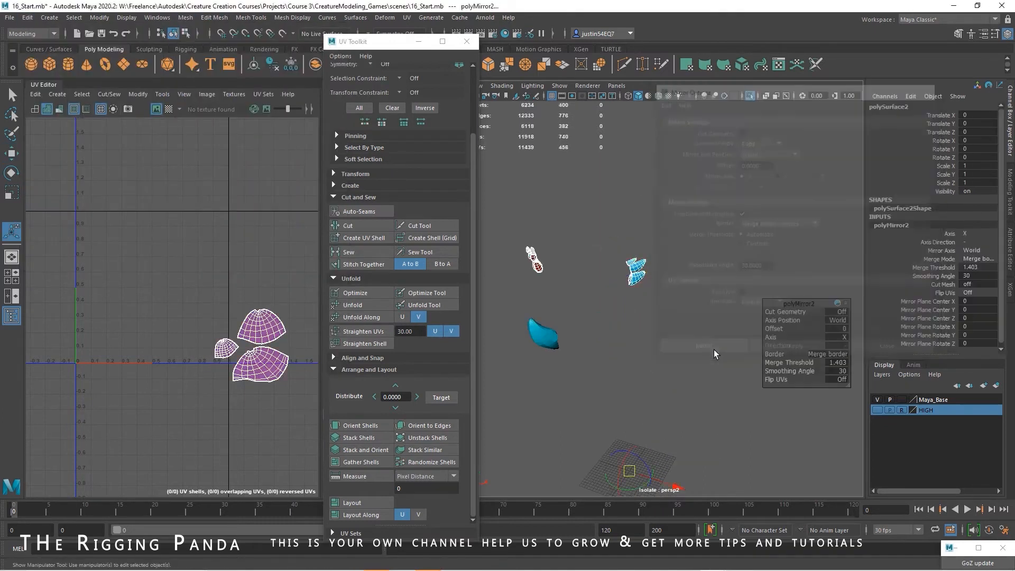
pyautogui.keyDown('alt'); pyautogui.moveTo(615, 260); pyautogui.dragTo(635, 204); pyautogui.keyUp('alt')
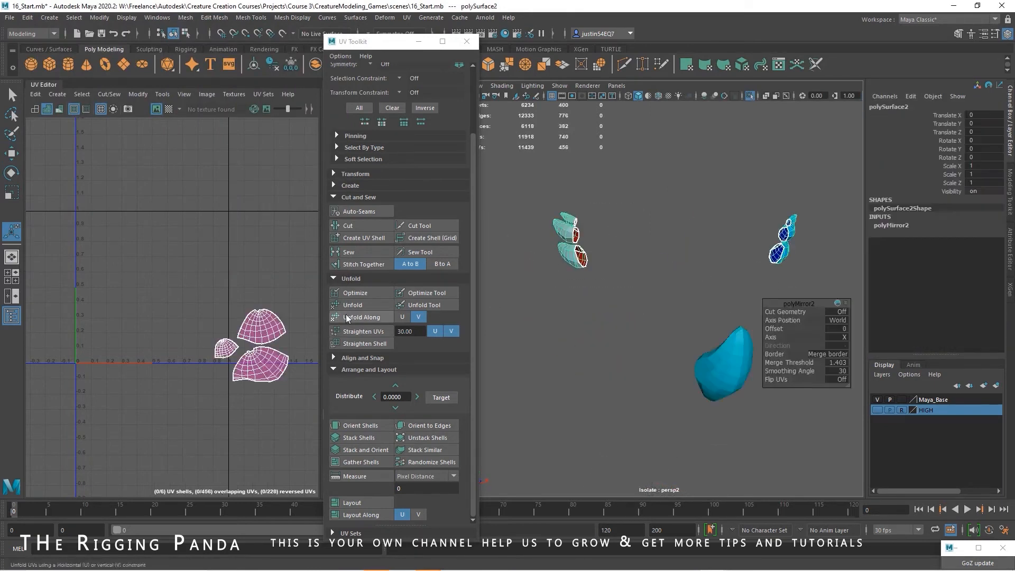
# Move one shell of each overlapping pair away so the mirrored horns' UVs no longer overlap, and select the three reversed shells
pyautogui.keyDown('alt'); pyautogui.moveTo(255, 322); pyautogui.dragTo(233, 291, button='middle'); pyautogui.keyUp('alt')
pyautogui.moveTo(234, 292); pyautogui.dragTo(256, 285, button='right')
pyautogui.click(246, 297)
pyautogui.press('w')
pyautogui.moveTo(242, 296); pyautogui.dragTo(259, 239)
pyautogui.click(239, 334)
pyautogui.moveTo(240, 333); pyautogui.dragTo(276, 387)
pyautogui.click(207, 319)
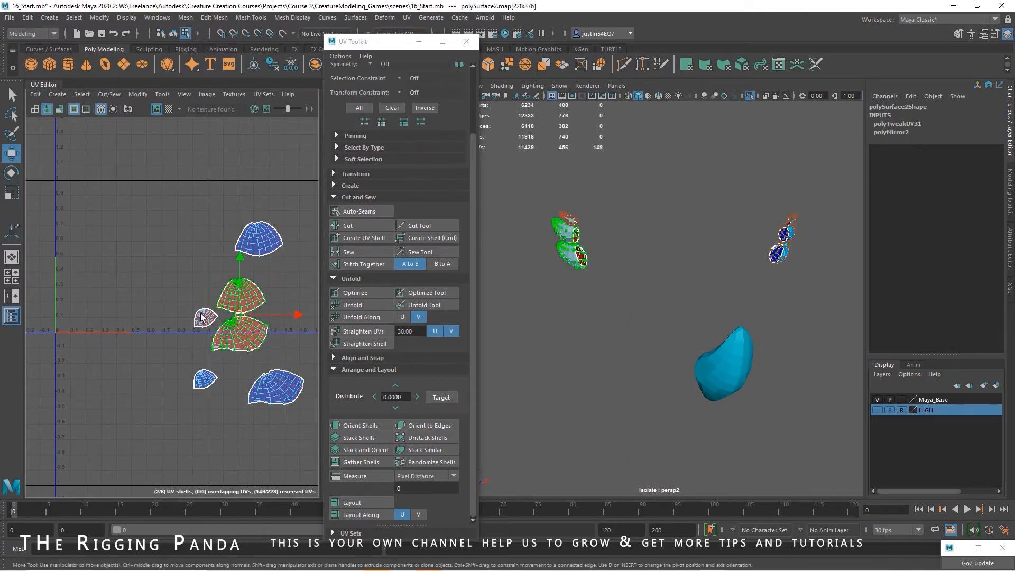
pyautogui.keyDown('shift'); pyautogui.click(200, 313); pyautogui.keyUp('shift')
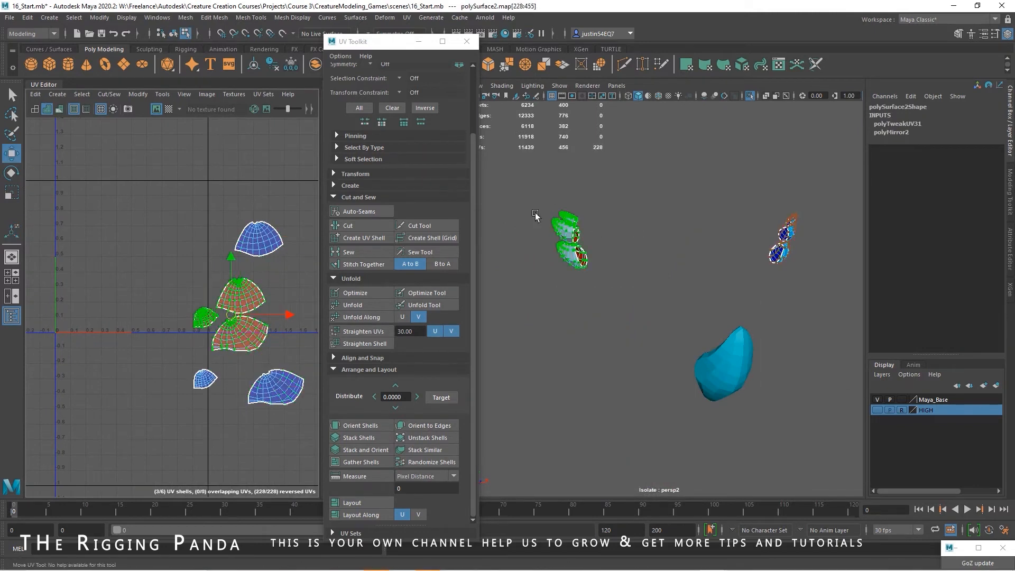
# Flip the three reversed side horn shells
pyautogui.click(185, 18)
pyautogui.click(136, 95)
pyautogui.click(137, 95)
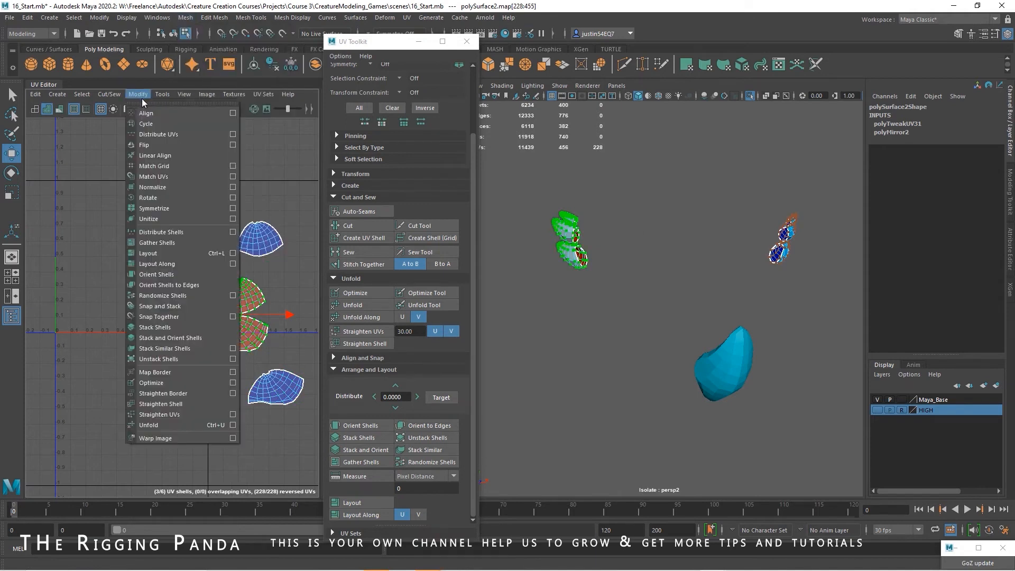
pyautogui.click(161, 142)
pyautogui.scroll(-2, 204, 233)
pyautogui.keyDown('alt'); pyautogui.moveTo(204, 233); pyautogui.dragTo(117, 200, button='middle'); pyautogui.keyUp('alt')
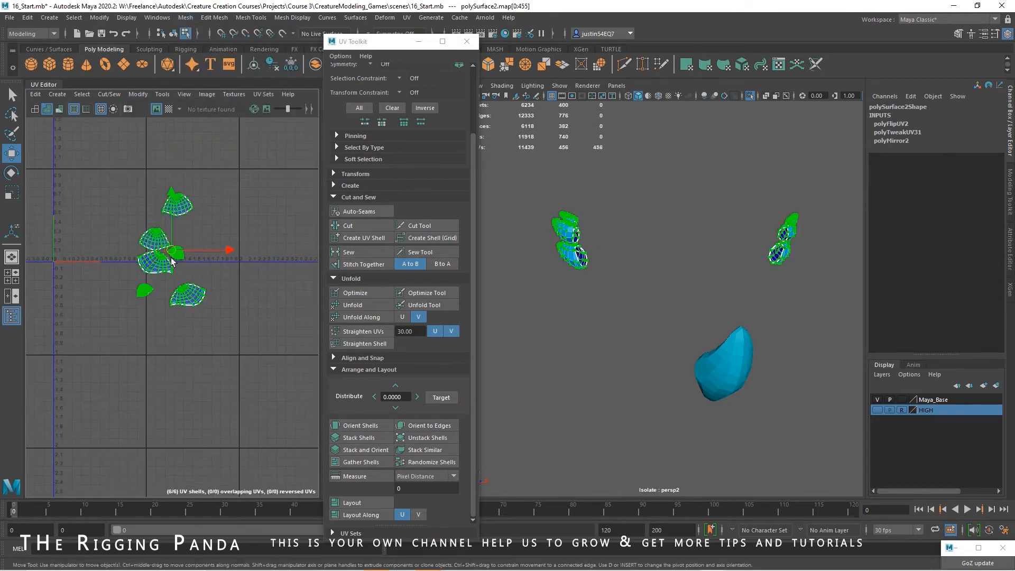
pyautogui.moveTo(171, 251); pyautogui.dragTo(212, 279)
# Combine the nose horn and all side horns into a single mesh, deleting construction history before and after
pyautogui.click(174, 35)
pyautogui.keyDown('alt'); pyautogui.moveTo(639, 285); pyautogui.dragTo(656, 325); pyautogui.keyUp('alt')
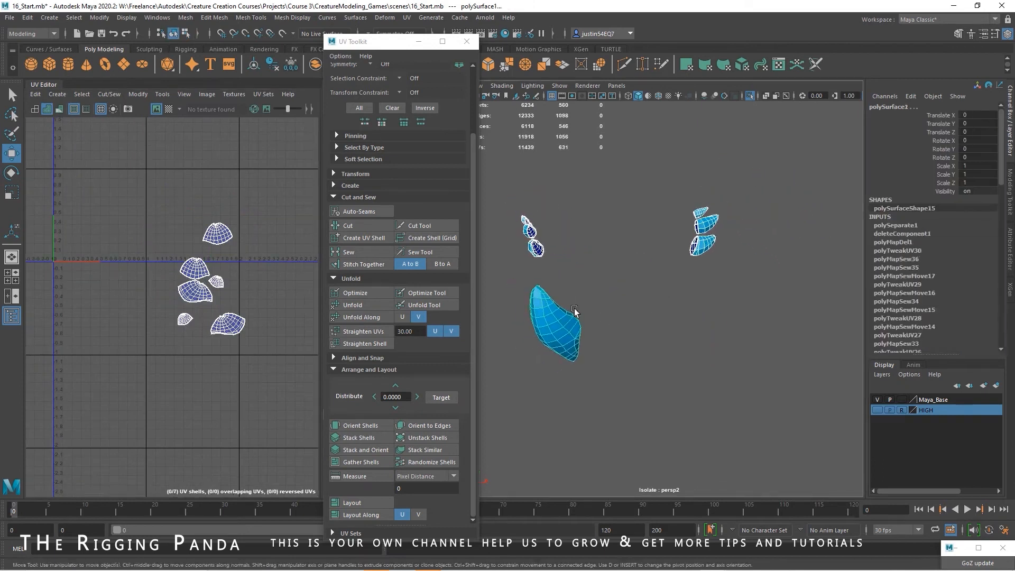
pyautogui.click(28, 17)
pyautogui.moveTo(85, 142)
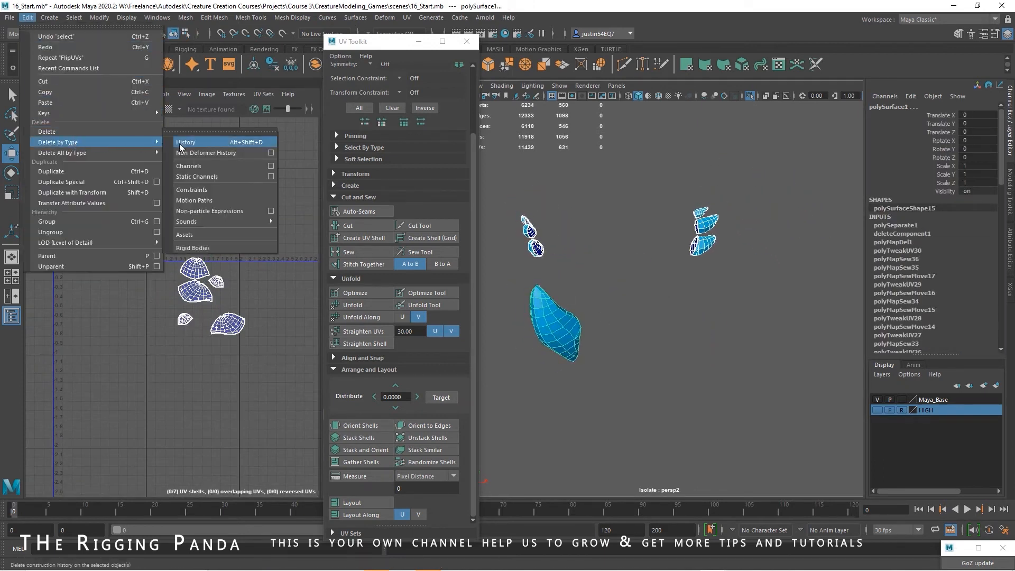
pyautogui.click(196, 142)
pyautogui.click(182, 17)
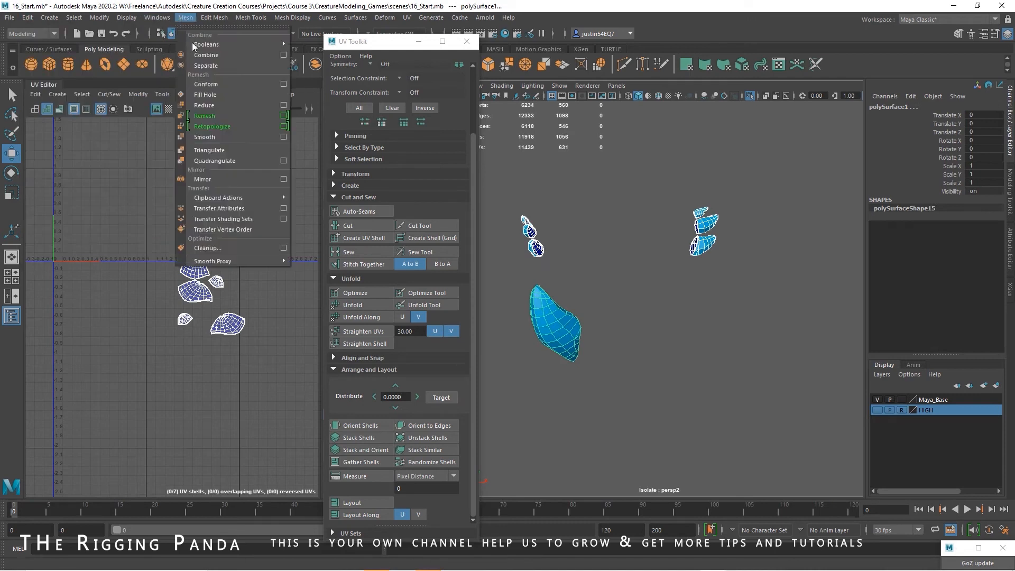
pyautogui.click(203, 47)
pyautogui.click(27, 17)
pyautogui.moveTo(70, 142)
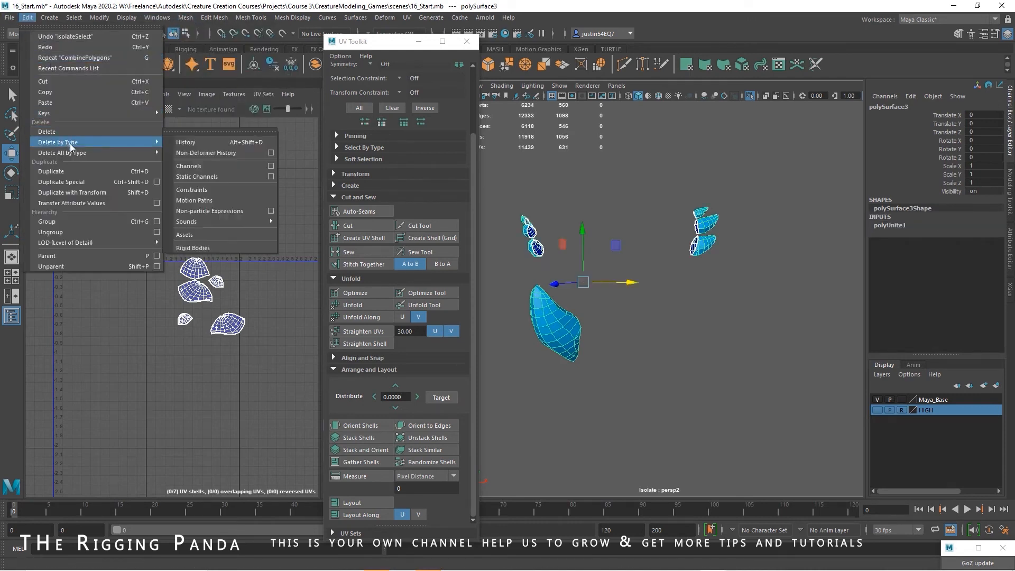
pyautogui.click(215, 144)
# Select all UV shells of the combined horns and lay them out automatically in the UV tile
pyautogui.click(655, 332)
pyautogui.click(577, 335)
pyautogui.keyDown('alt'); pyautogui.moveTo(244, 263); pyautogui.dragTo(275, 220, button='middle'); pyautogui.keyUp('alt')
pyautogui.keyDown('alt'); pyautogui.moveTo(275, 222); pyautogui.dragTo(144, 229, button='right'); pyautogui.keyUp('alt')
pyautogui.keyDown('alt'); pyautogui.moveTo(177, 236); pyautogui.dragTo(192, 258, button='middle'); pyautogui.keyUp('alt')
pyautogui.moveTo(196, 259); pyautogui.dragTo(232, 263, button='right')
pyautogui.moveTo(278, 184); pyautogui.dragTo(32, 350)
pyautogui.click(349, 502)
pyautogui.scroll(3, 218, 275)
# Adjust the scale of the laid-out horn shells within the UV tile
pyautogui.press('r')
pyautogui.moveTo(170, 258); pyautogui.dragTo(168, 258)
pyautogui.click(263, 270)
pyautogui.keyDown('alt'); pyautogui.moveTo(264, 271); pyautogui.dragTo(256, 288, button='middle'); pyautogui.keyUp('alt')
pyautogui.keyDown('alt'); pyautogui.moveTo(256, 288); pyautogui.dragTo(275, 265, button='right'); pyautogui.keyUp('alt')
pyautogui.keyDown('alt'); pyautogui.moveTo(274, 265); pyautogui.dragTo(288, 302, button='middle'); pyautogui.keyUp('alt')
pyautogui.keyDown('alt'); pyautogui.moveTo(207, 308); pyautogui.dragTo(291, 309, button='right'); pyautogui.keyUp('alt')
pyautogui.keyDown('alt'); pyautogui.moveTo(291, 308); pyautogui.dragTo(191, 246, button='middle'); pyautogui.keyUp('alt')
pyautogui.keyDown('alt'); pyautogui.moveTo(191, 245); pyautogui.dragTo(111, 291, button='right'); pyautogui.keyUp('alt')
pyautogui.keyDown('alt'); pyautogui.moveTo(166, 253); pyautogui.dragTo(223, 325, button='middle'); pyautogui.keyUp('alt')
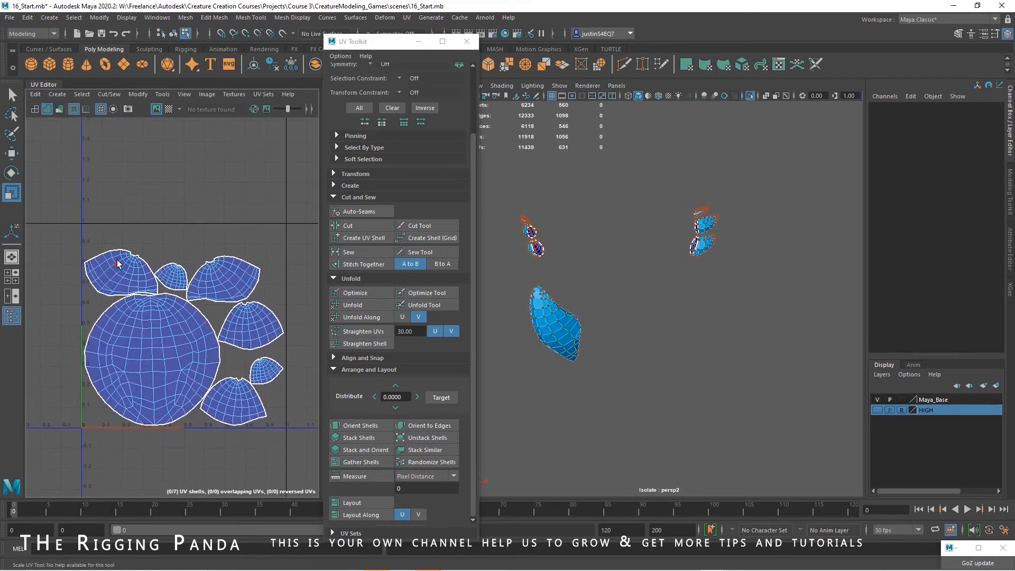
# Rotate the side horn shell above the nose horn's left edge upright and nudge it into place
pyautogui.click(117, 263)
pyautogui.press('e')
pyautogui.moveTo(157, 230); pyautogui.dragTo(157, 332)
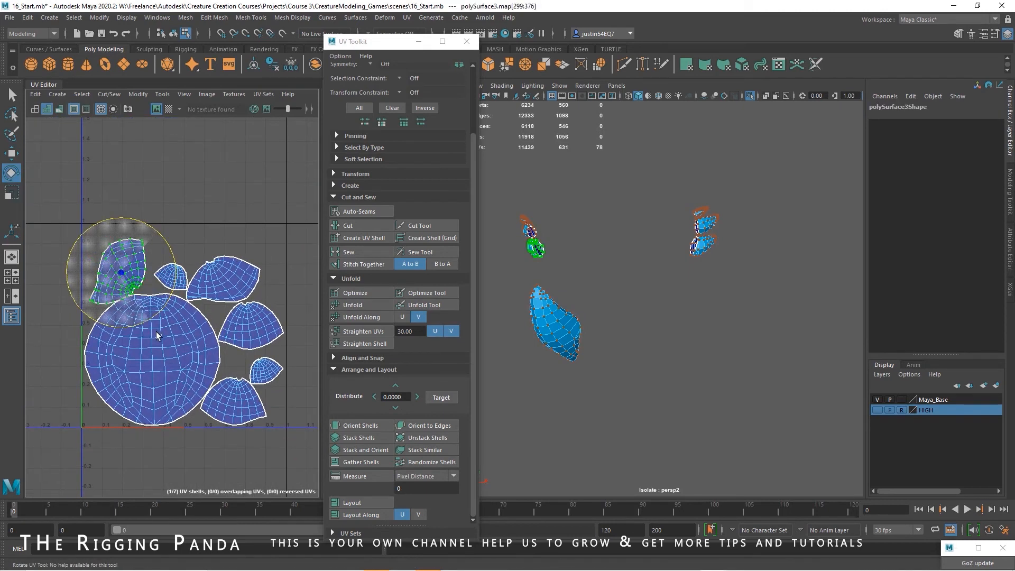
pyautogui.press('w')
pyautogui.moveTo(122, 274); pyautogui.dragTo(122, 272)
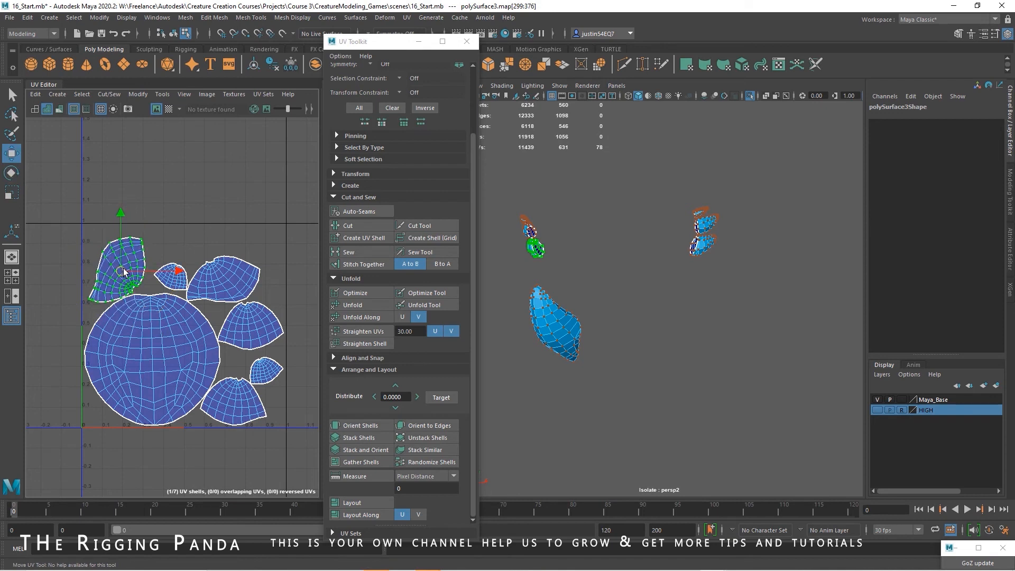
pyautogui.keyDown('alt'); pyautogui.moveTo(223, 290); pyautogui.dragTo(215, 289, button='middle'); pyautogui.keyUp('alt')
# Rotate the small horn shell above the nose horn shell and move it next to the upright side horn shell
pyautogui.click(157, 279)
pyautogui.press('e')
pyautogui.press('w')
pyautogui.moveTo(162, 275); pyautogui.dragTo(173, 321)
pyautogui.press('e')
pyautogui.press('w')
pyautogui.moveTo(158, 282); pyautogui.dragTo(155, 282)
# Rotate the large side horn shell above the nose horn's right side clockwise and move it closer to the small shell
pyautogui.click(224, 281)
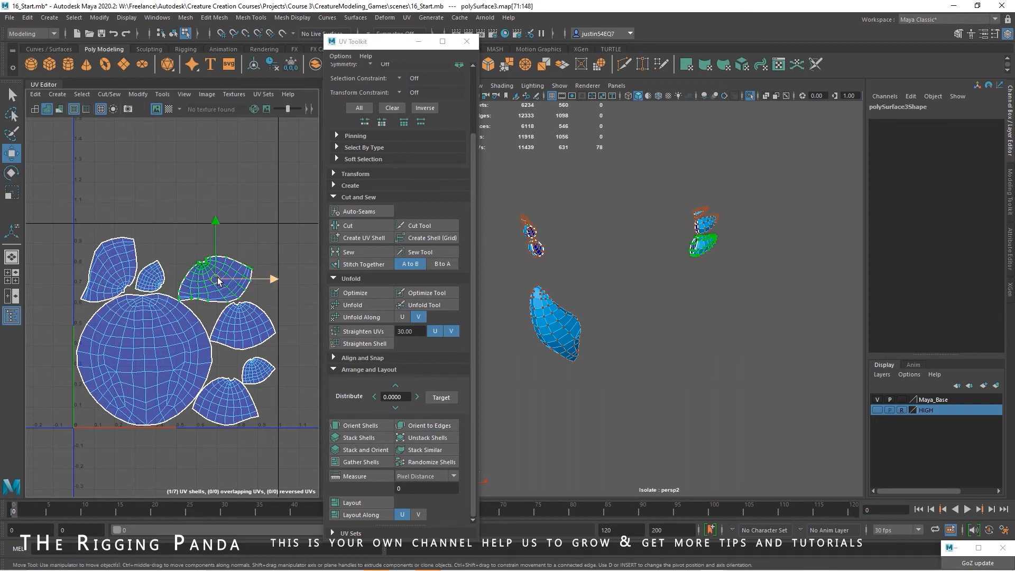
pyautogui.moveTo(217, 281); pyautogui.dragTo(209, 271)
pyautogui.press('r')
pyautogui.press('e')
pyautogui.moveTo(261, 247); pyautogui.dragTo(259, 299)
pyautogui.press('w')
pyautogui.moveTo(218, 270); pyautogui.dragTo(187, 266)
# Move the large side horn shell above the nose horn shell, and rotate the shell below it upright against the nose horn's right edge
pyautogui.keyDown('alt'); pyautogui.moveTo(239, 285); pyautogui.dragTo(208, 236, button='middle'); pyautogui.keyUp('alt')
pyautogui.keyDown('alt'); pyautogui.moveTo(207, 235); pyautogui.dragTo(238, 251, button='right'); pyautogui.keyUp('alt')
pyautogui.click(233, 261)
pyautogui.press('e')
pyautogui.moveTo(281, 256); pyautogui.dragTo(229, 201)
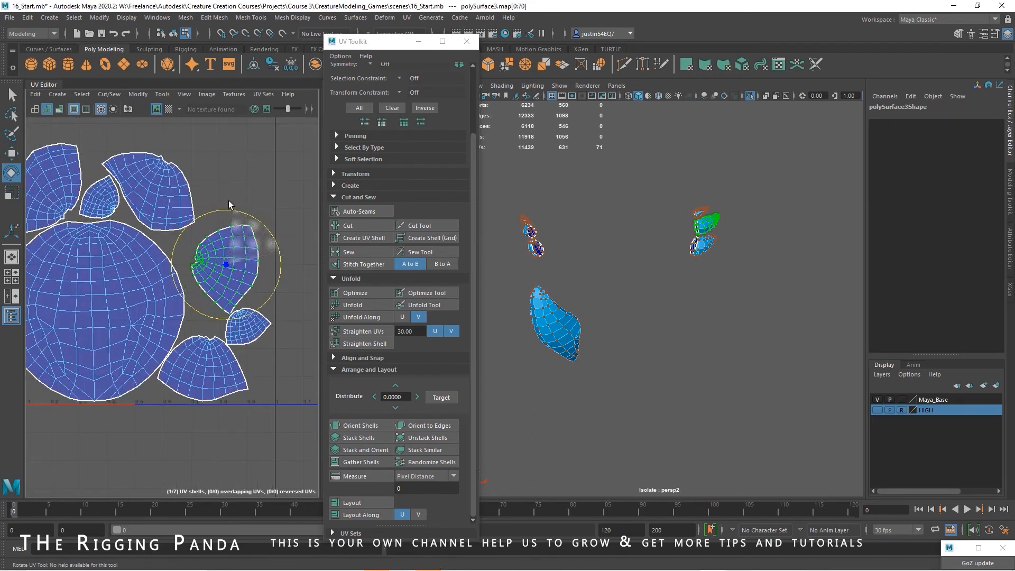
pyautogui.press('w')
pyautogui.keyDown('alt'); pyautogui.moveTo(224, 268); pyautogui.dragTo(248, 304, button='middle'); pyautogui.keyUp('alt')
# Move the small horn shell from the tile's right side into the free corner at the tile's upper right
pyautogui.click(267, 356)
pyautogui.moveTo(268, 356); pyautogui.dragTo(274, 192)
pyautogui.press('e')
pyautogui.press('w')
pyautogui.moveTo(251, 231); pyautogui.dragTo(238, 229)
pyautogui.keyDown('alt'); pyautogui.moveTo(271, 322); pyautogui.dragTo(271, 235, button='middle'); pyautogui.keyUp('alt')
# Rotate the remaining side horn shell and fit it into the gap at the nose horn shell's lower right
pyautogui.click(246, 310)
pyautogui.press('e')
pyautogui.moveTo(281, 308); pyautogui.dragTo(265, 269)
pyautogui.press('q')
pyautogui.press('w')
pyautogui.moveTo(231, 317); pyautogui.dragTo(234, 234)
pyautogui.press('e')
pyautogui.moveTo(285, 277); pyautogui.dragTo(247, 337)
pyautogui.press('q')
pyautogui.press('w')
# Scale and move all the horn shells together so they fill the UV tile without crossing its borders
pyautogui.scroll(-2, 271, 307)
pyautogui.moveTo(91, 142); pyautogui.dragTo(312, 394)
pyautogui.press('e')
pyautogui.press('r')
pyautogui.moveTo(191, 248); pyautogui.dragTo(195, 243)
pyautogui.press('w')
pyautogui.click(279, 289)
# Return to object mode and turn off the isolated view of the horns to show the rest of the creature
pyautogui.press('F8')
pyautogui.keyDown('alt'); pyautogui.moveTo(278, 289); pyautogui.dragTo(140, 251, button='right'); pyautogui.keyUp('alt')
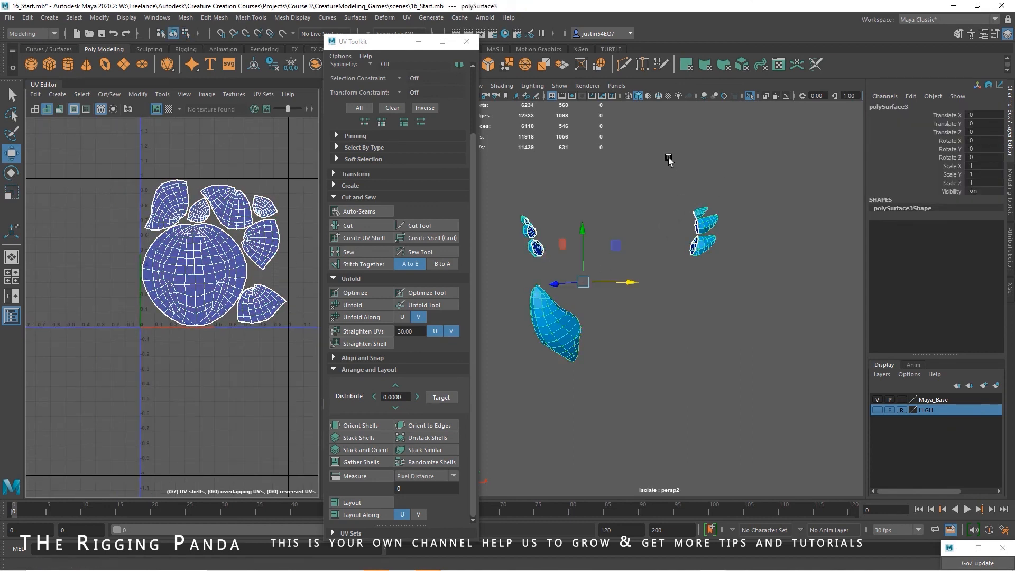
pyautogui.click(560, 86)
pyautogui.moveTo(608, 102)
pyautogui.click(682, 102)
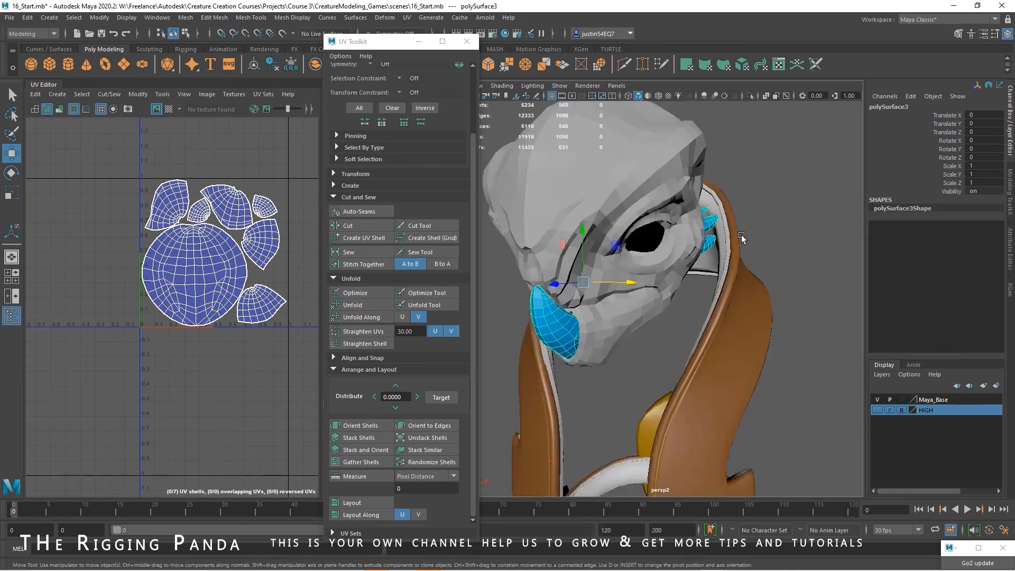
# Close the UV Toolkit, rename the combined horn mesh as horns, and parent it under the creatureGame group
pyautogui.click(467, 41)
pyautogui.doubleClick(440, 406)
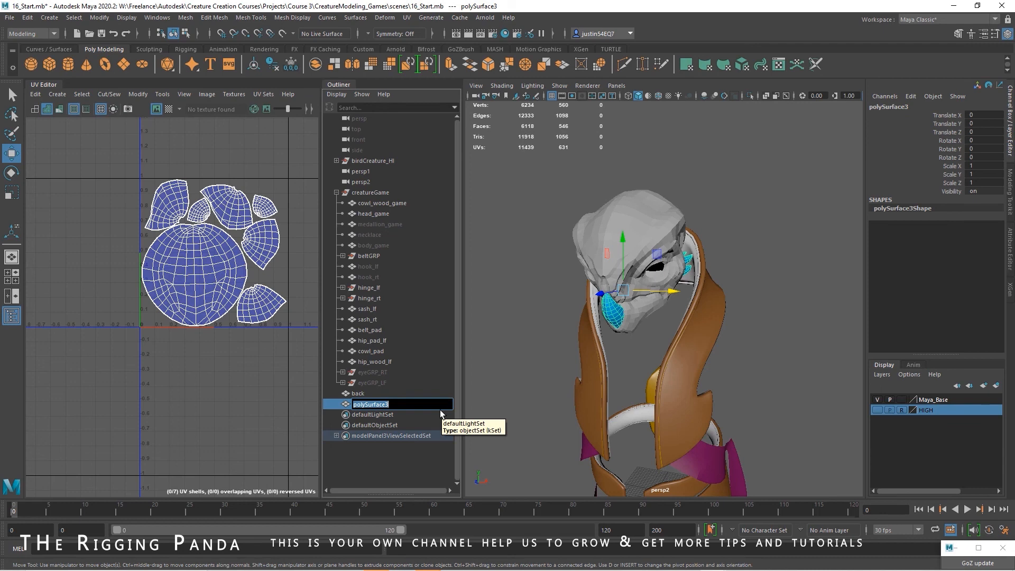
pyautogui.write('horns')
pyautogui.press('Return')
pyautogui.moveTo(372, 405); pyautogui.dragTo(379, 196)
# Hide the horns and the left and right sash pieces
pyautogui.click(370, 394)
pyautogui.hotkey('ctrl', 'h')
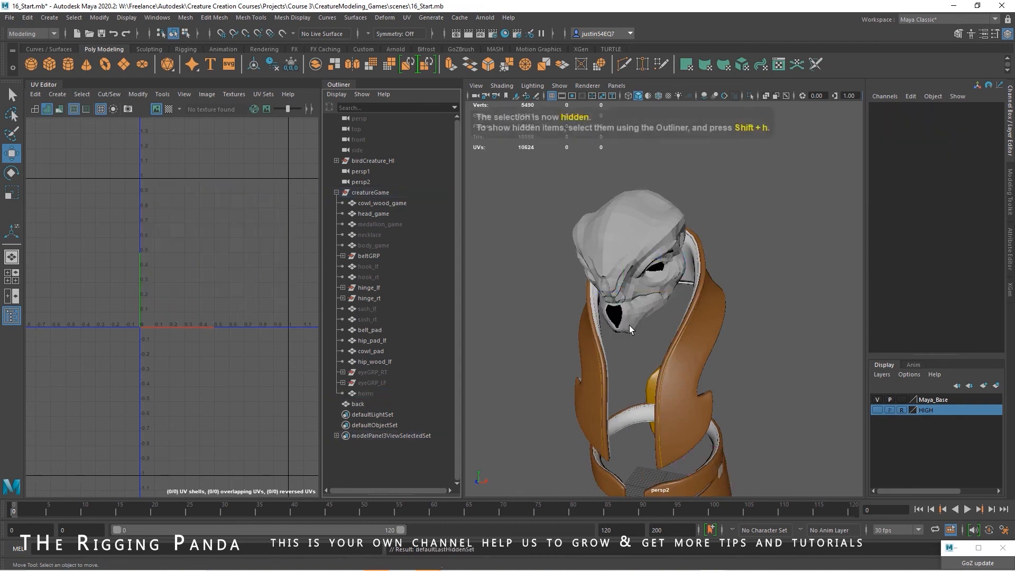
pyautogui.keyDown('alt'); pyautogui.moveTo(630, 329); pyautogui.dragTo(601, 308); pyautogui.keyUp('alt')
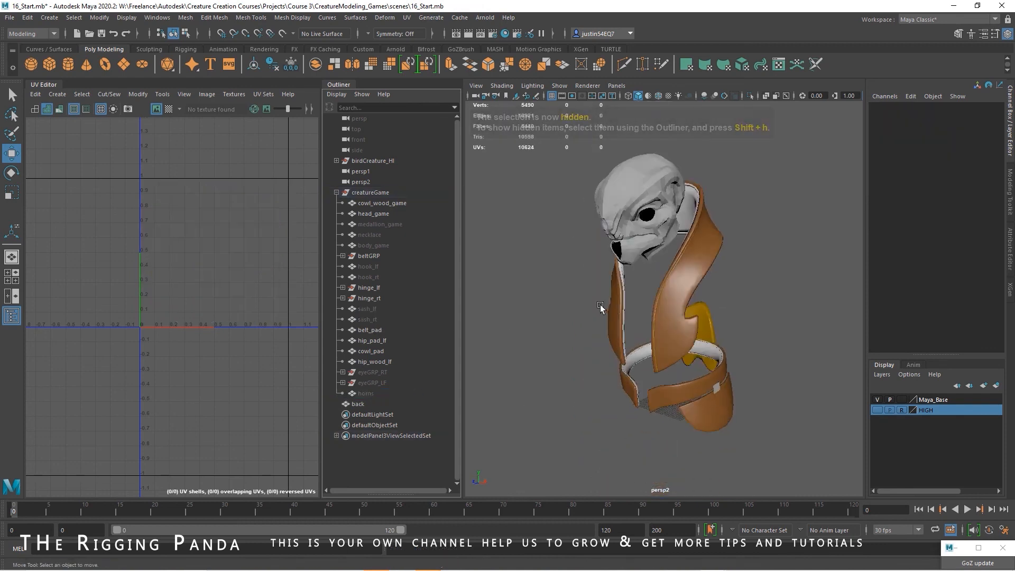